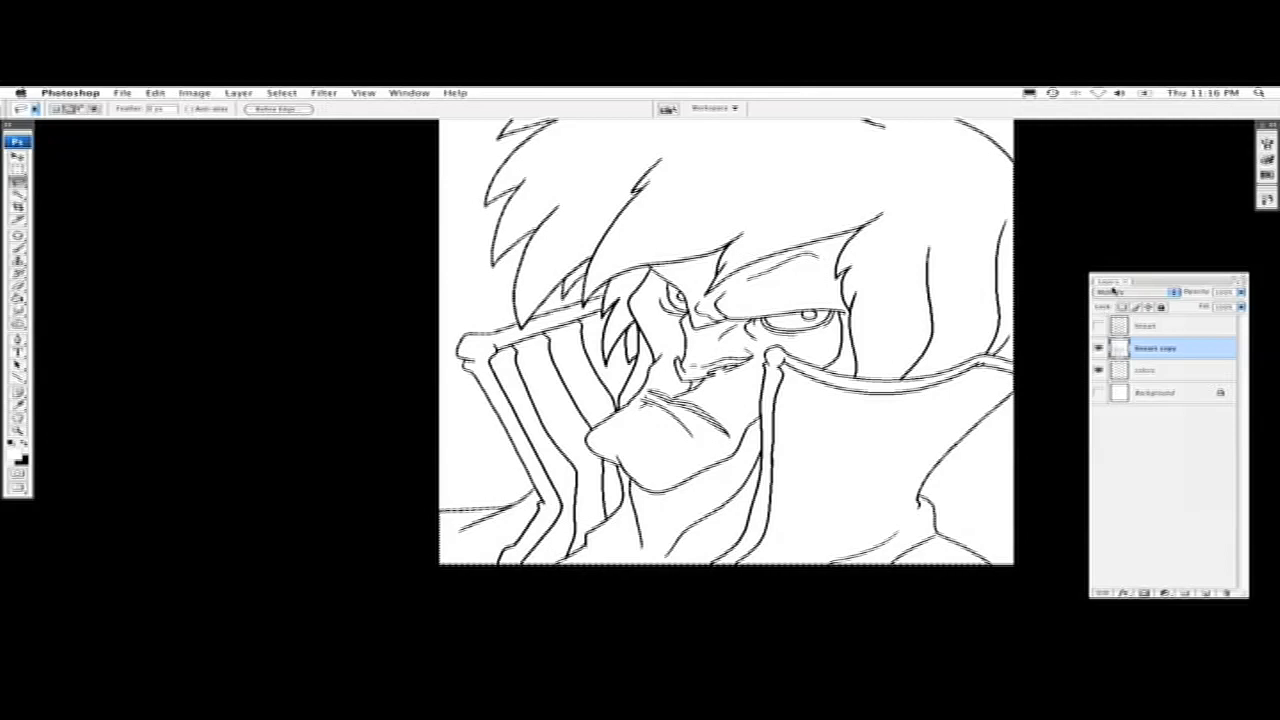
- Make the colors layer active and set the foreground colour to light green, #a5eca0
left_click(1146, 372)
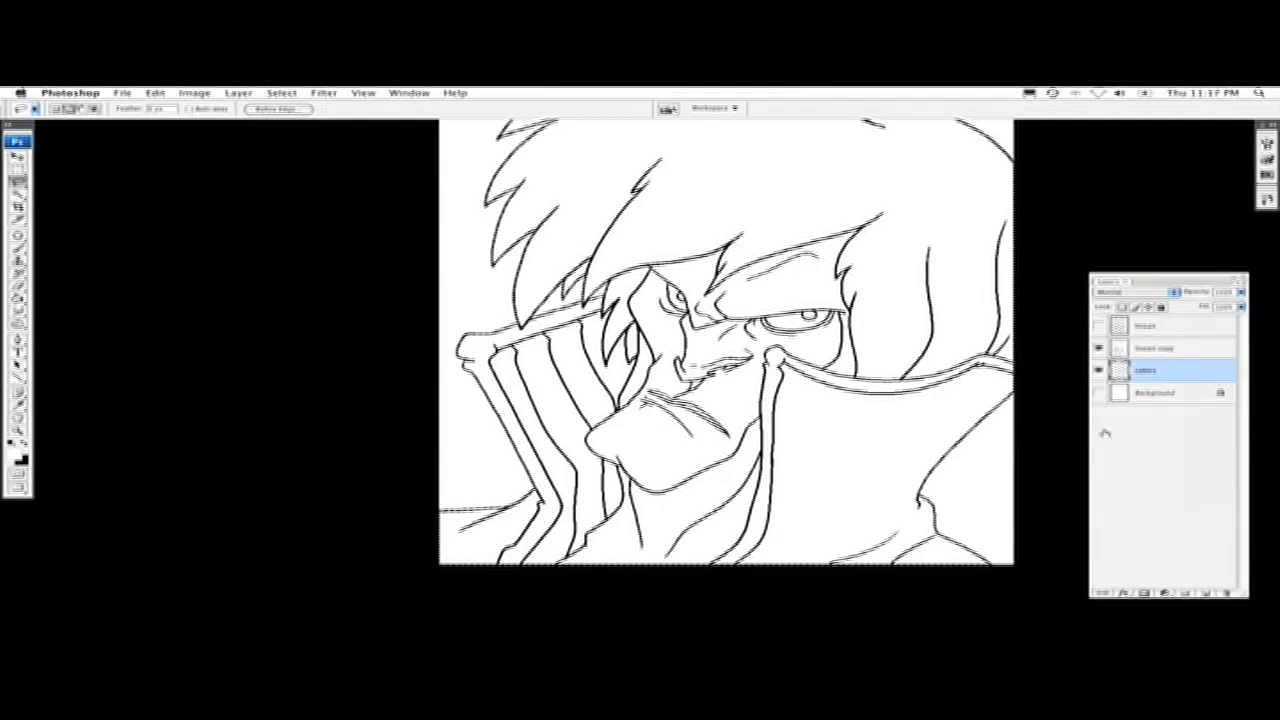
left_click(26, 445)
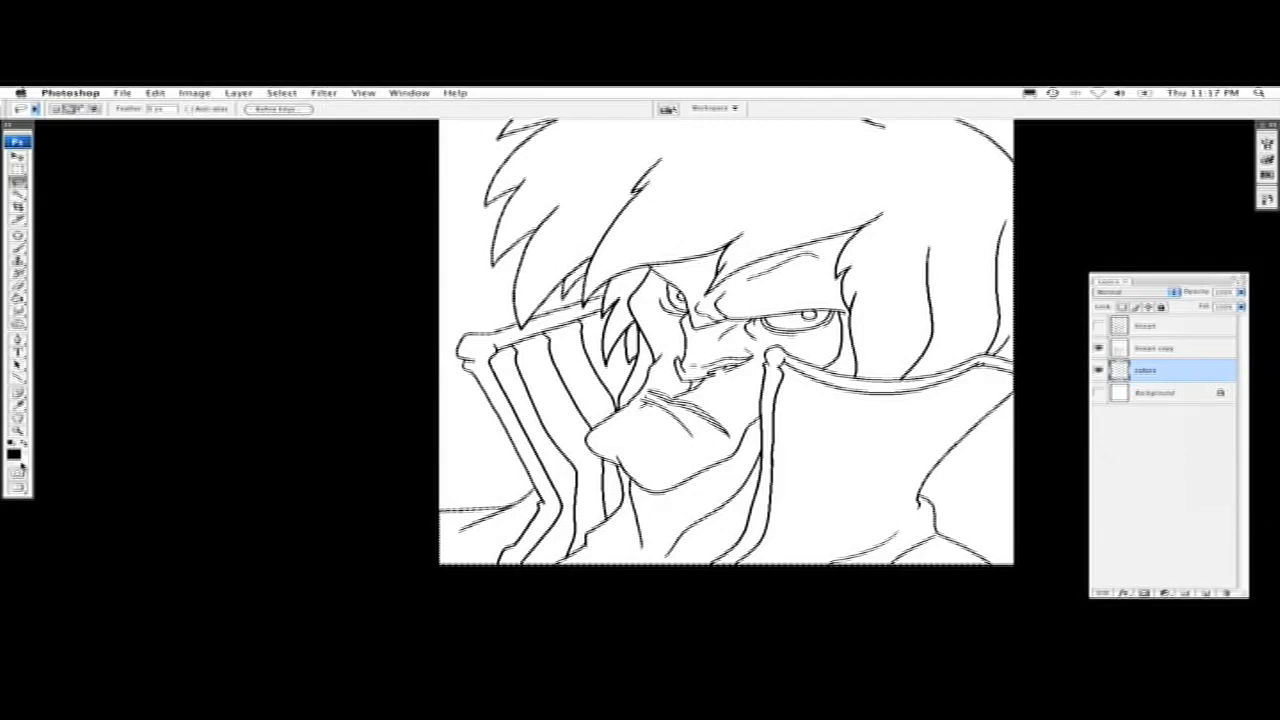
left_click(14, 456)
left_click_drag(955, 349, 955, 261)
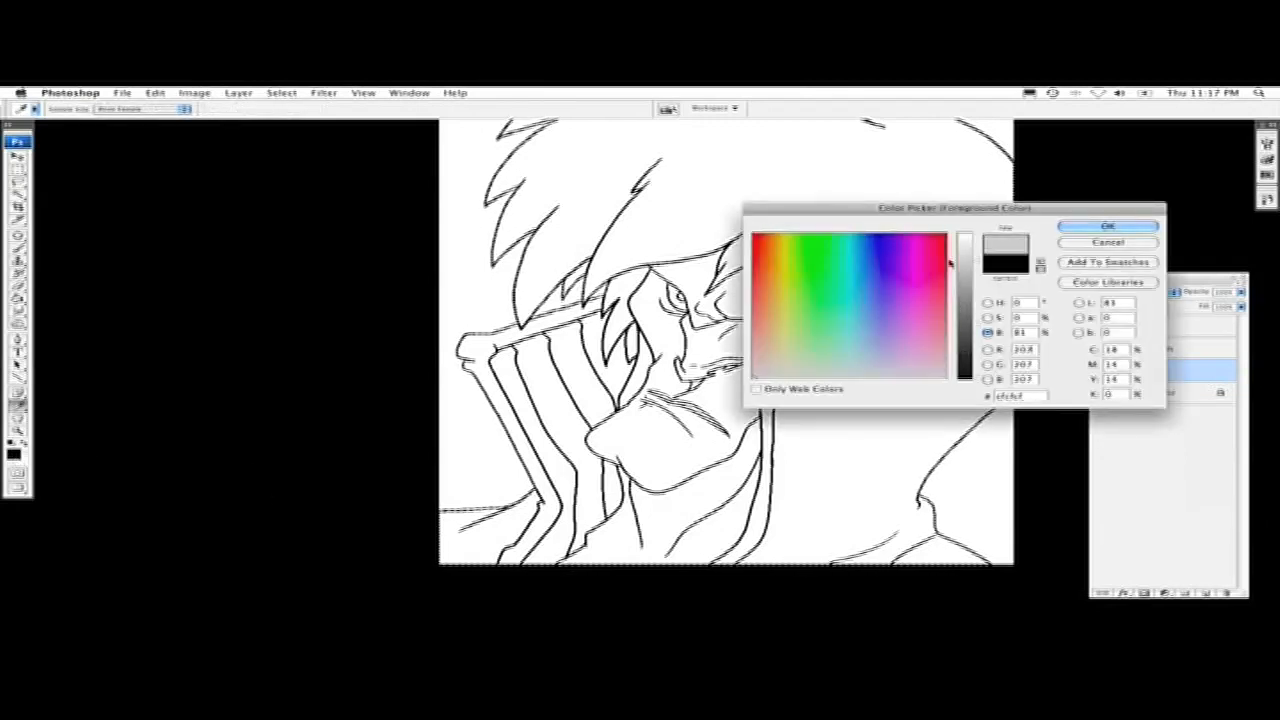
left_click(813, 350)
left_click(964, 245)
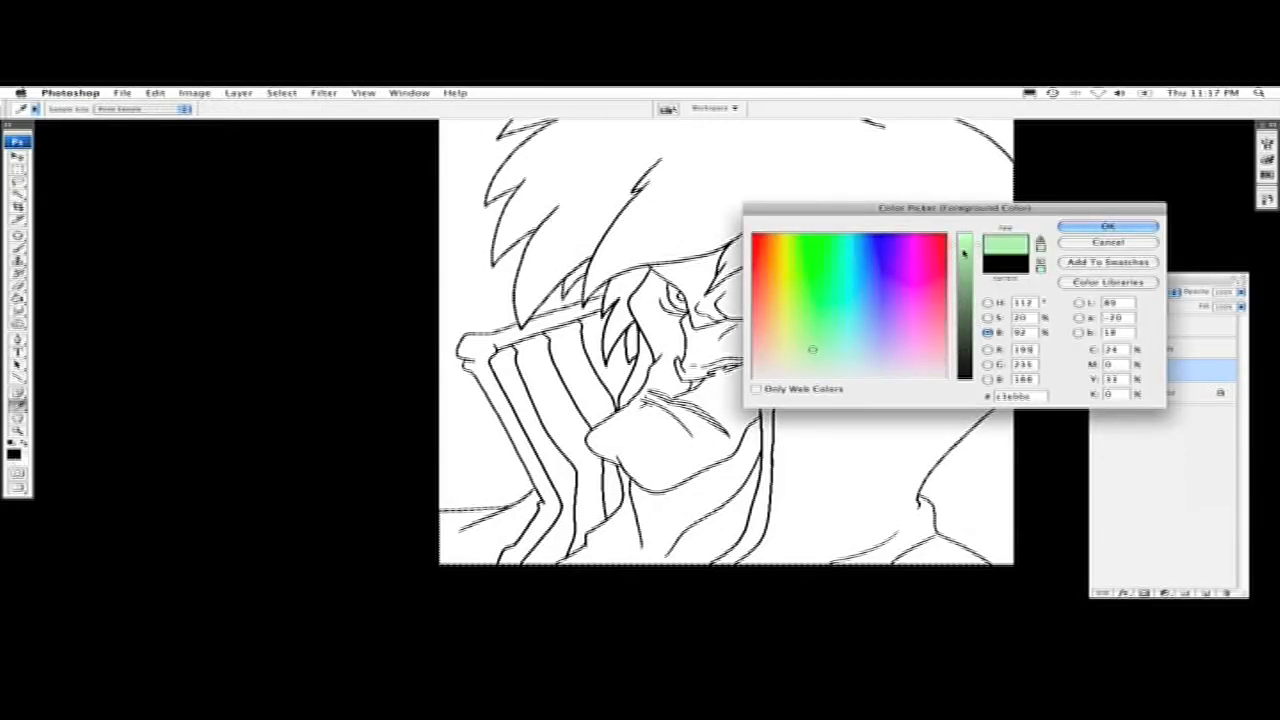
left_click(814, 331)
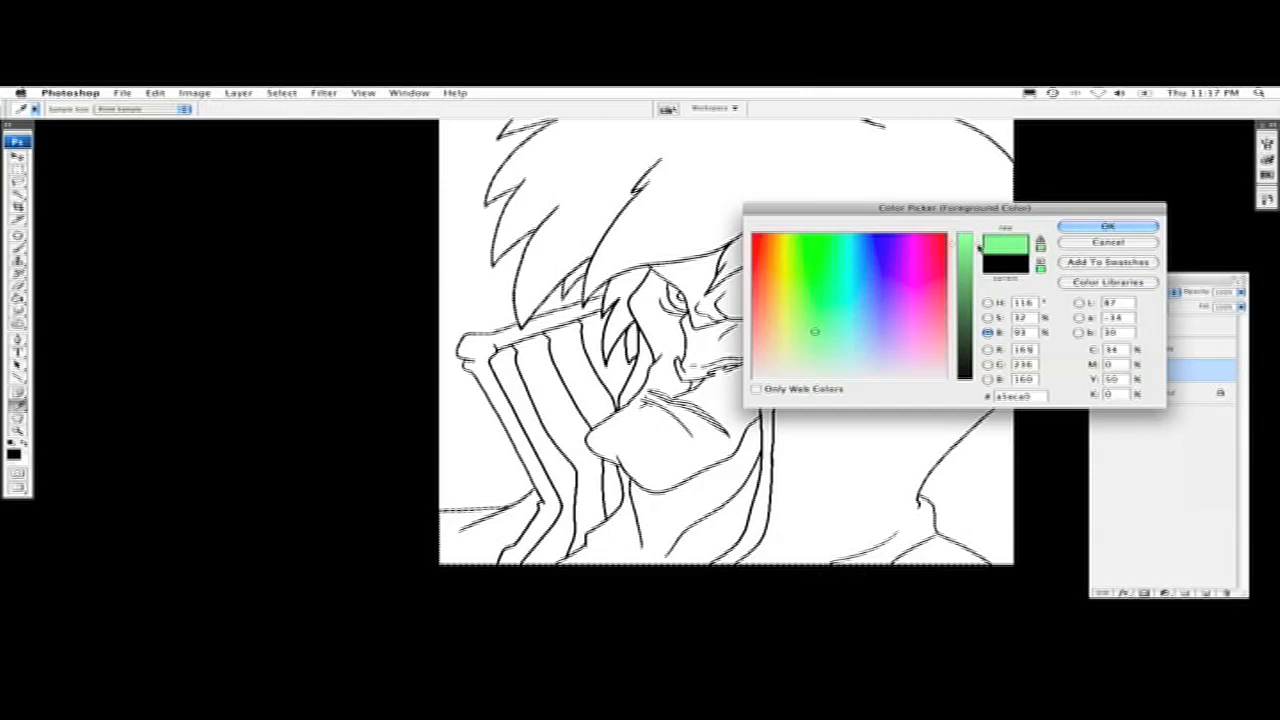
left_click(1088, 229)
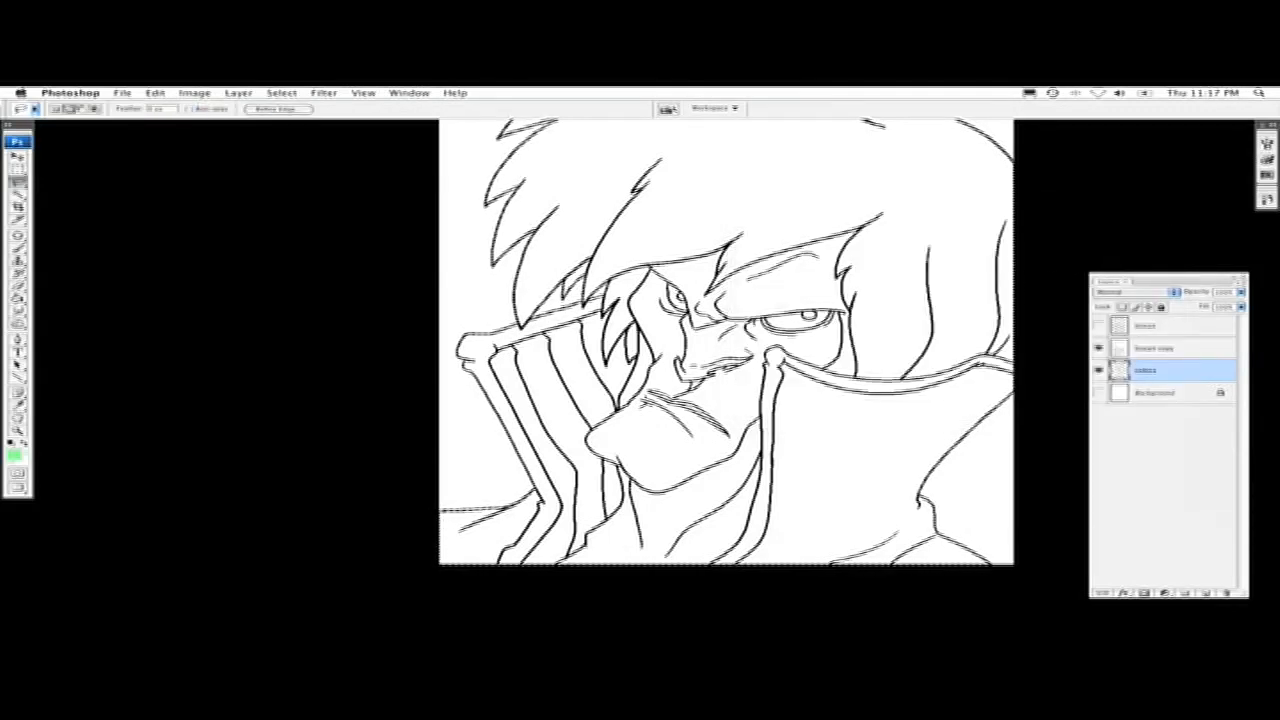
- Hide the line art, fill the selected figure silhouette with green on the colors layer, then show the line art again and deselect
key("g")
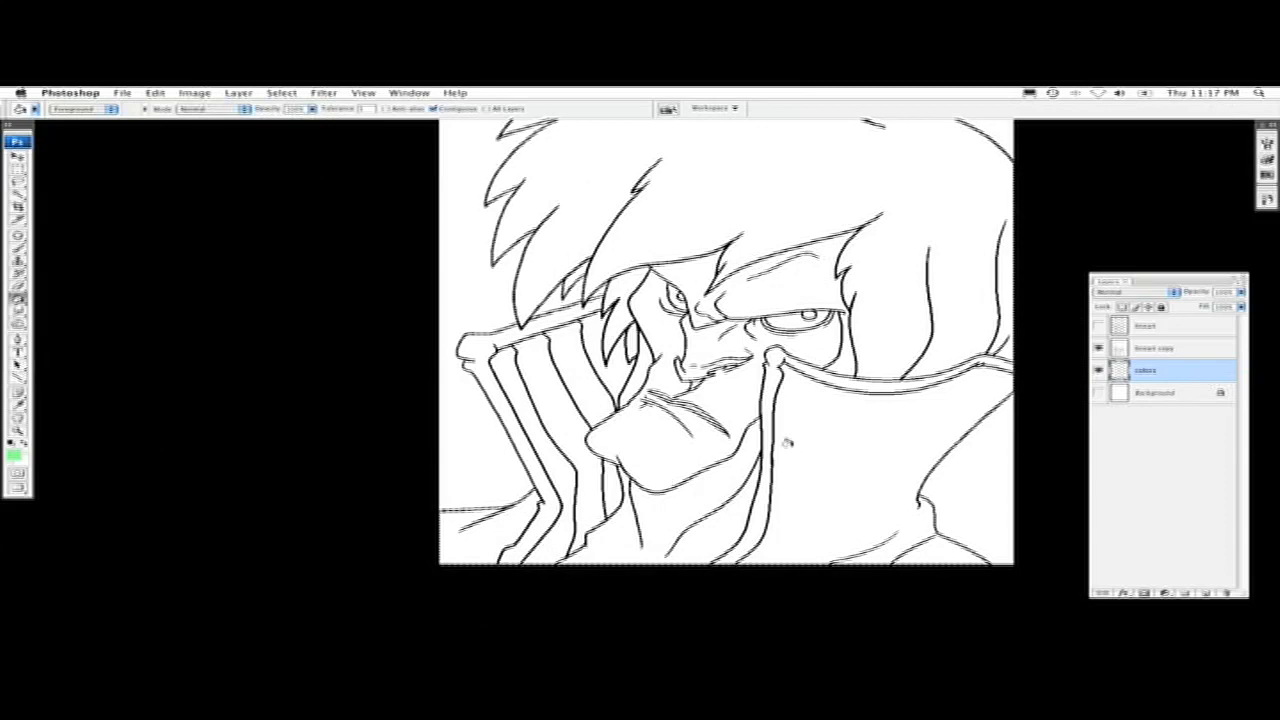
left_click(1100, 347)
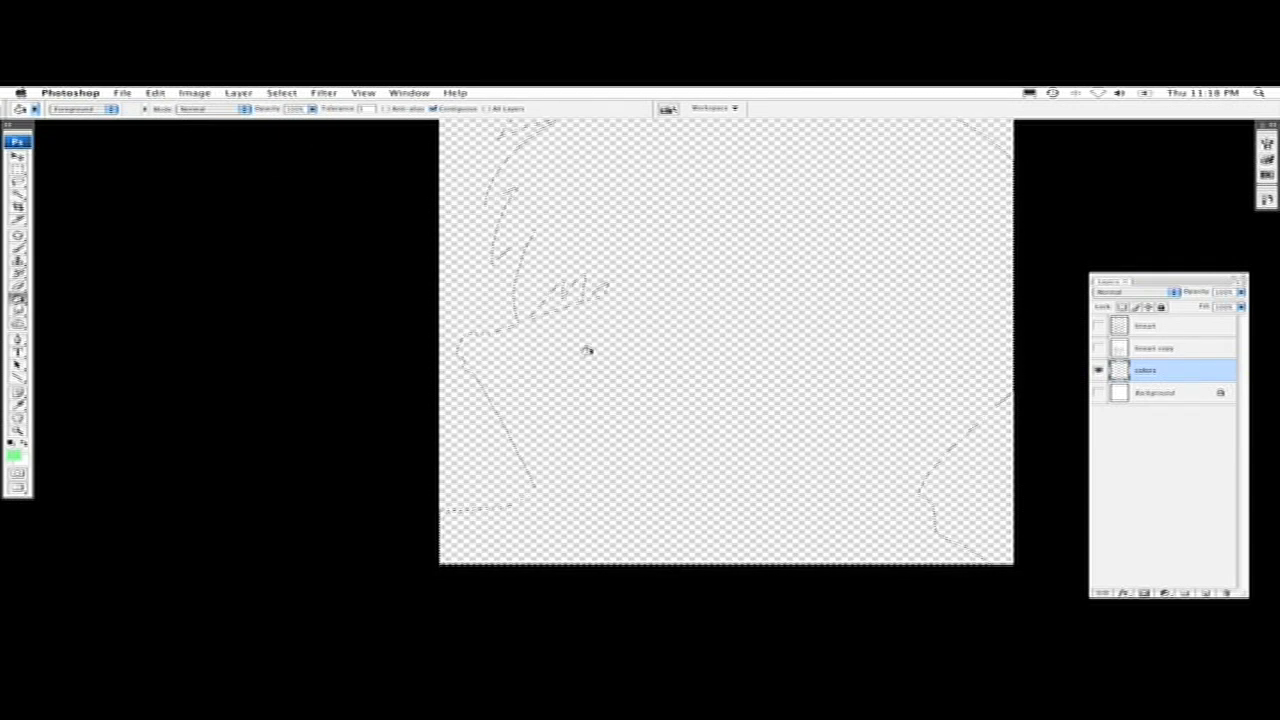
left_click(660, 352)
left_click(1098, 348)
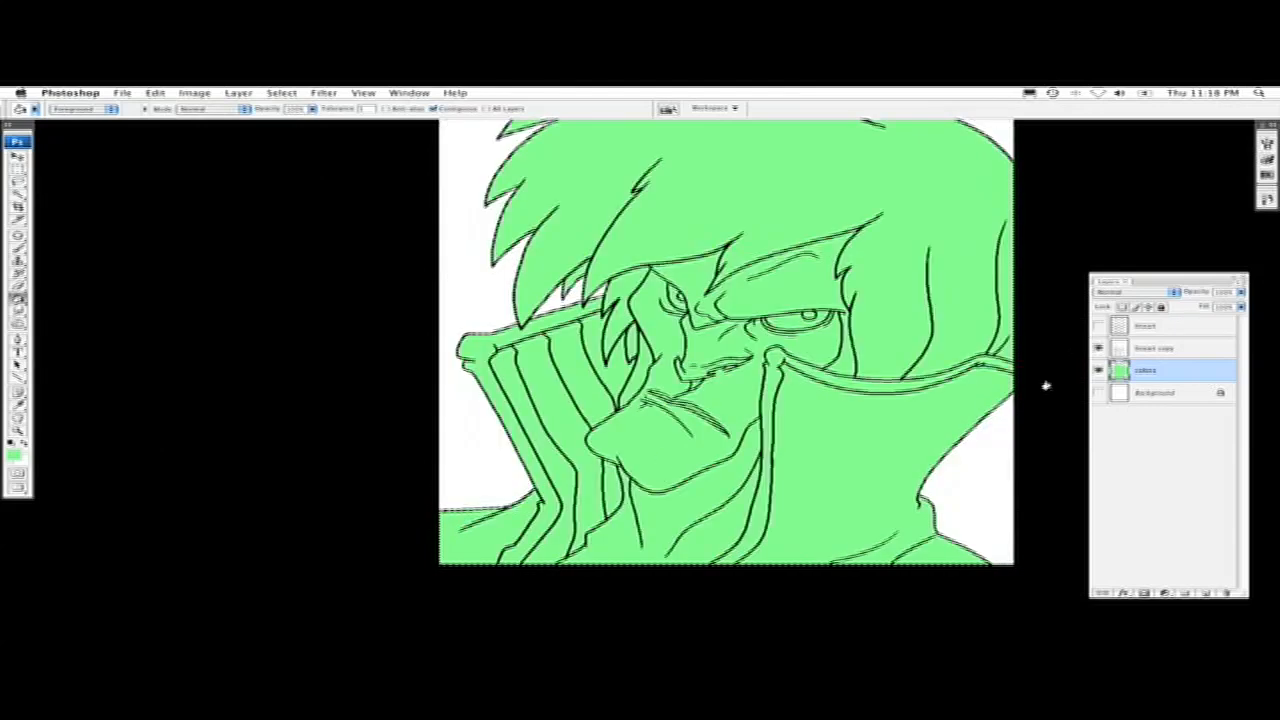
scroll(657, 286, "up", 3)
key("super+d")
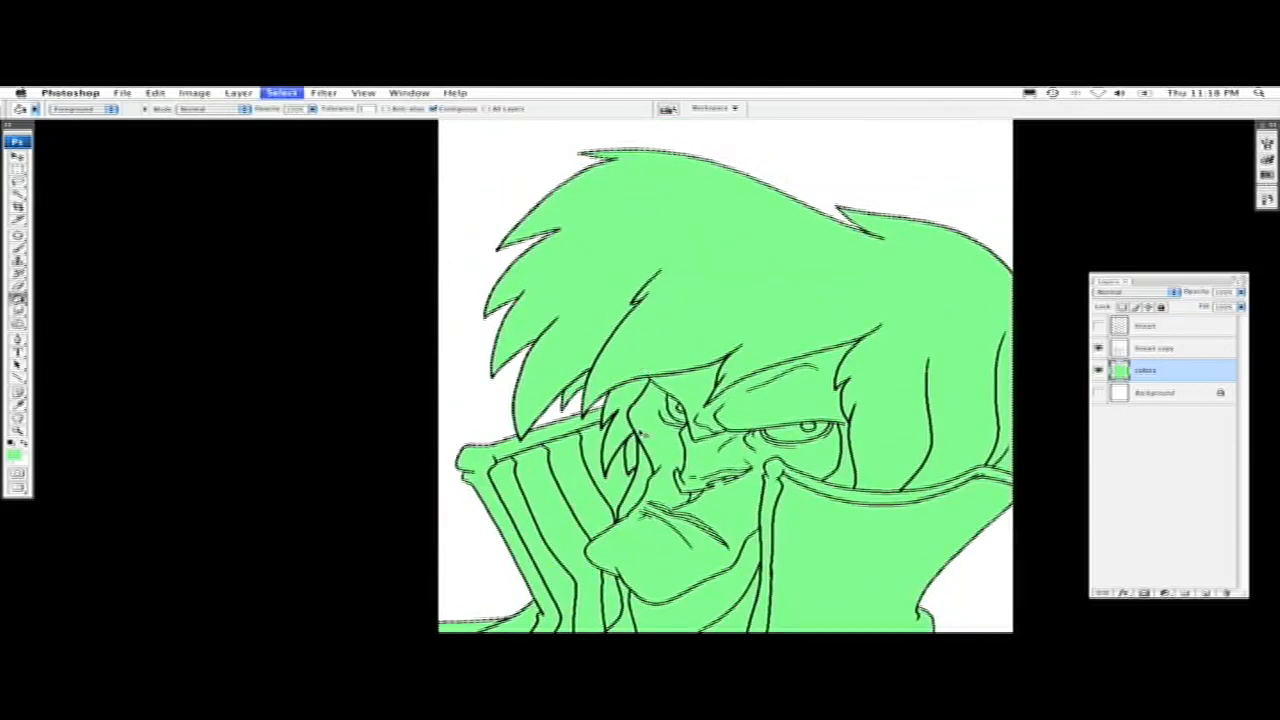
left_click_drag(755, 356, 737, 409)
left_click_drag(866, 447, 812, 319)
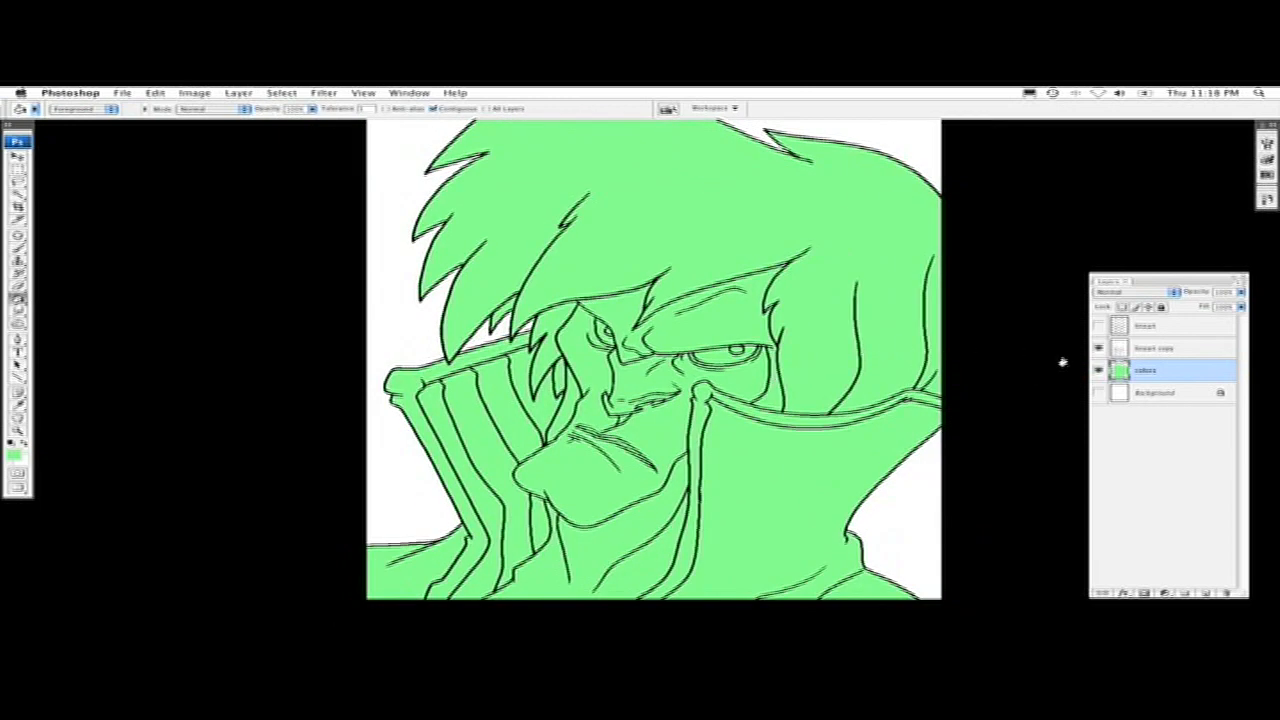
- Select the hair area from the line art copy layer with the Magic Wand
key("alt+bracketright")
key("w")
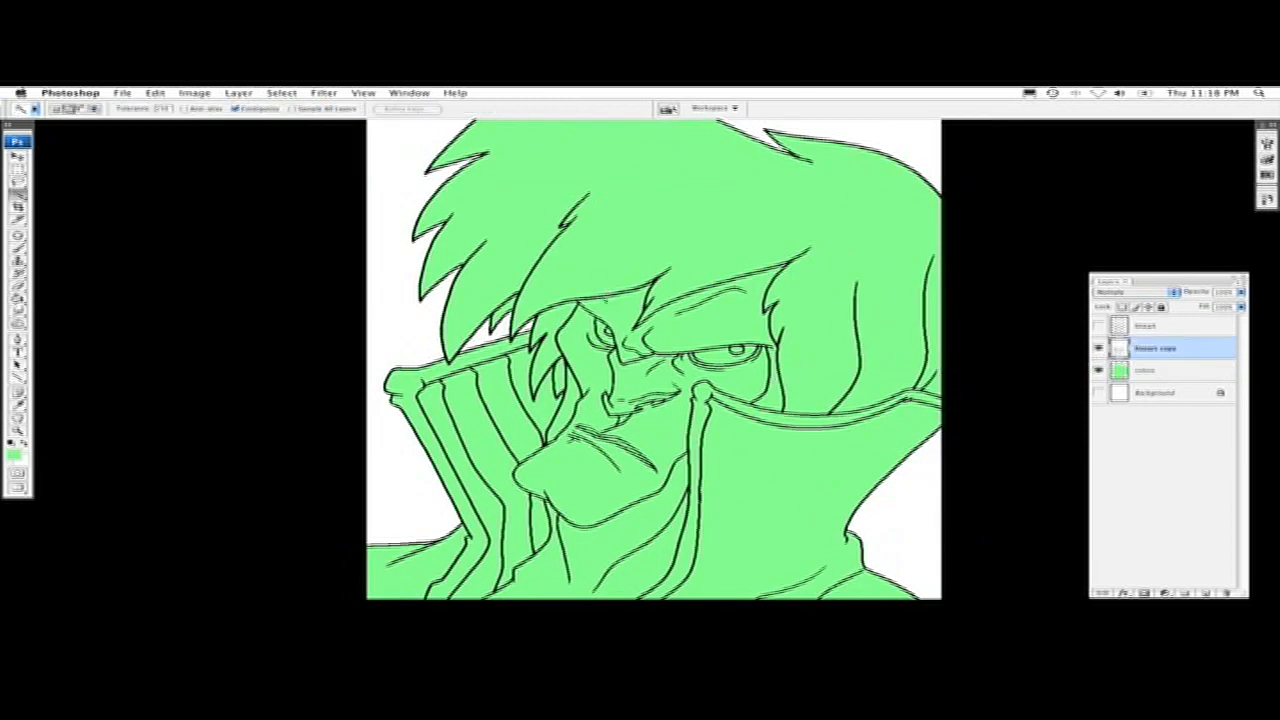
left_click(584, 201)
left_click_drag(532, 128, 529, 207)
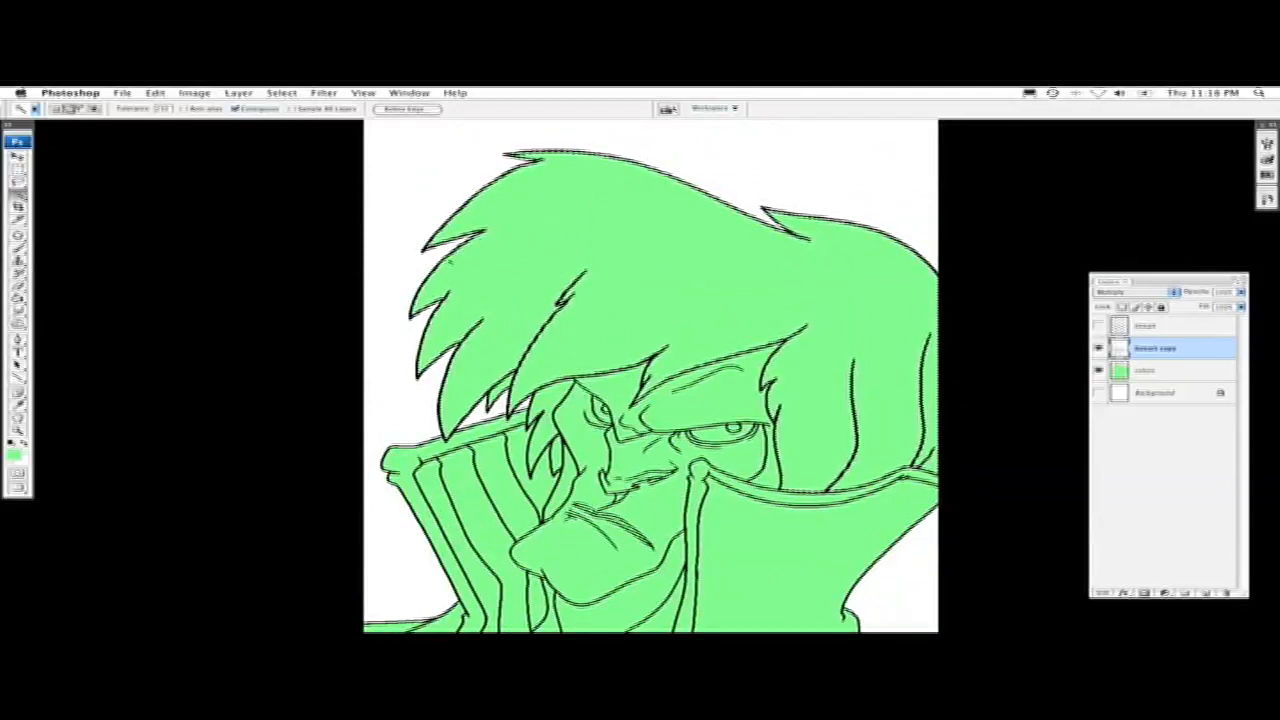
key("l")
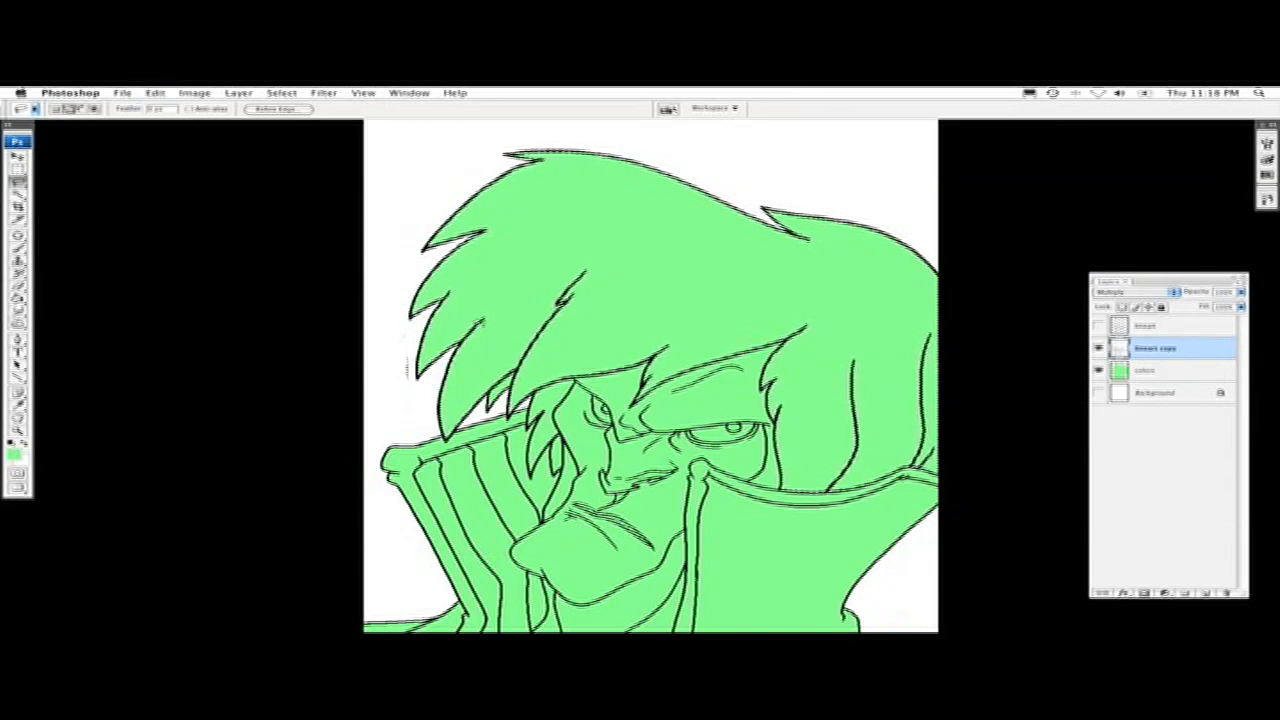
scroll(693, 245, "up", 1)
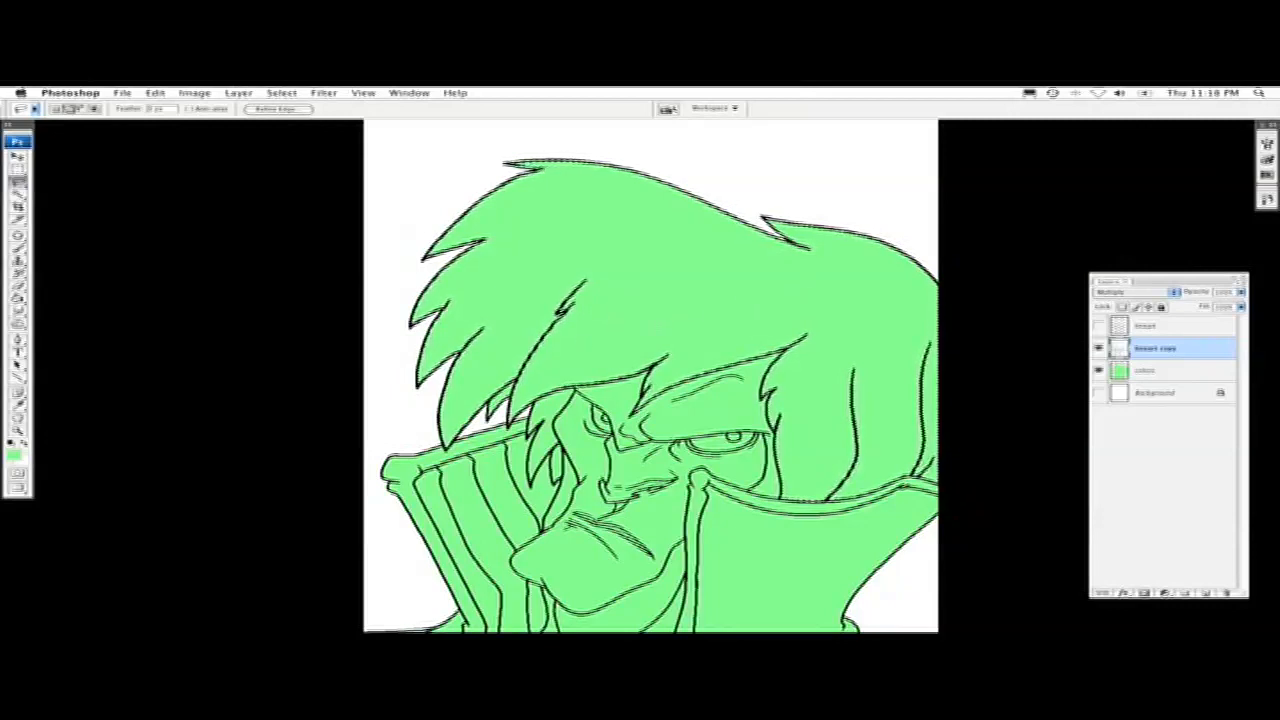
- Expand the hair selection so its edge runs under the line art
key("w")
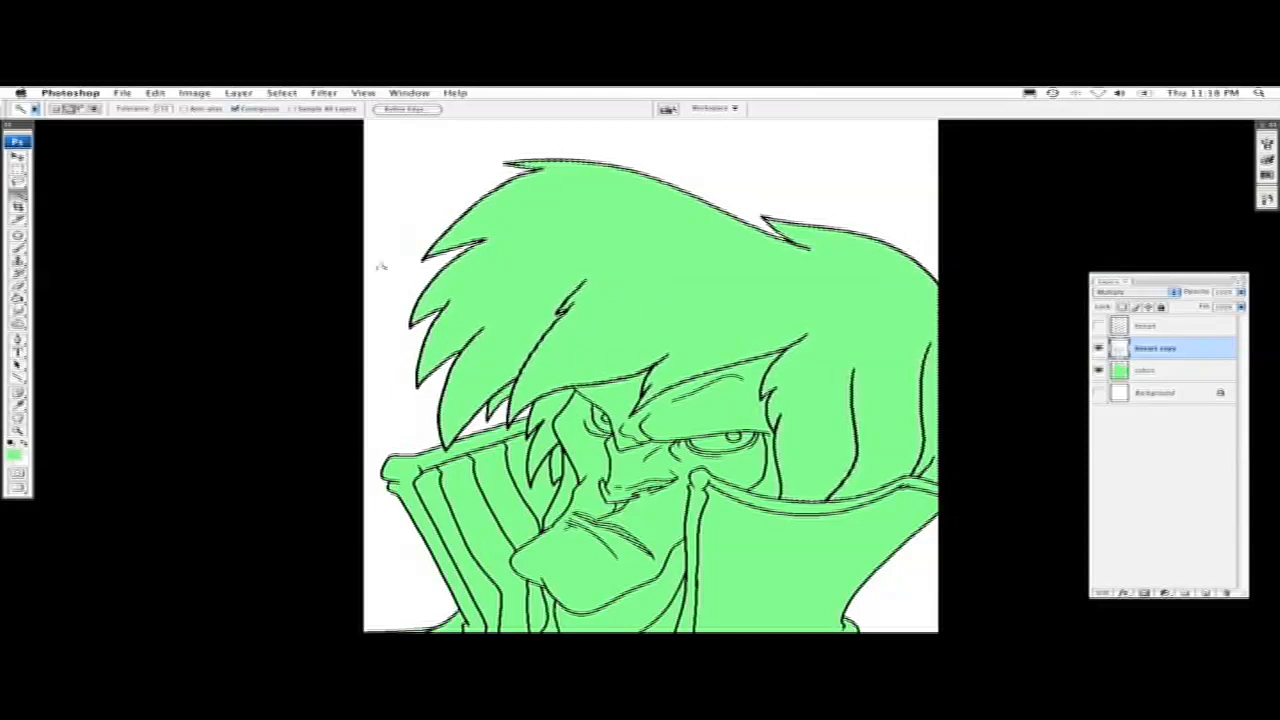
left_click(277, 92)
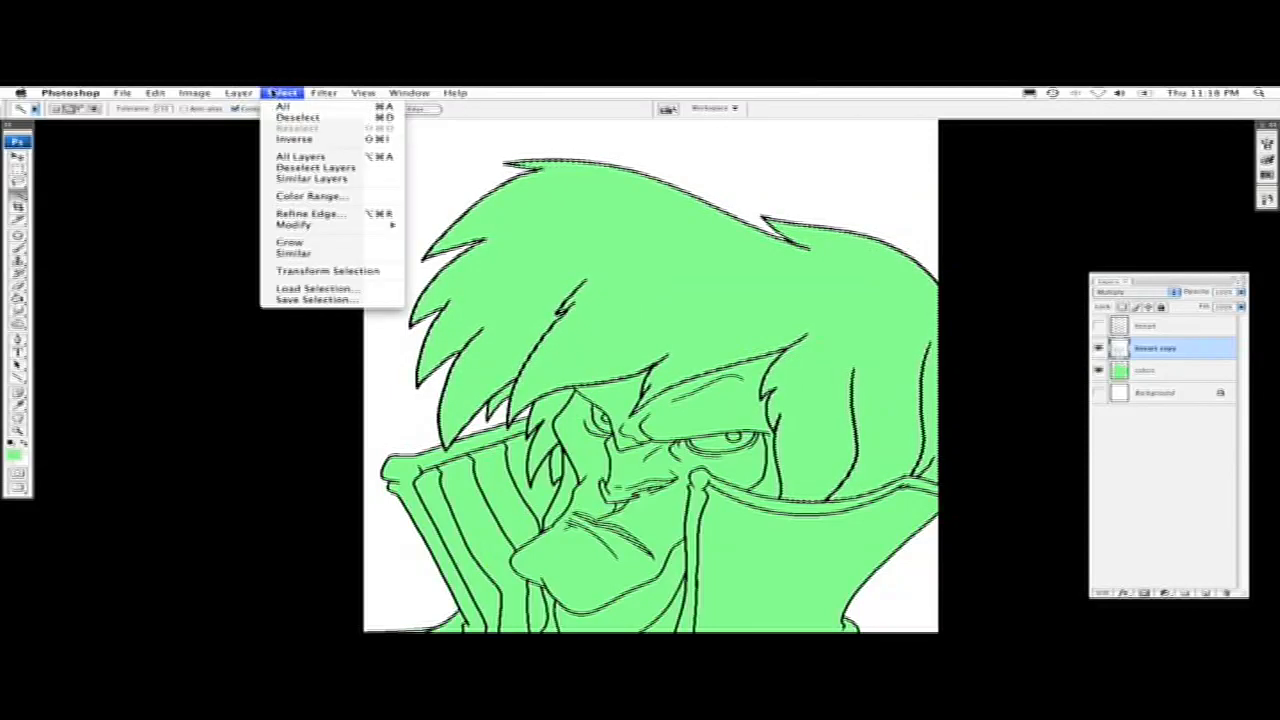
mouse_move(343, 226)
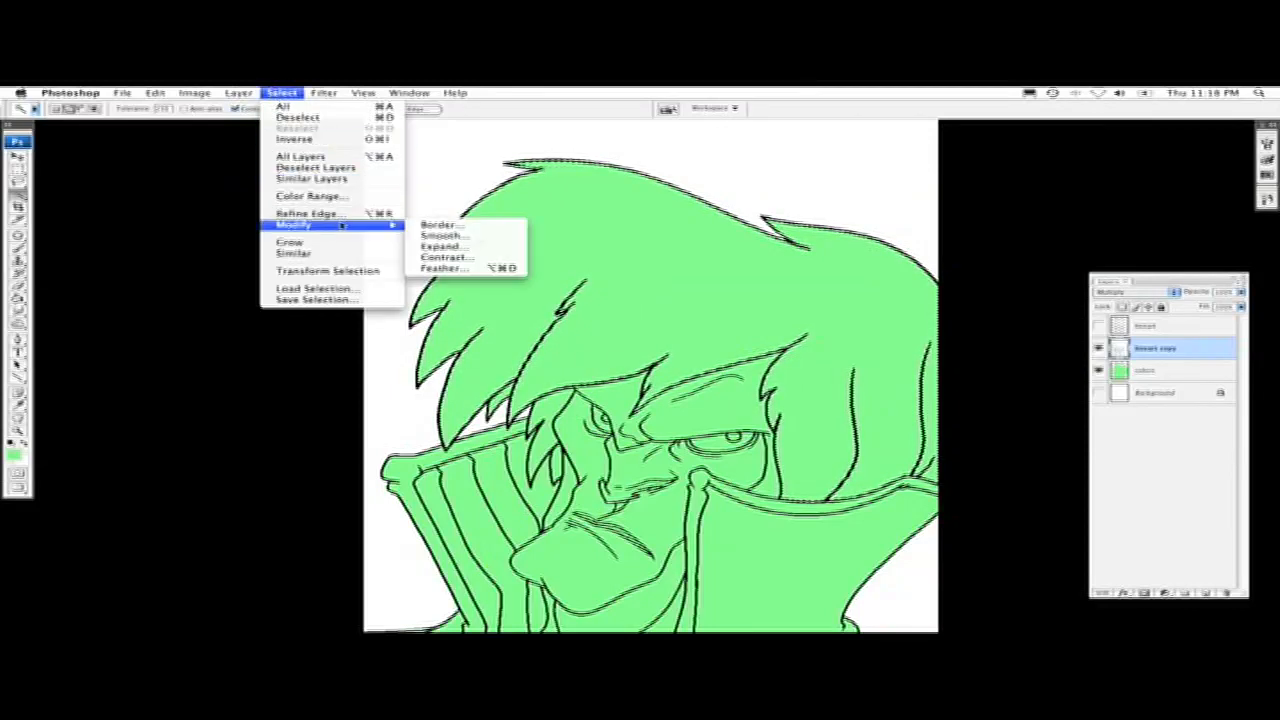
left_click(447, 248)
left_click(720, 289)
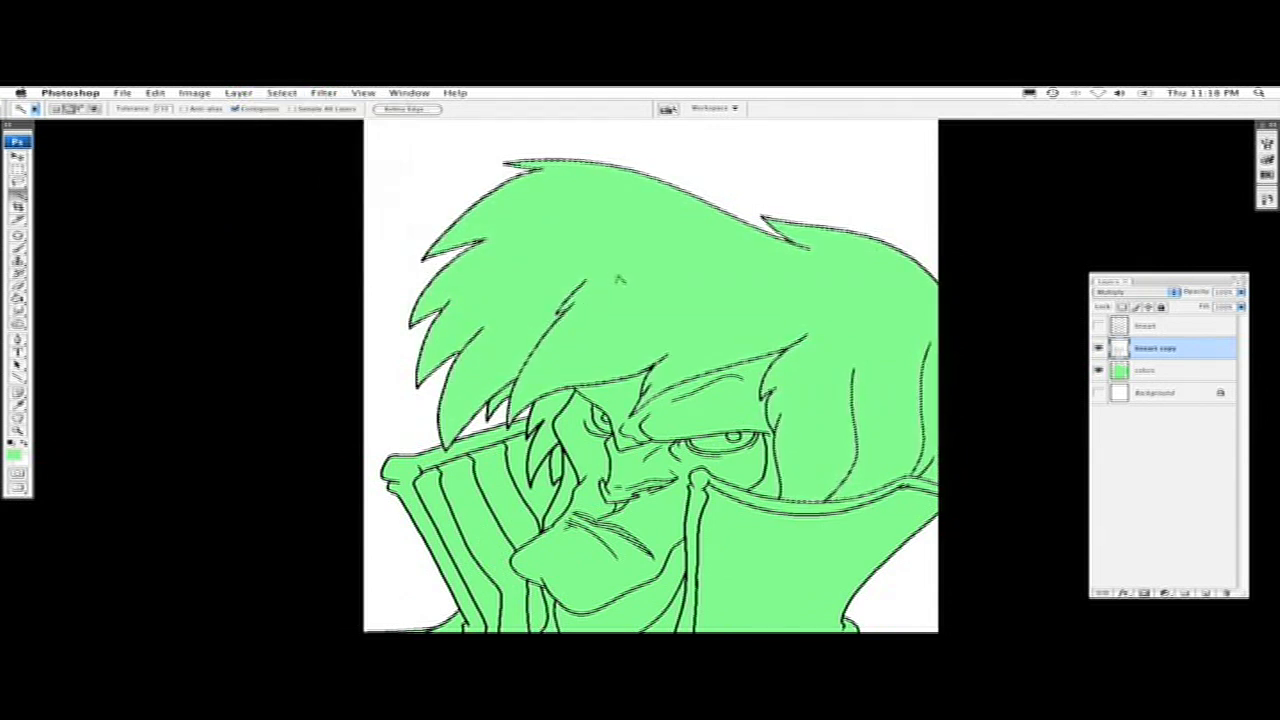
- Return to the colors layer and set the foreground colour to a muted reddish brown with RGB 131, 106, 106
key("z")
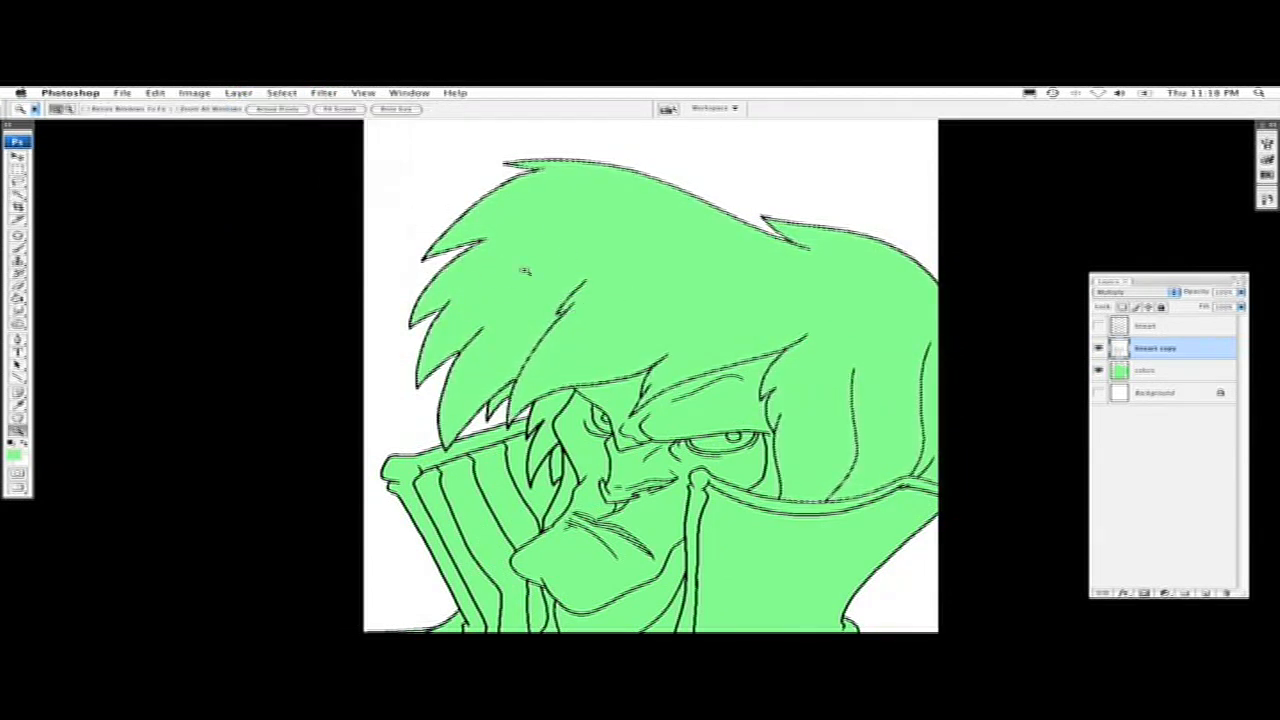
left_click_drag(616, 360, 430, 250)
left_click_drag(768, 408, 614, 351)
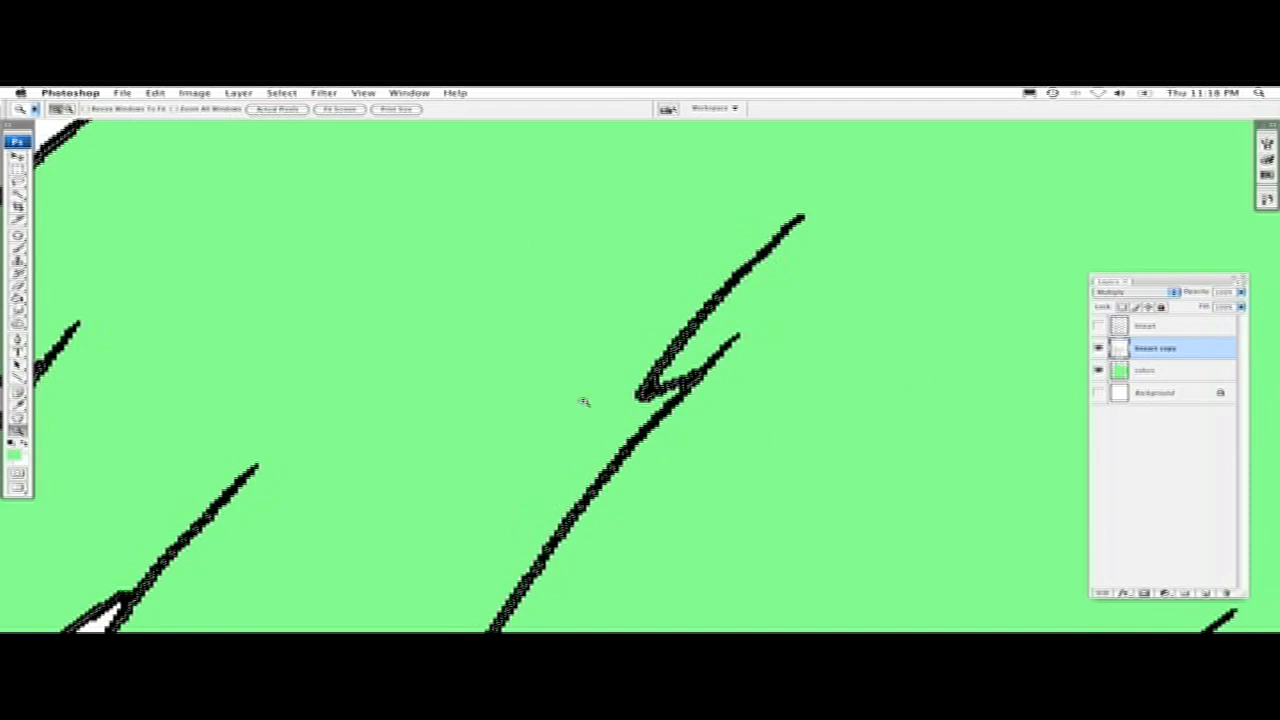
left_click(1145, 371)
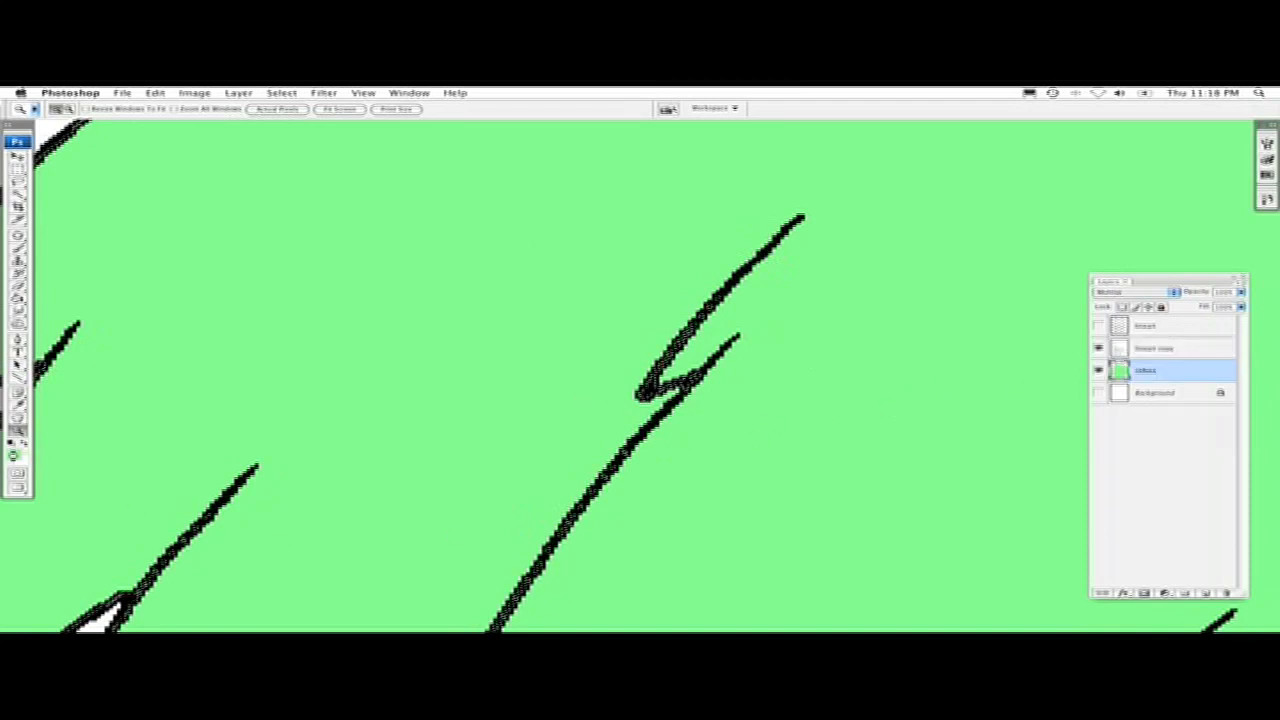
left_click(13, 456)
left_click_drag(797, 330, 752, 331)
left_click_drag(965, 256, 968, 289)
left_click(755, 351)
left_click(965, 304)
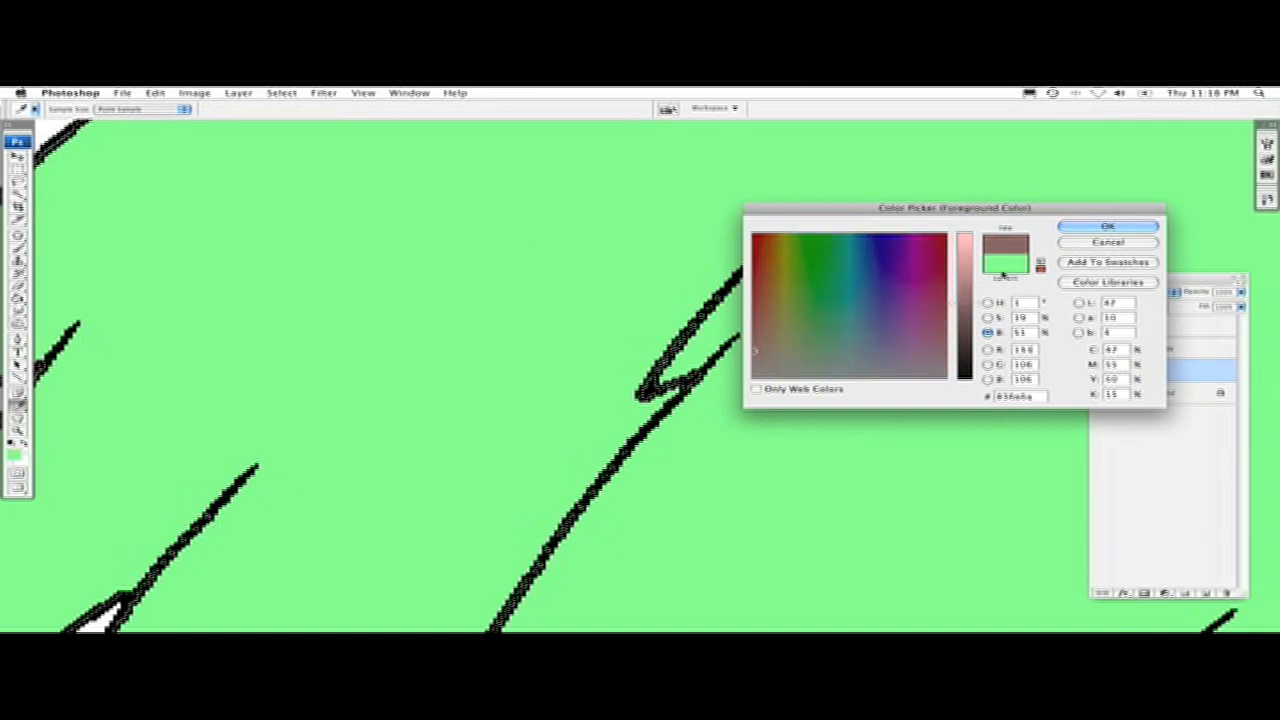
left_click(1072, 227)
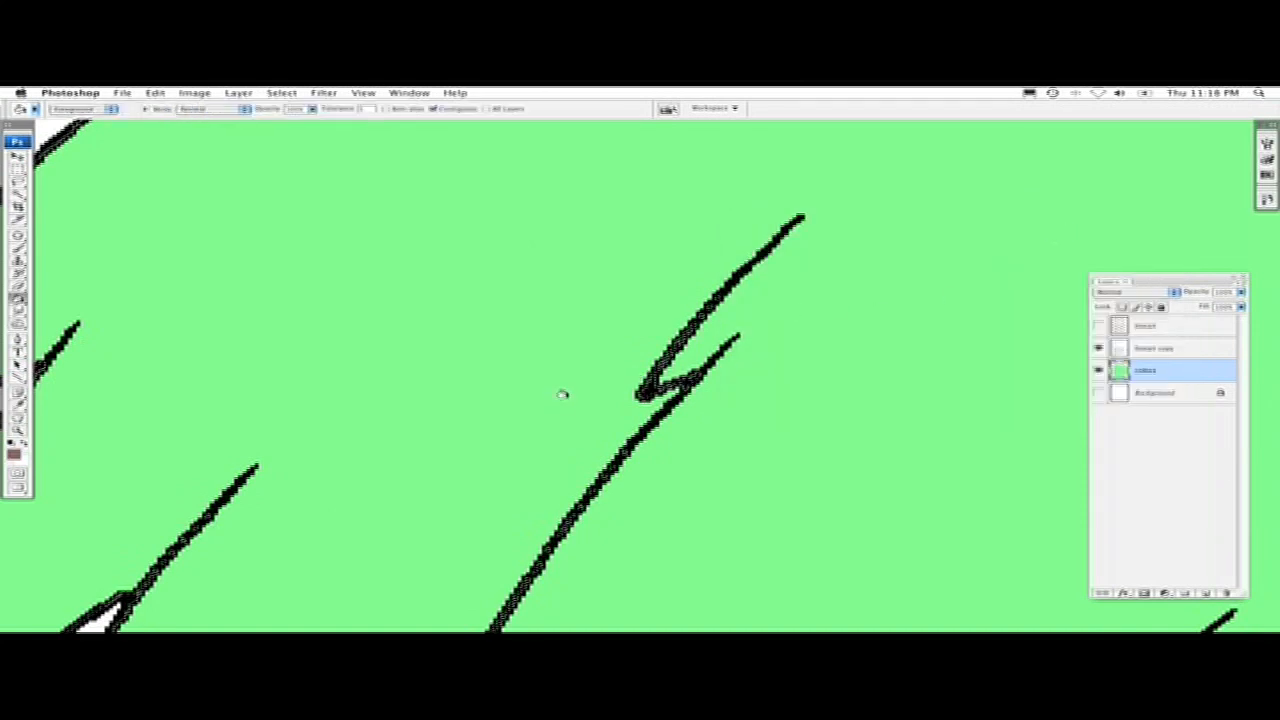
- Try filling the expanded hair selection with the reddish brown and check its edges along the strands with the line art hidden
left_click(562, 395)
left_click(1098, 348)
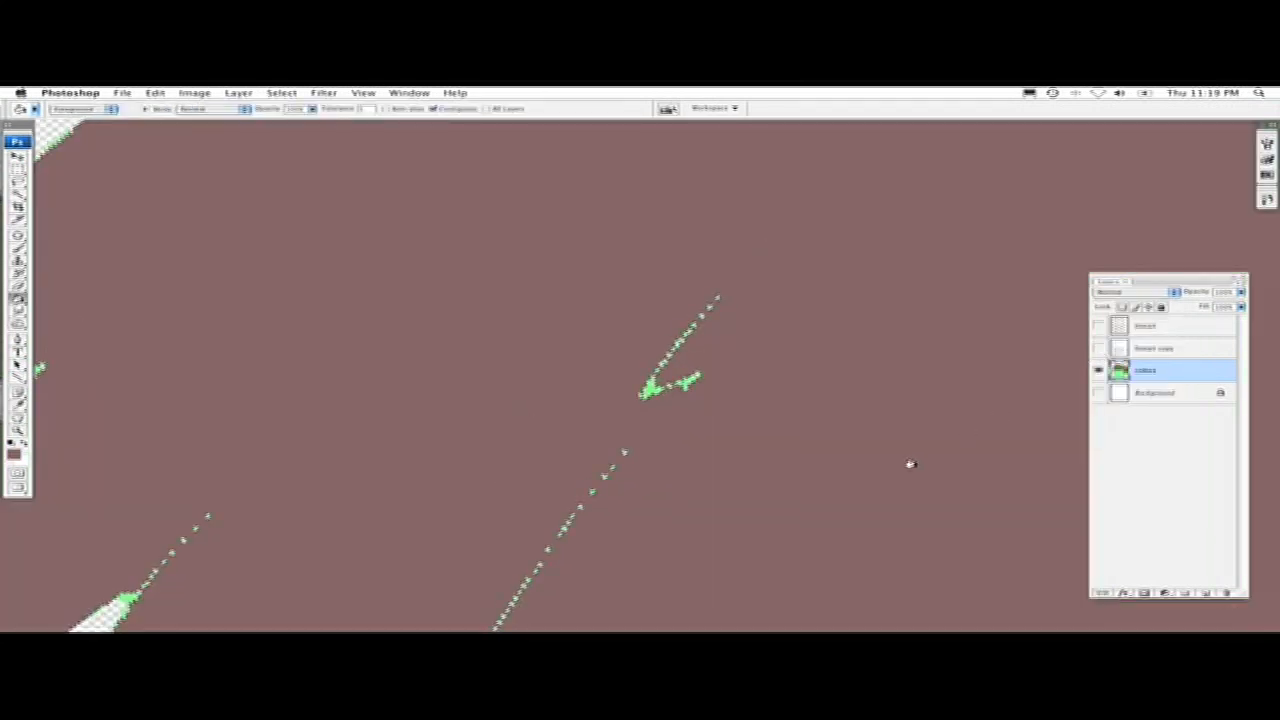
scroll(571, 343, "left", 10)
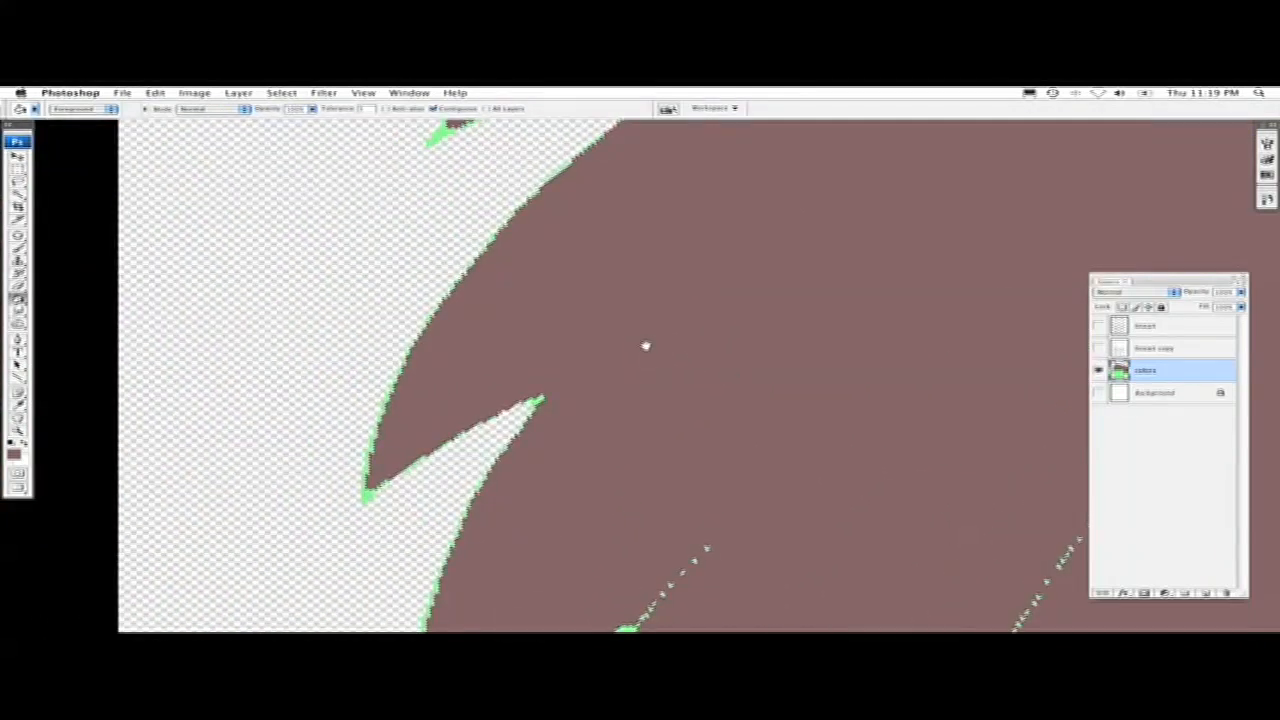
scroll(569, 209, "left", 5)
scroll(569, 209, "down", 3)
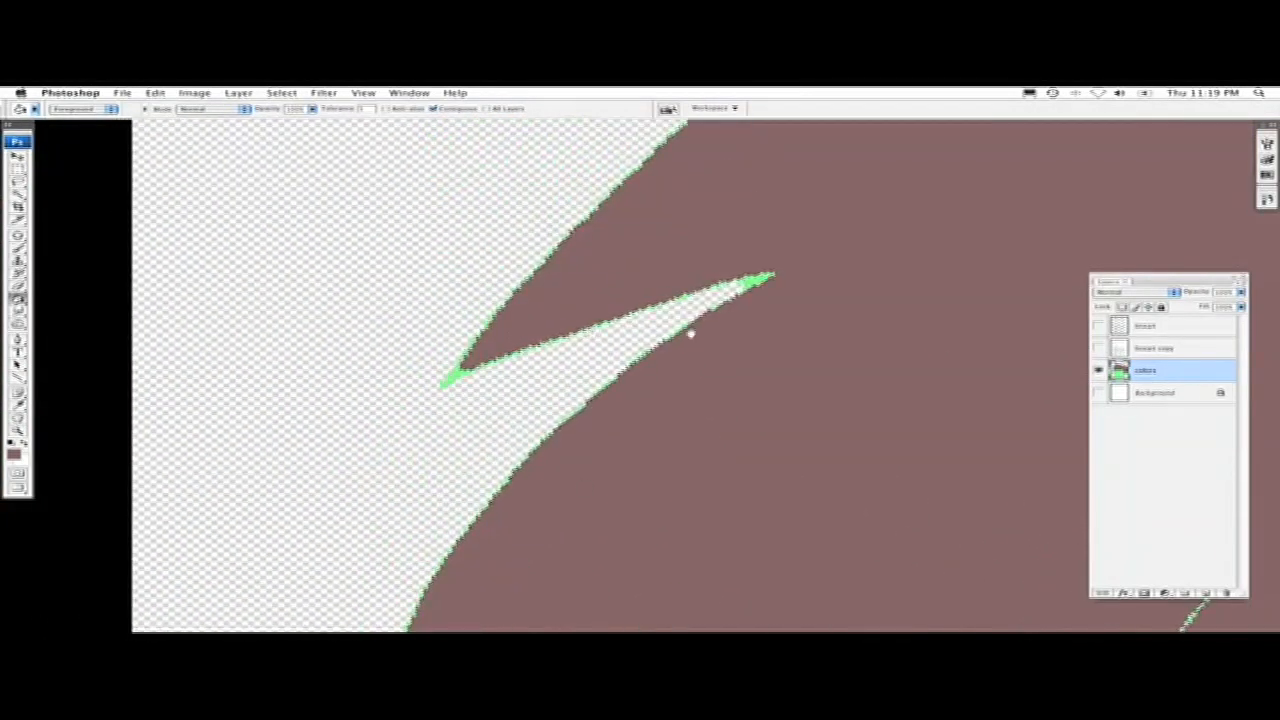
scroll(689, 331, "right", 10)
scroll(689, 331, "down", 2)
scroll(748, 317, "down", 4)
scroll(748, 317, "left", 2)
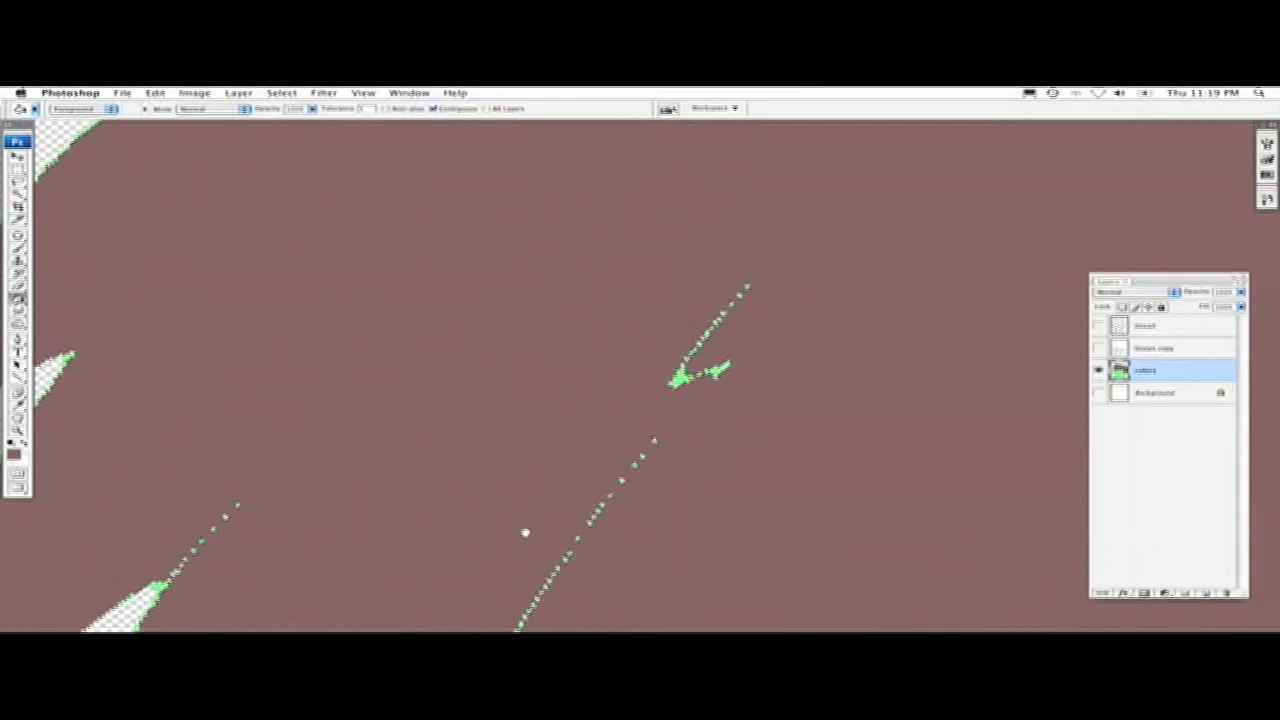
scroll(464, 383, "down", 1)
left_click(467, 398)
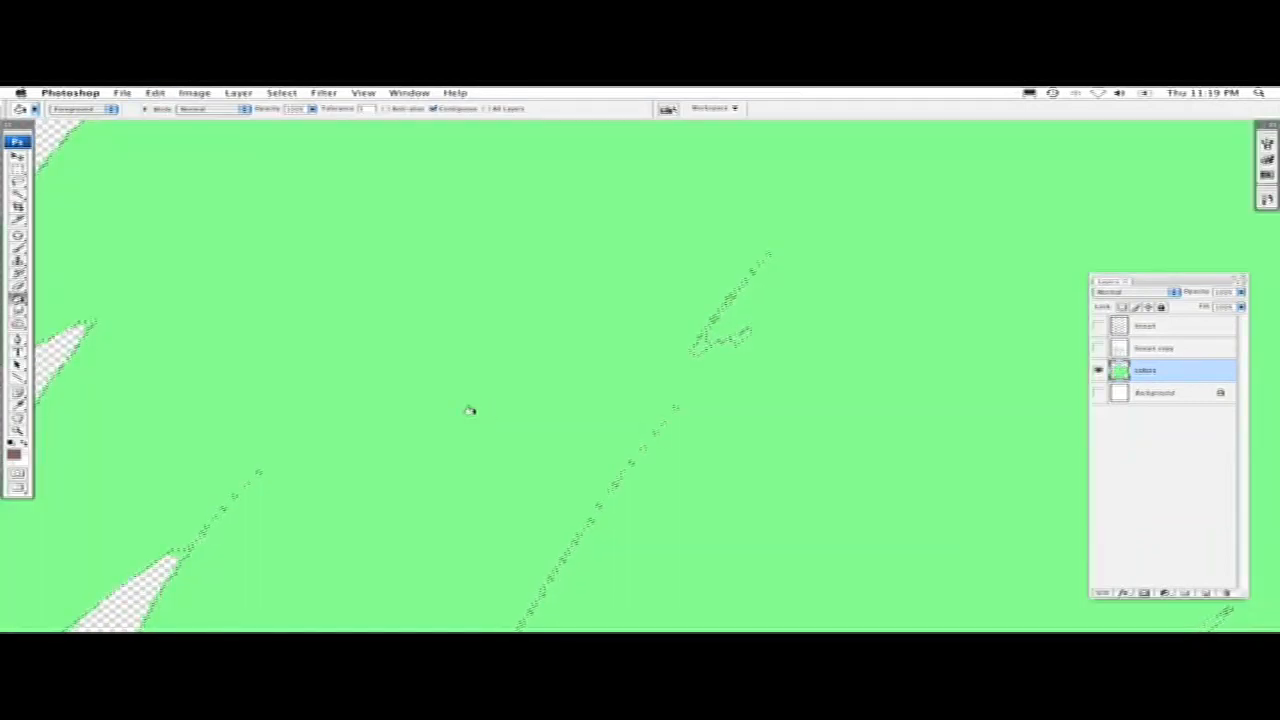
left_click(1098, 347)
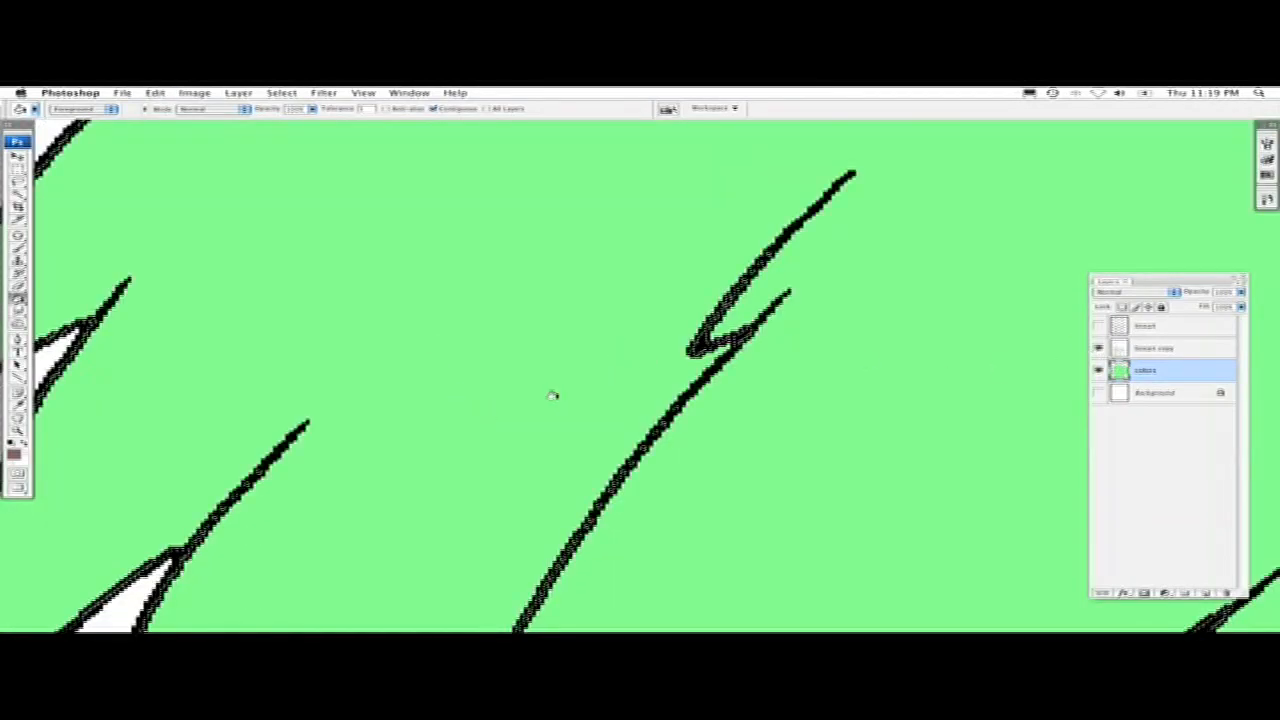
- Add the inner strand lines in the middle of the hair to the selection with the Lasso
key("l")
left_click_drag(638, 250, 728, 170)
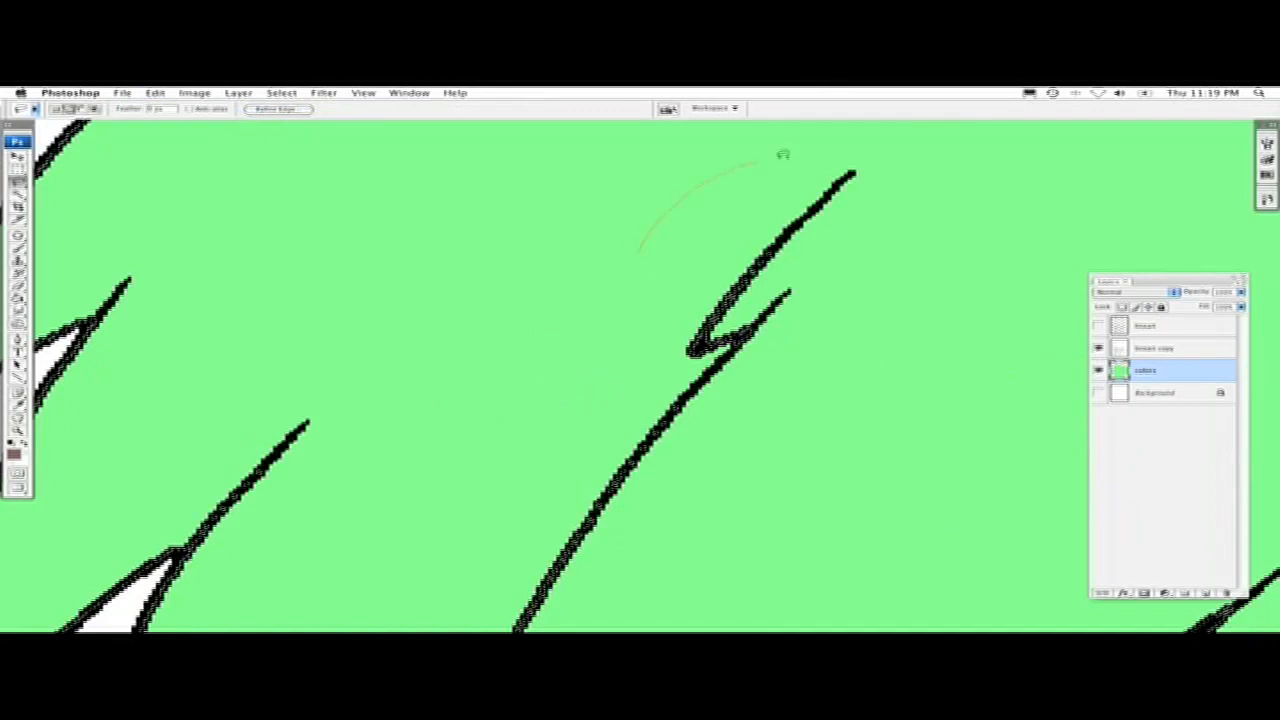
left_click_drag(517, 513, 588, 382)
mouse_move(664, 320)
left_mouse_down()
mouse_move(716, 274)
mouse_move(622, 543)
left_mouse_up()
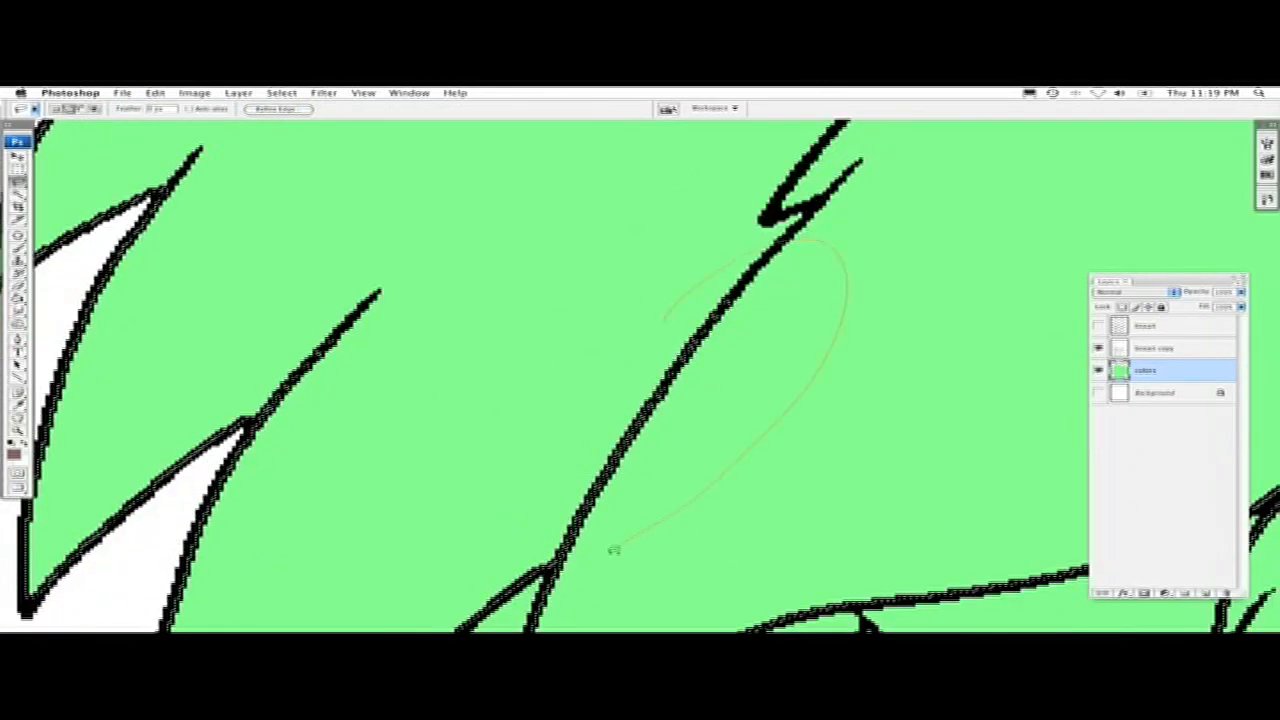
left_click_drag(558, 442, 521, 455)
left_click_drag(357, 574, 574, 369)
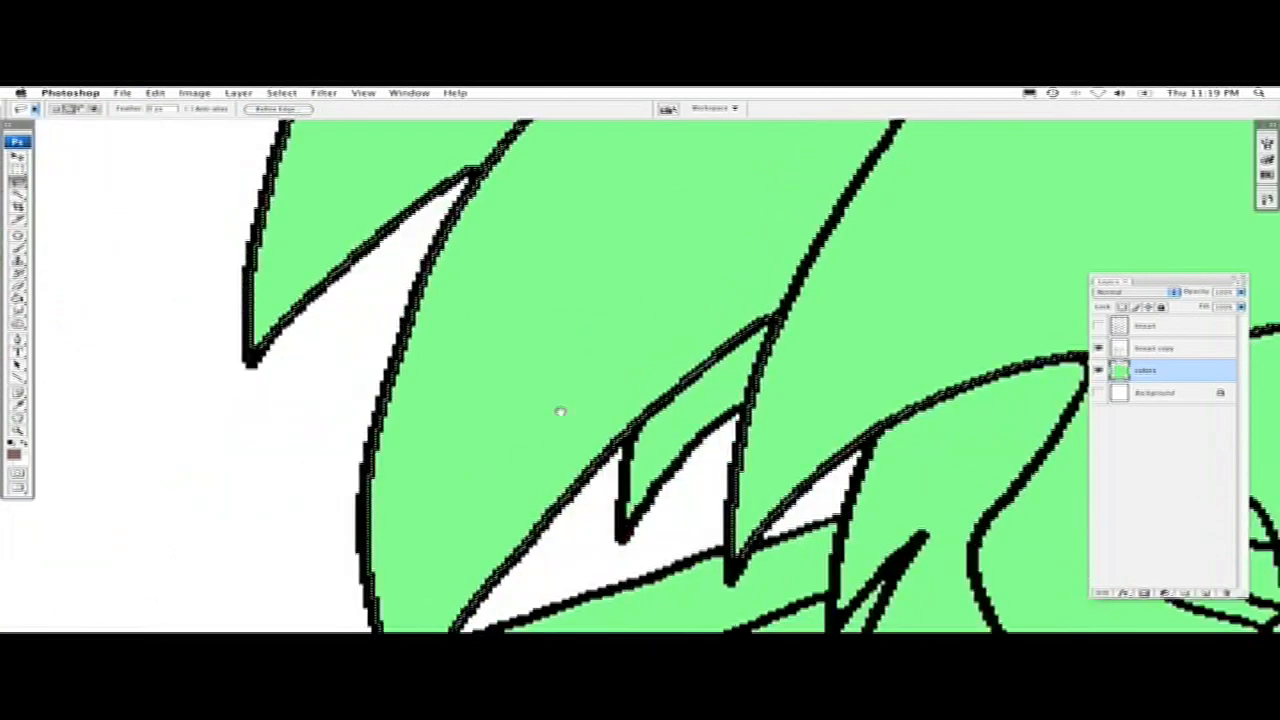
- Lasso around the outer spikes on the hair's left side to include their outlines, and hide the line art copy layer
left_click_drag(695, 505, 622, 410)
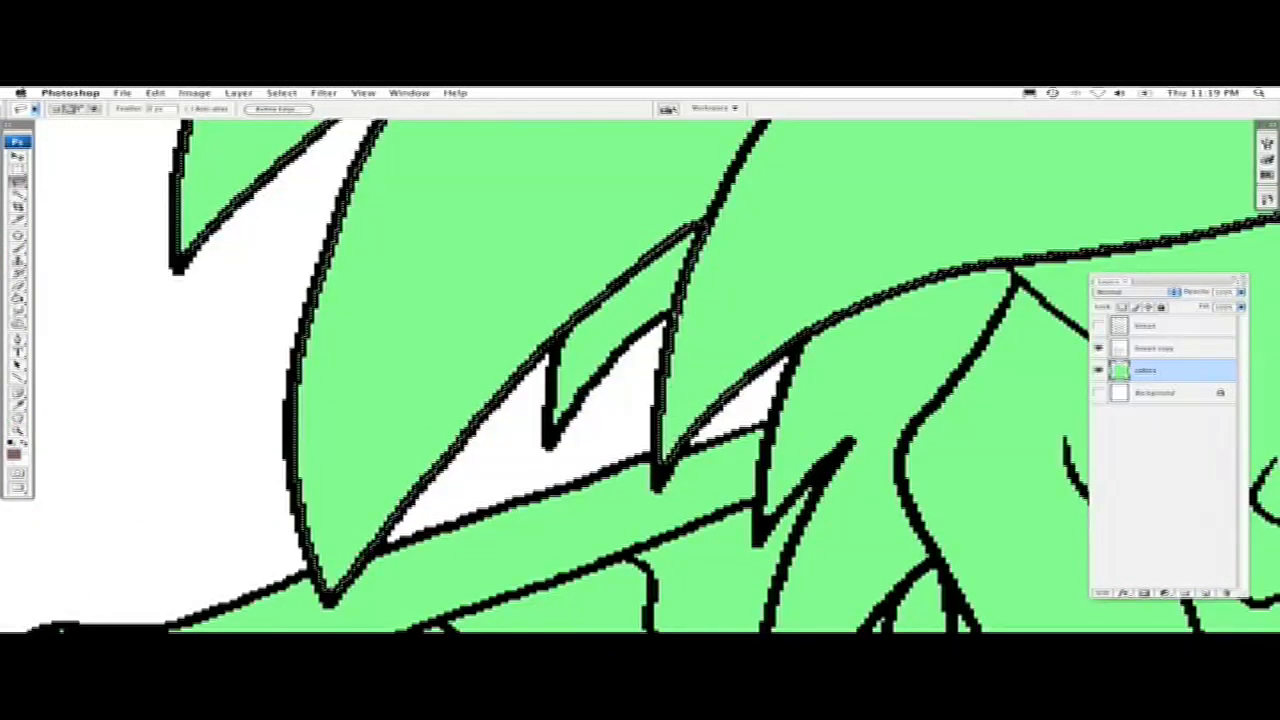
left_click_drag(615, 202, 597, 327)
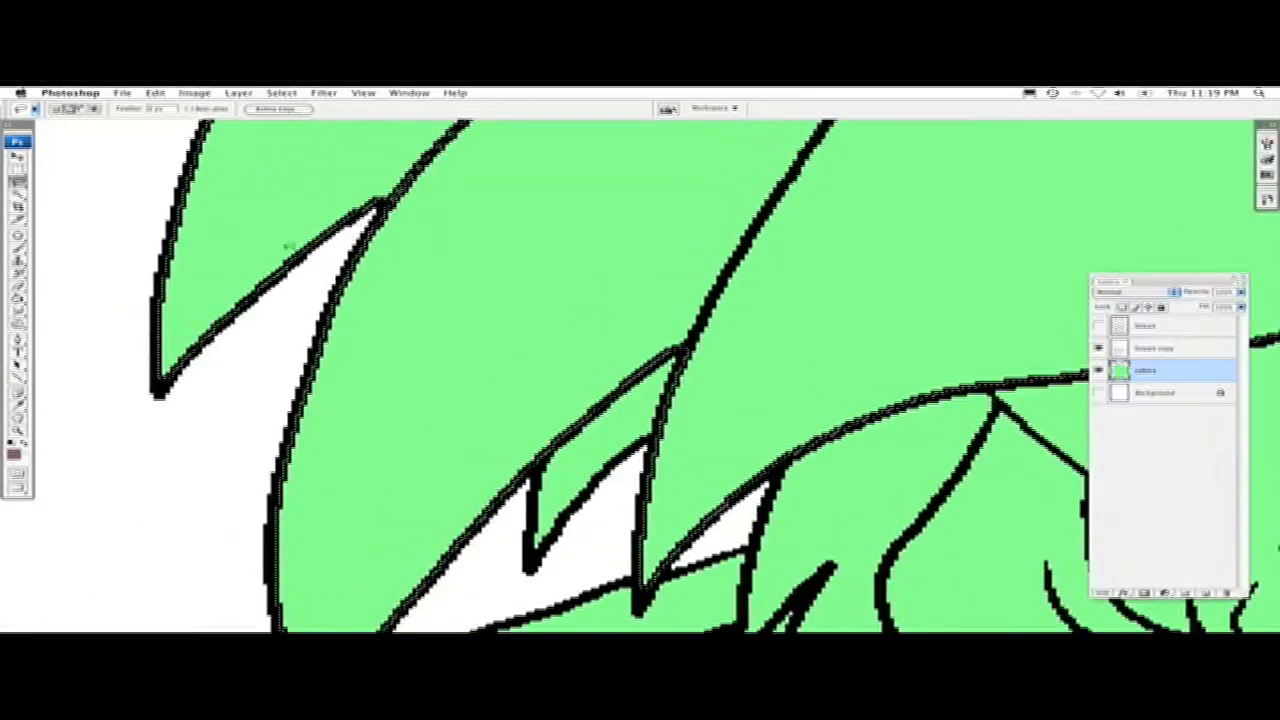
left_click_drag(512, 236, 655, 302)
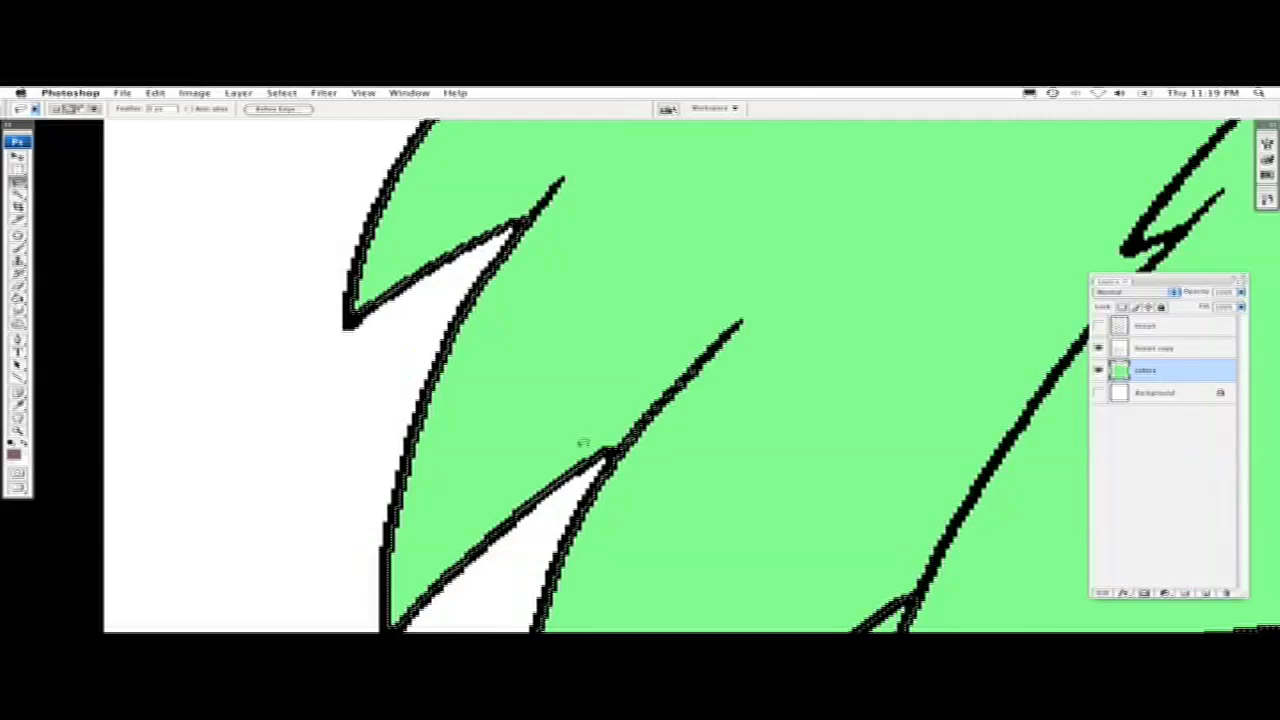
left_click_drag(683, 488, 546, 167)
left_click_drag(689, 502, 689, 502)
left_click(1098, 348)
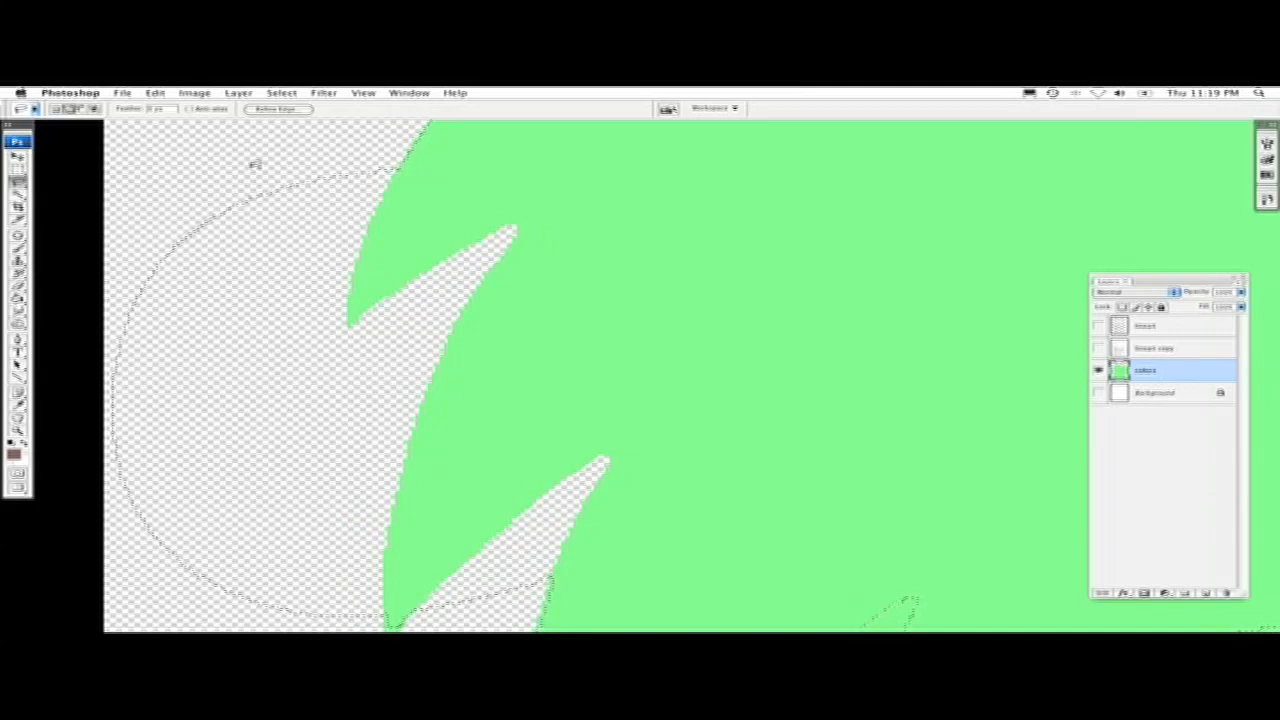
- Try filling the hair and the empty area beside it with the reddish brown, undoing each fill
key("g")
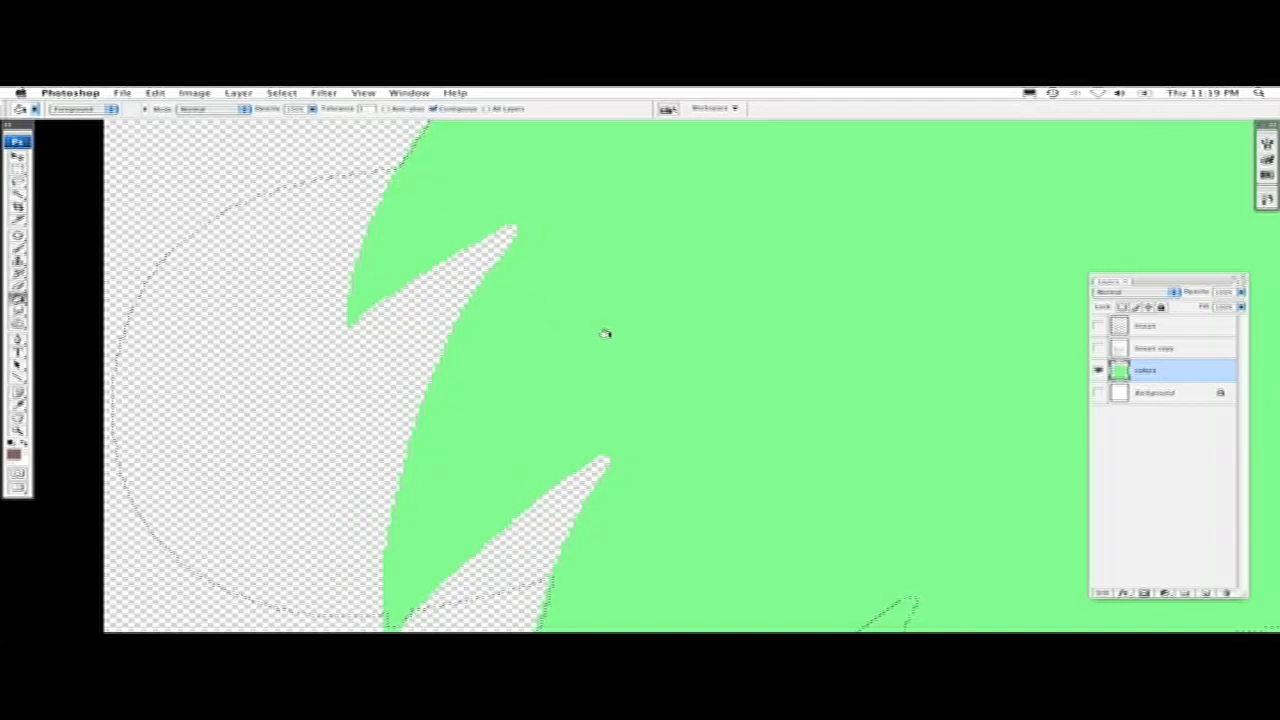
left_click(489, 466)
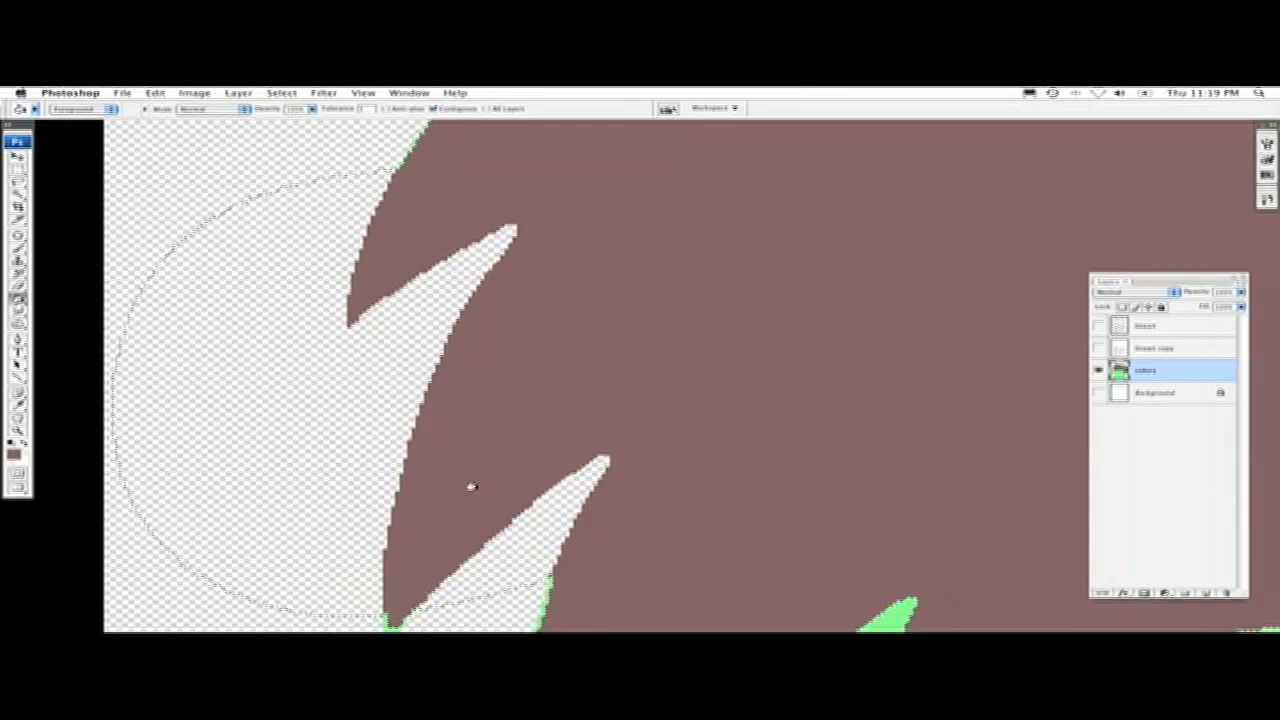
key("super+z")
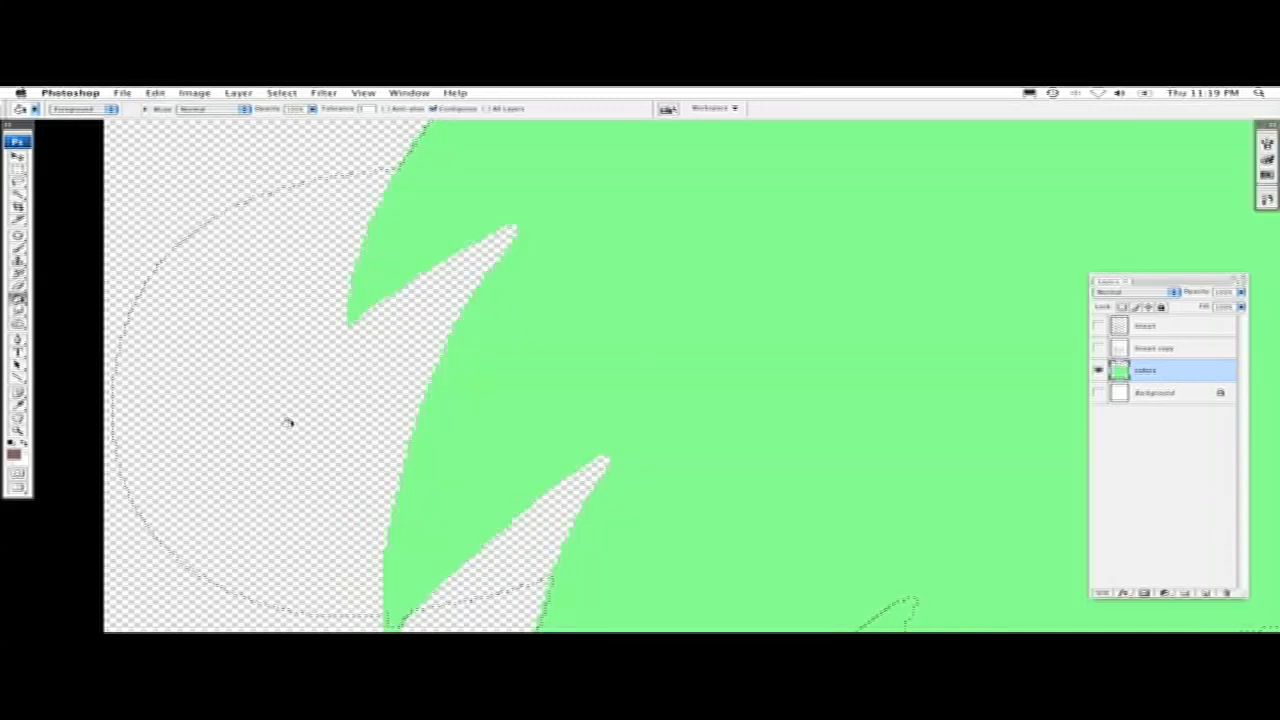
left_click(335, 558)
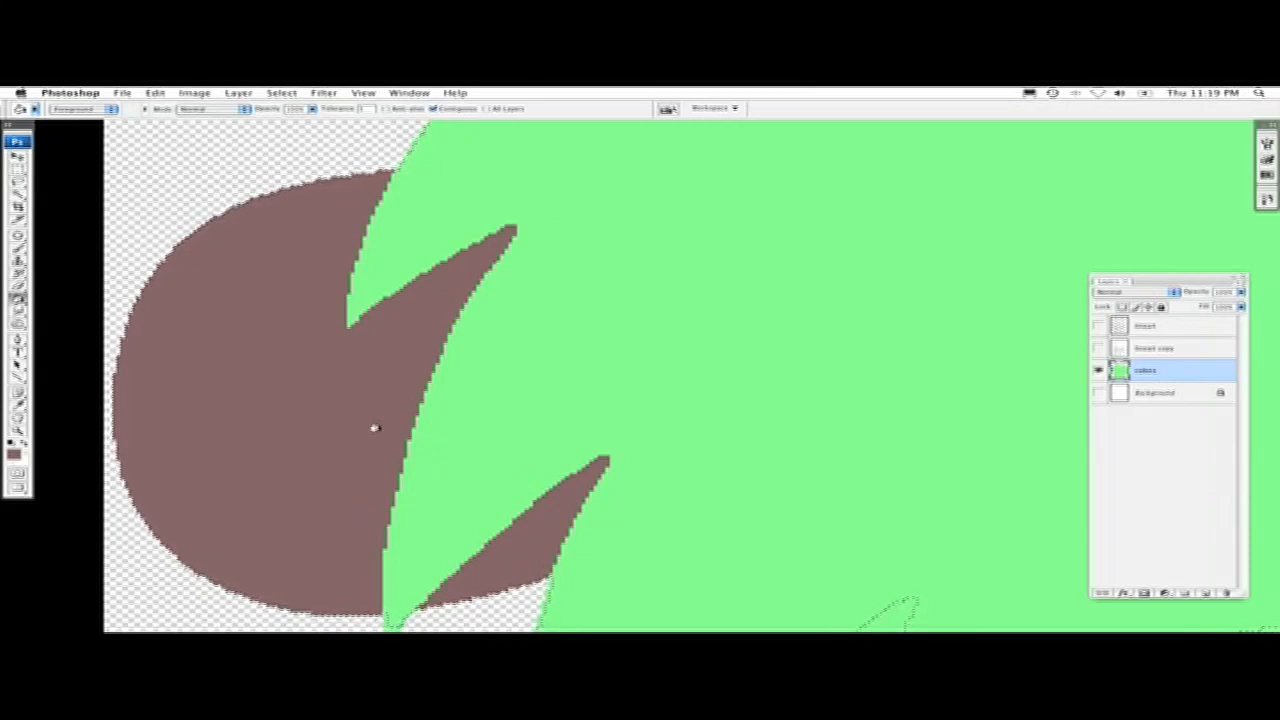
key("super+z")
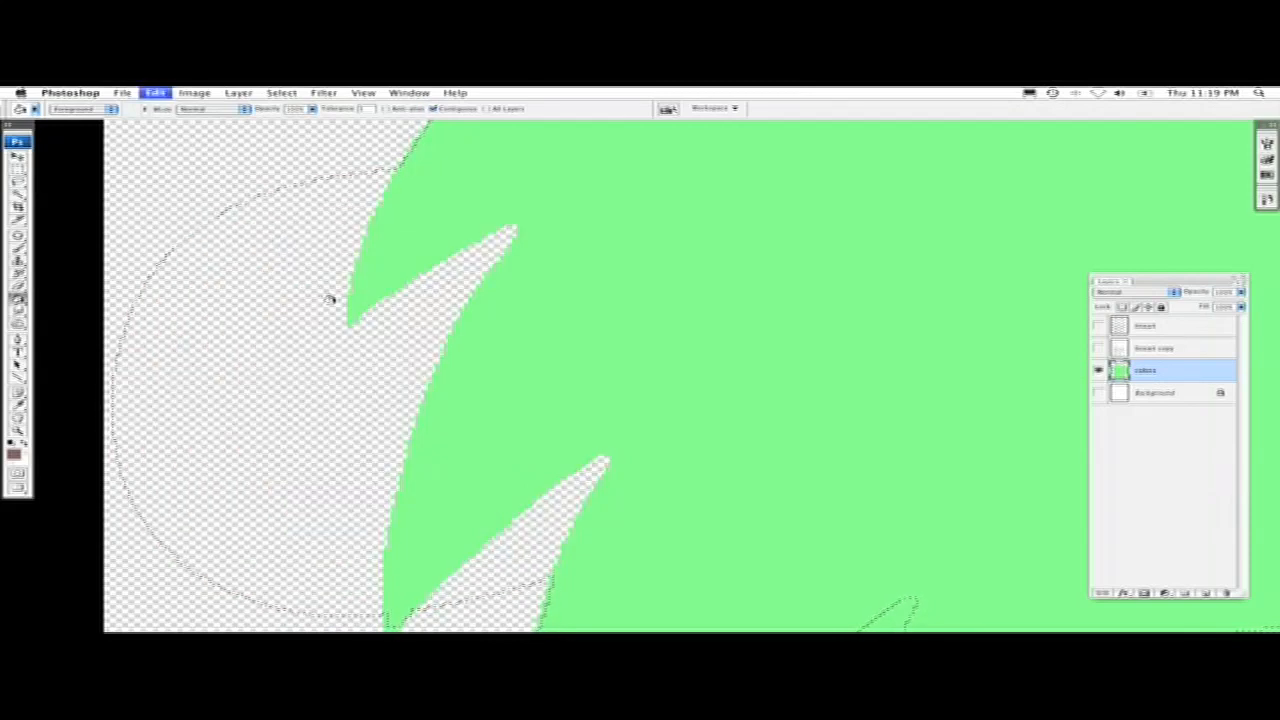
- Extend the lasso selection past the remaining outer hair spikes and show the line art copy layer again
scroll(428, 366, "up", 5)
scroll(480, 355, "left", 2)
left_click_drag(526, 346, 474, 456)
key("l")
mouse_move(520, 406)
left_mouse_down()
mouse_move(286, 389)
mouse_move(606, 409)
left_mouse_up()
left_click_drag(693, 336, 543, 519)
mouse_move(711, 377)
left_mouse_down()
mouse_move(231, 386)
mouse_move(780, 434)
left_mouse_up()
left_click(1098, 348)
- Add the outline along the top of the hair to the selection with the Lasso
mouse_move(620, 178)
left_mouse_down()
mouse_move(657, 360)
mouse_move(549, 214)
mouse_move(670, 340)
left_mouse_up()
left_click_drag(720, 361, 401, 534)
mouse_move(596, 358)
left_mouse_down()
mouse_move(326, 448)
mouse_move(700, 380)
mouse_move(270, 437)
mouse_move(757, 329)
mouse_move(819, 466)
mouse_move(386, 299)
left_mouse_up()
mouse_move(840, 430)
left_mouse_down()
mouse_move(866, 393)
mouse_move(480, 316)
left_mouse_up()
mouse_move(855, 452)
left_mouse_down()
mouse_move(782, 552)
mouse_move(855, 452)
left_mouse_up()
left_click_drag(777, 423, 472, 354)
mouse_move(840, 343)
left_mouse_down()
mouse_move(531, 269)
mouse_move(737, 291)
left_mouse_up()
left_click_drag(898, 494, 550, 391)
mouse_move(832, 438)
left_mouse_down()
mouse_move(440, 246)
mouse_move(617, 494)
left_mouse_up()
- Add the long strand lines on the right side of the hair to the selection down to its lower edge
left_click_drag(500, 575, 560, 268)
left_click_drag(556, 592, 566, 333)
left_click_drag(704, 455, 591, 320)
mouse_move(663, 257)
left_mouse_down()
mouse_move(800, 420)
mouse_move(668, 490)
left_mouse_up()
left_click_drag(576, 483, 558, 258)
mouse_move(602, 295)
left_mouse_down()
mouse_move(777, 300)
mouse_move(596, 443)
left_mouse_up()
mouse_move(654, 537)
left_mouse_down()
mouse_move(741, 385)
mouse_move(737, 357)
mouse_move(700, 440)
left_mouse_up()
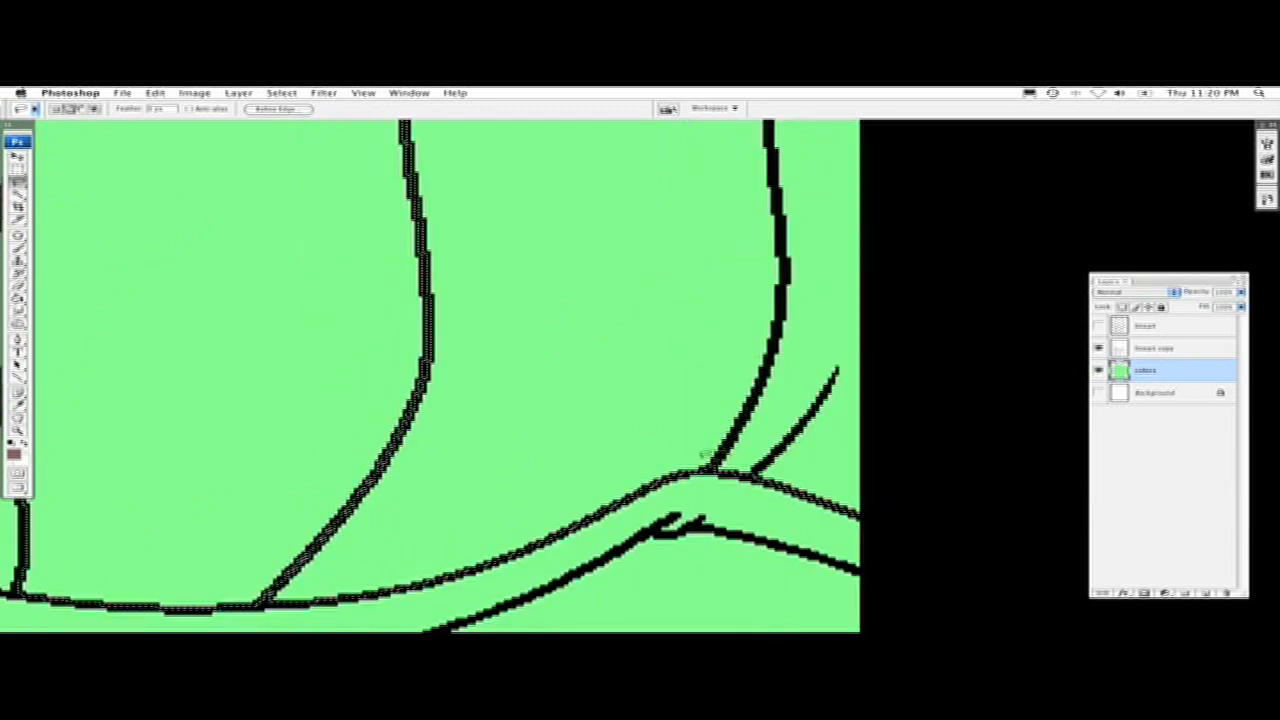
- Lasso the short strand line beside the right-hand eye into the hair selection
left_click_drag(337, 382, 483, 446)
mouse_move(462, 357)
left_mouse_down()
mouse_move(654, 469)
mouse_move(460, 360)
left_mouse_up()
left_click_drag(391, 330, 404, 543)
mouse_move(634, 440)
left_mouse_down()
mouse_move(600, 469)
mouse_move(380, 434)
left_mouse_up()
left_click_drag(452, 487, 407, 532)
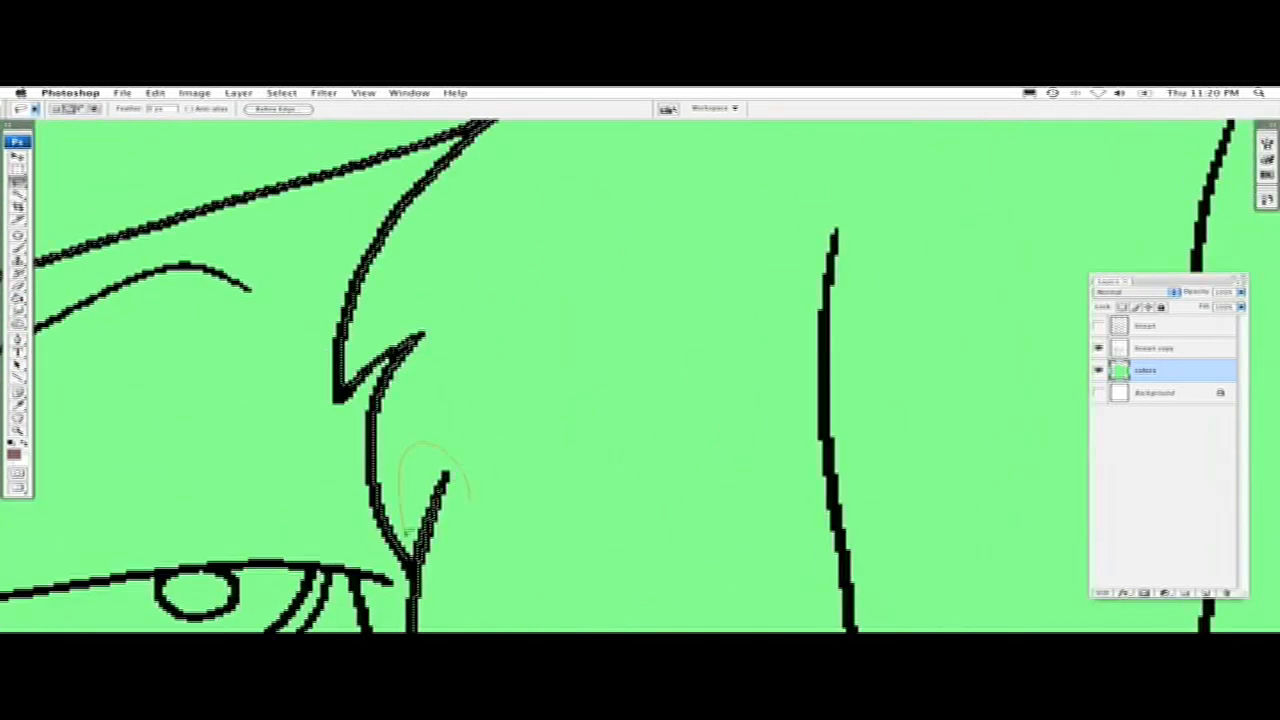
left_click_drag(443, 582, 485, 476)
left_click_drag(437, 434, 461, 409)
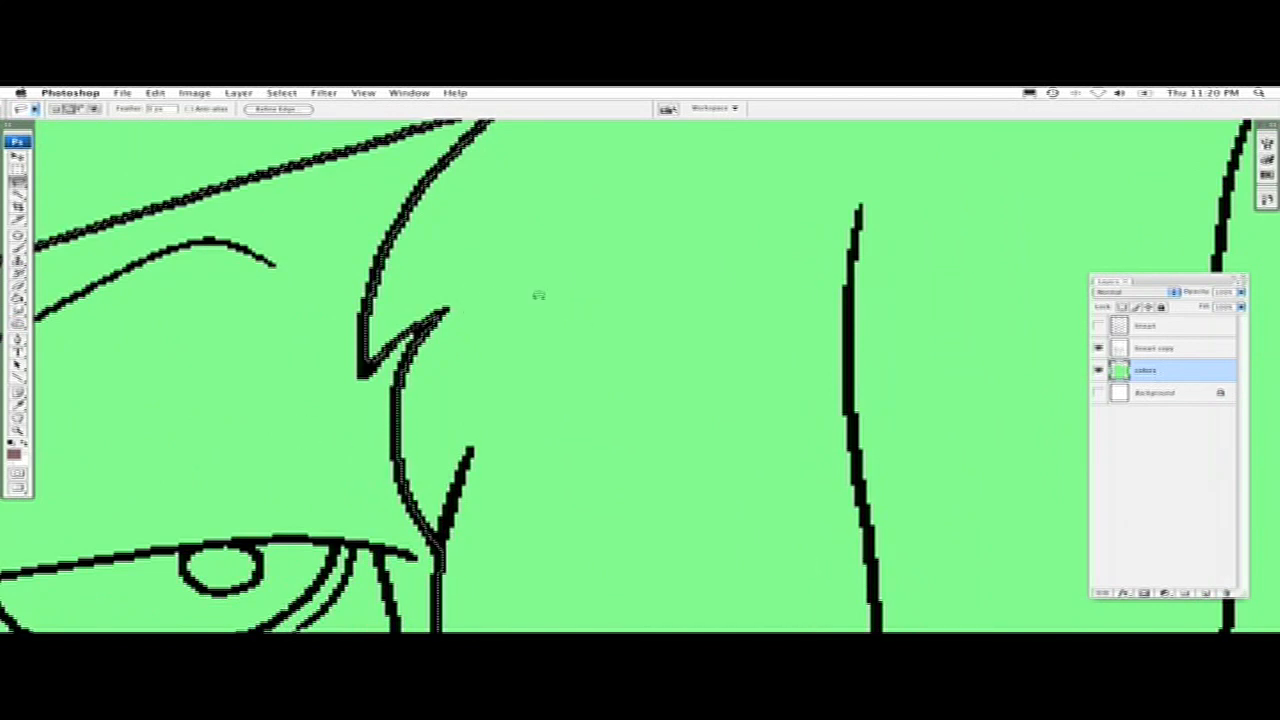
- Add the pointed strand lines of the fringe above the eyes to the selection with the Lasso
left_click_drag(545, 295, 397, 253)
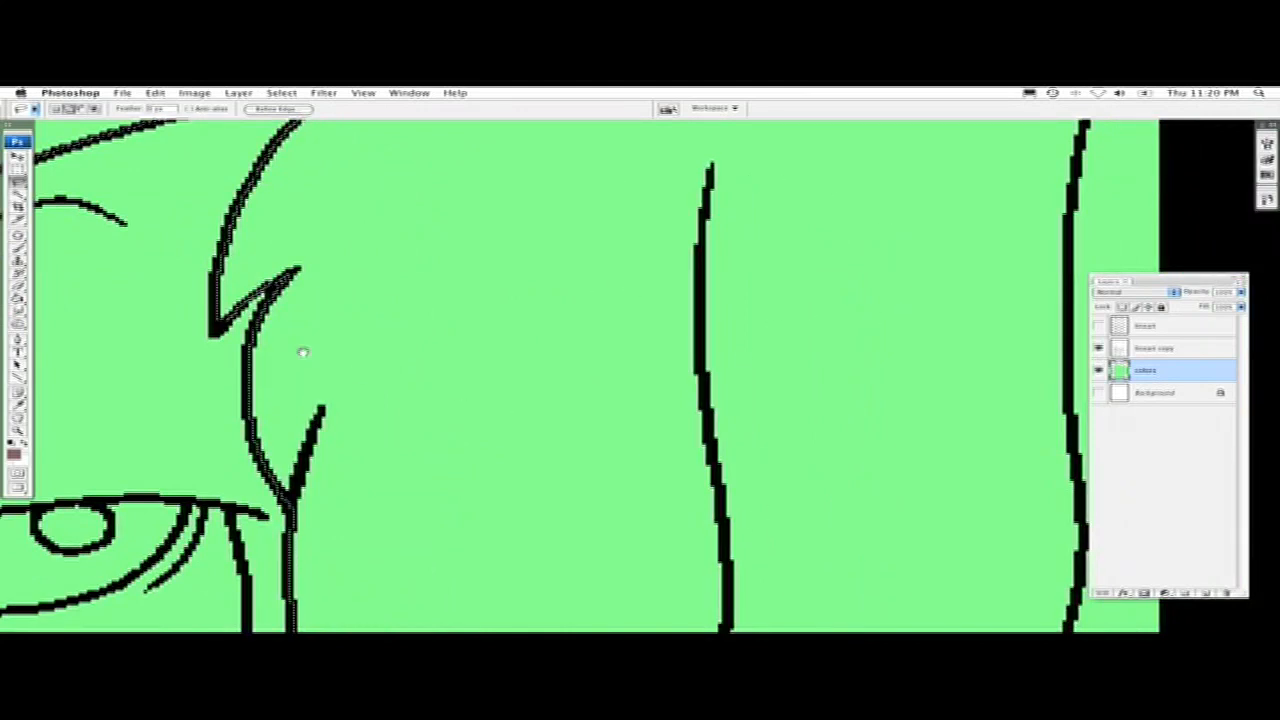
left_click_drag(300, 354, 533, 443)
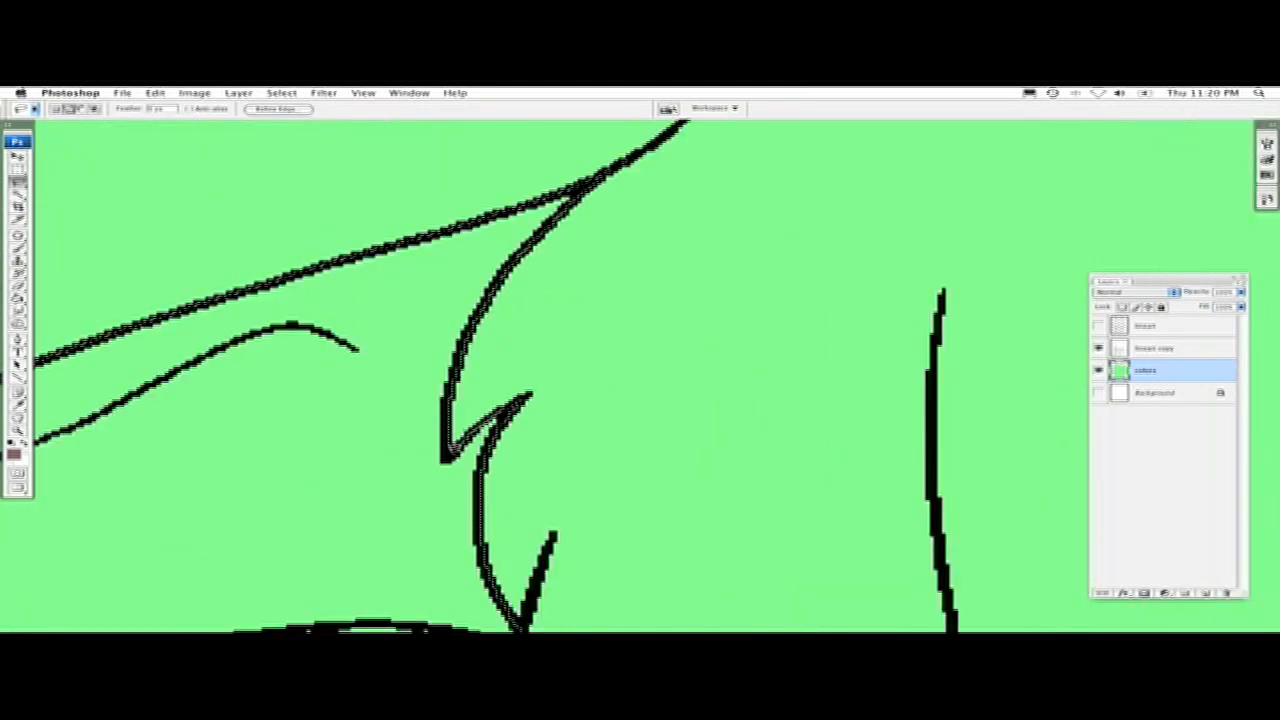
left_click_drag(481, 362, 669, 484)
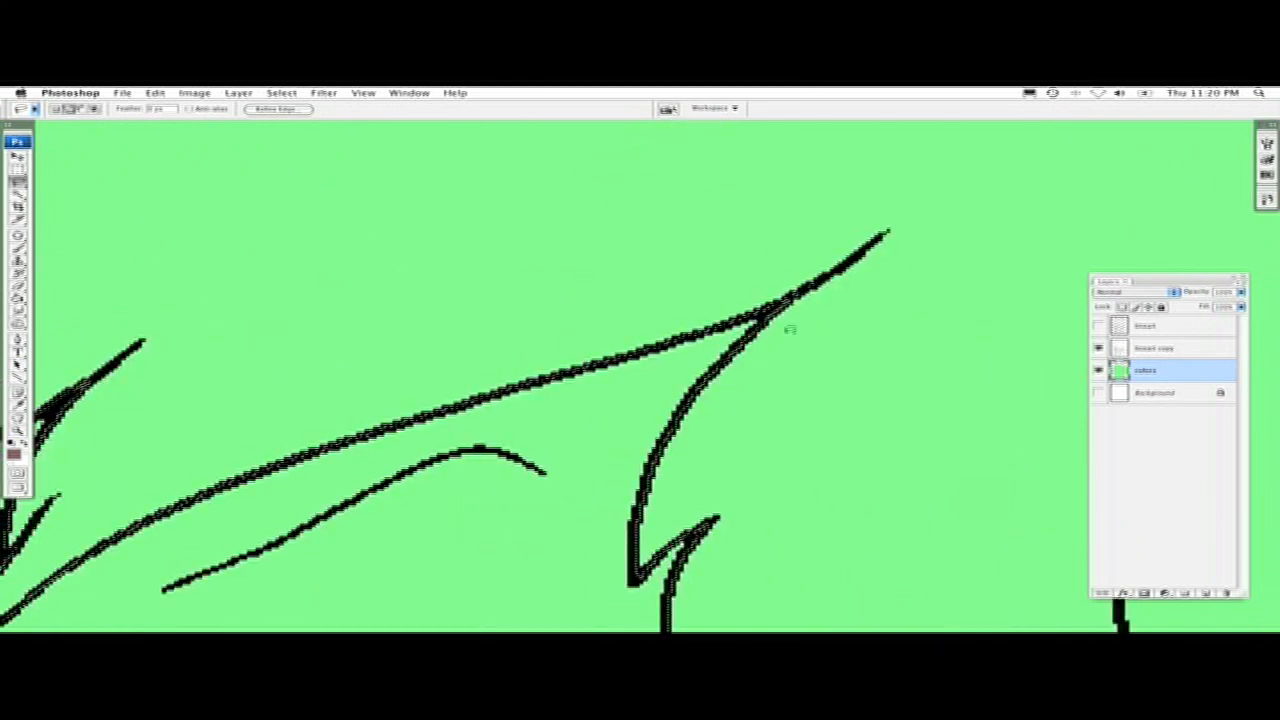
left_click_drag(260, 397, 580, 334)
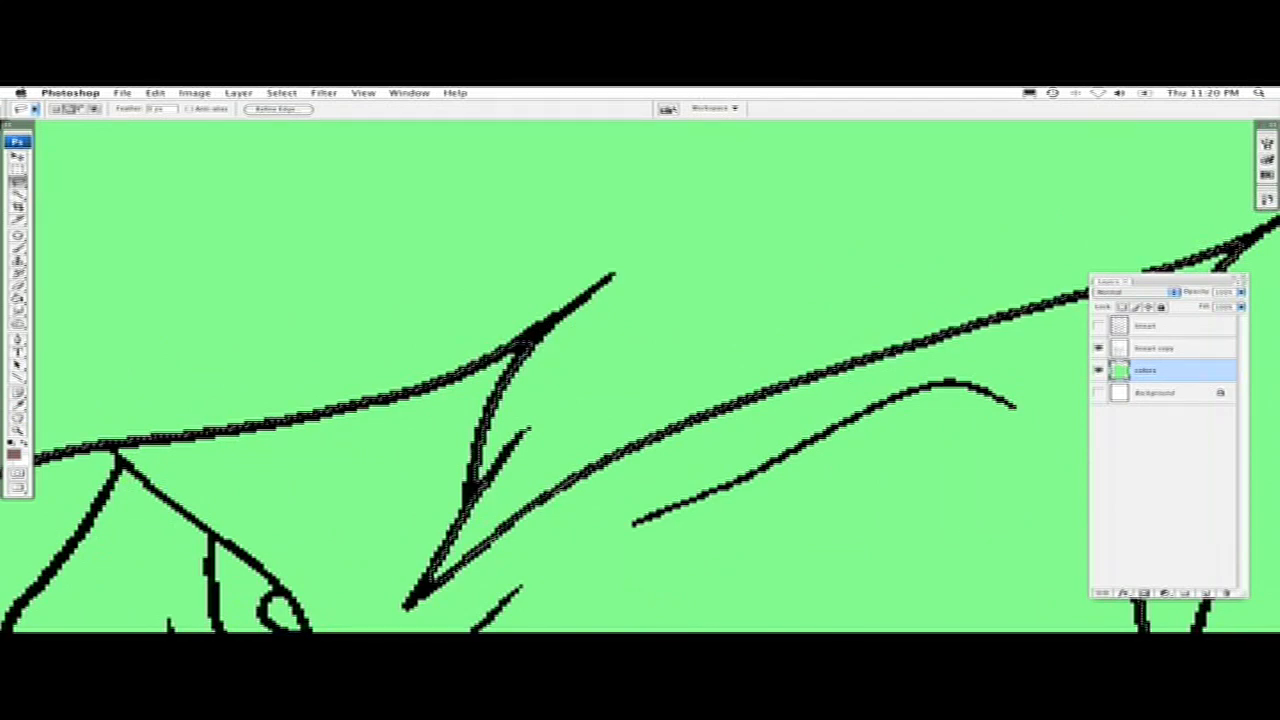
left_click_drag(426, 556, 497, 374)
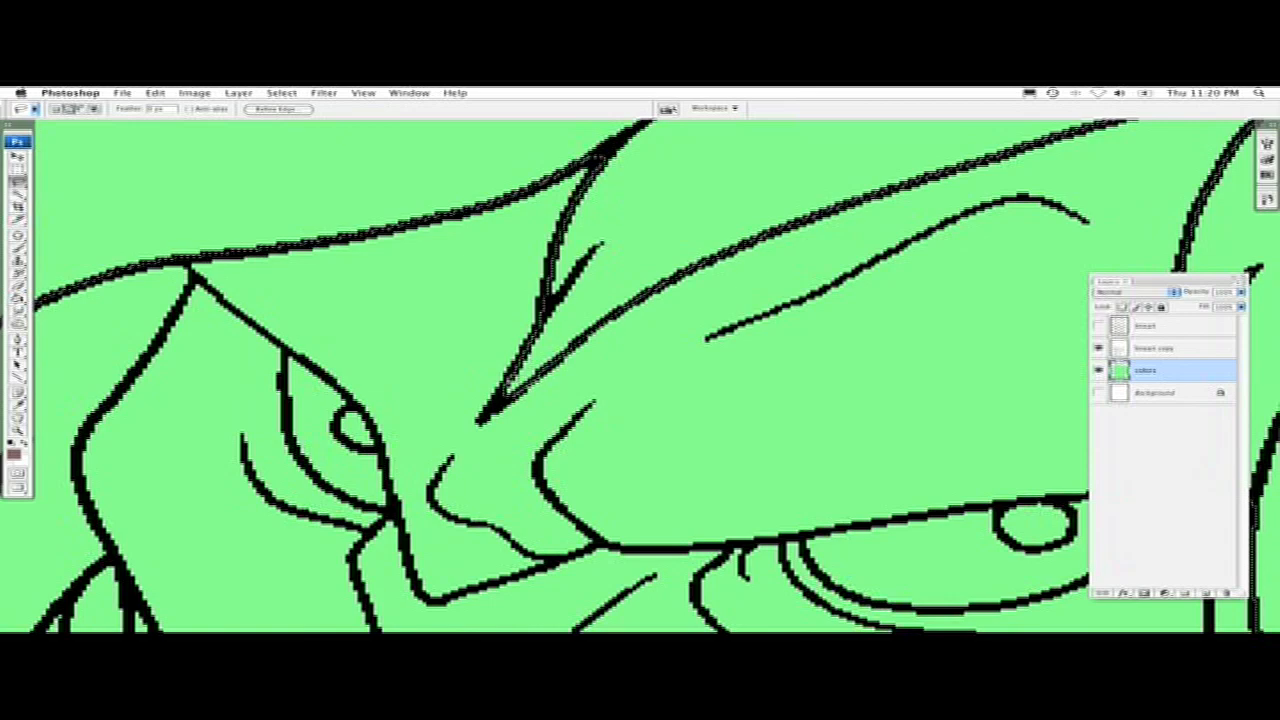
left_click_drag(365, 325, 422, 409)
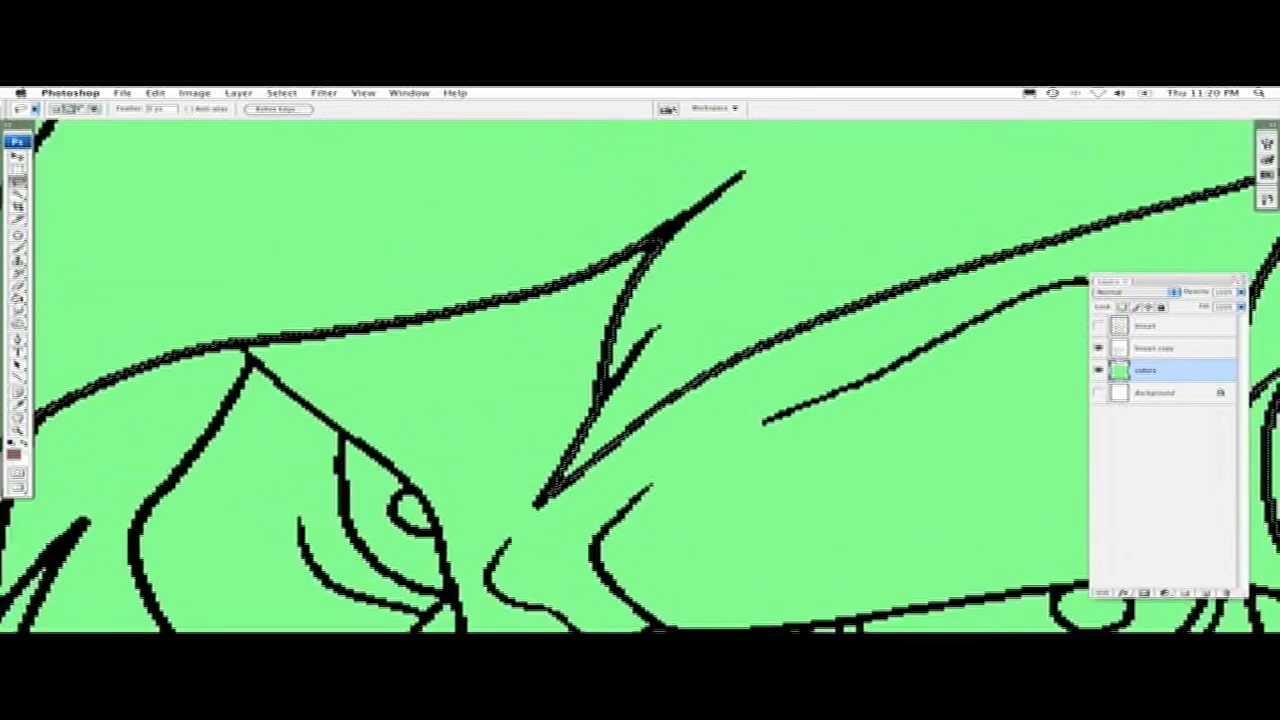
left_click_drag(45, 387, 510, 347)
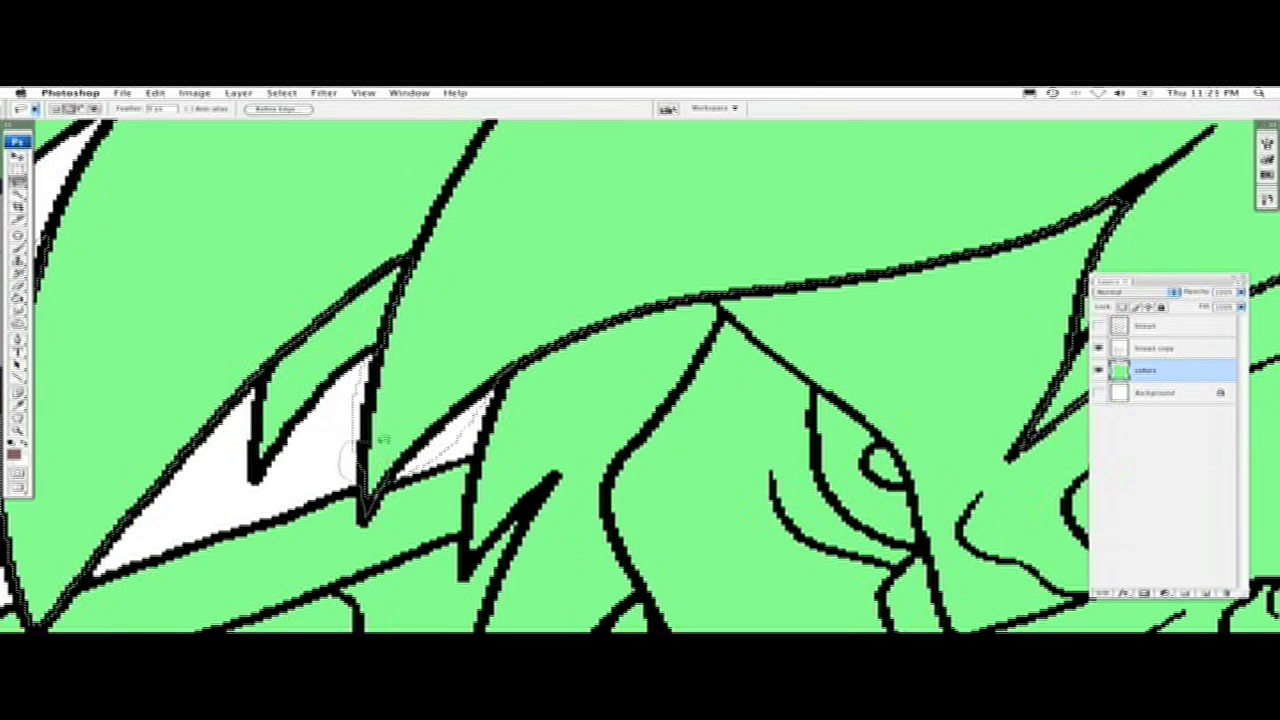
- Lasso the spikes above the ear and the tip of the long left spike so the selection covers their outlines
left_click_drag(354, 398, 550, 418)
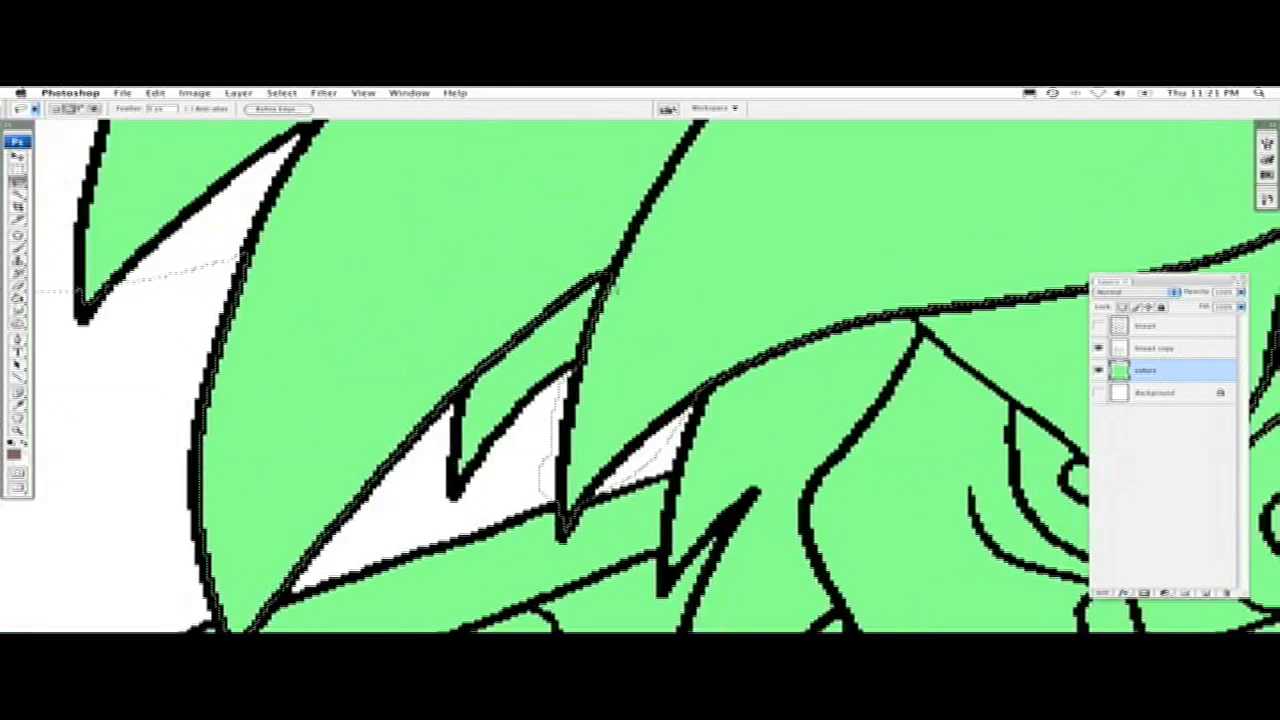
left_click_drag(330, 443, 397, 348)
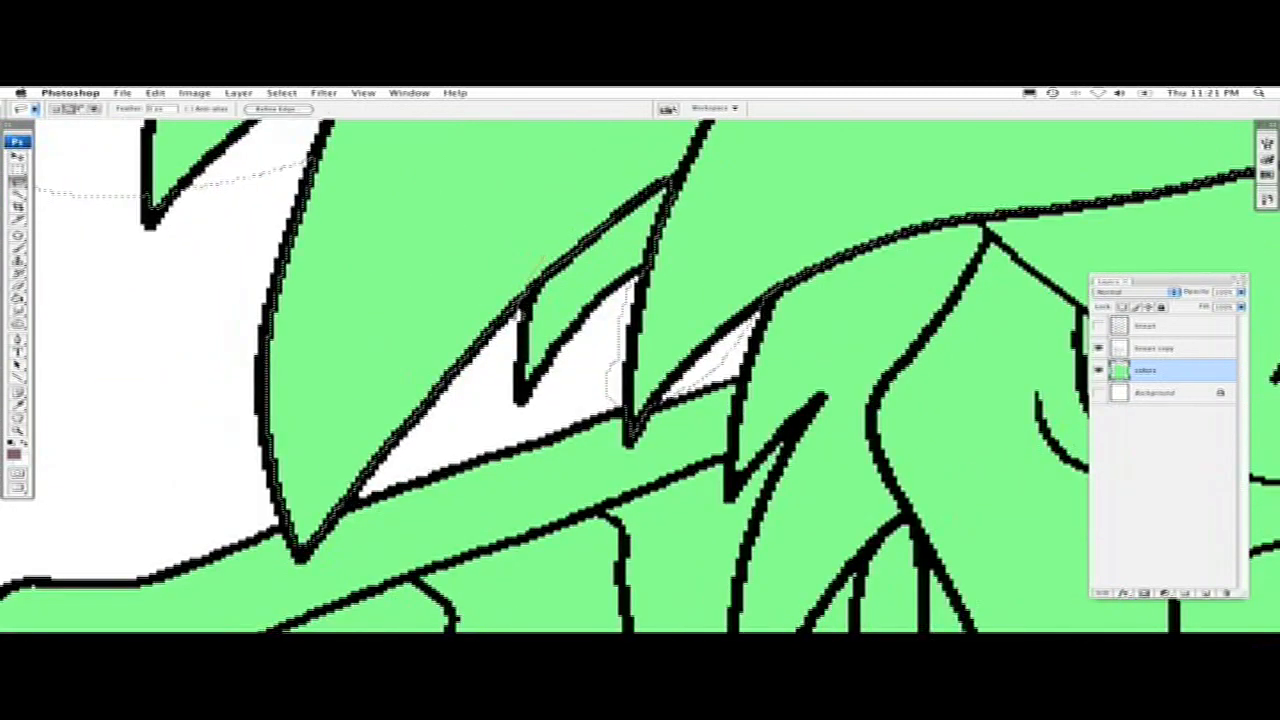
left_click_drag(380, 313, 400, 290)
left_click_drag(314, 253, 376, 323)
mouse_move(440, 251)
left_mouse_down()
mouse_move(189, 477)
mouse_move(416, 362)
left_mouse_up()
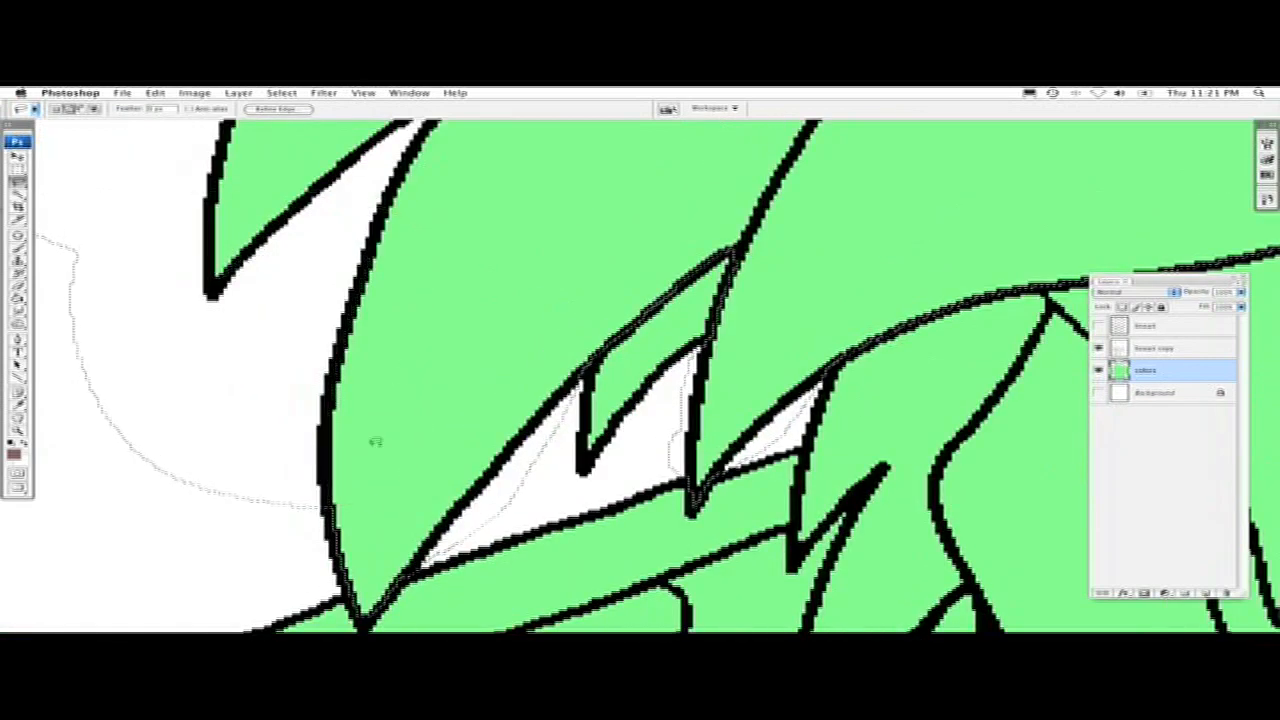
left_click_drag(375, 441, 434, 389)
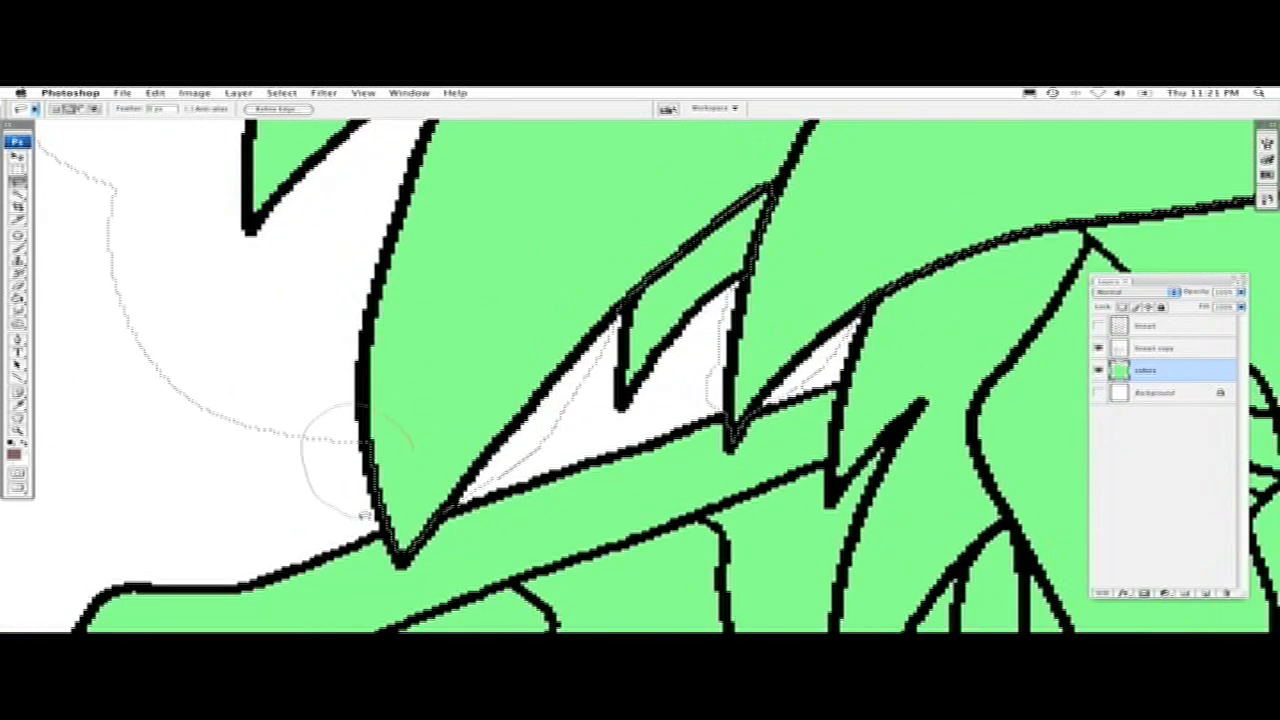
left_click_drag(408, 502, 414, 462)
left_click_drag(419, 489, 430, 407)
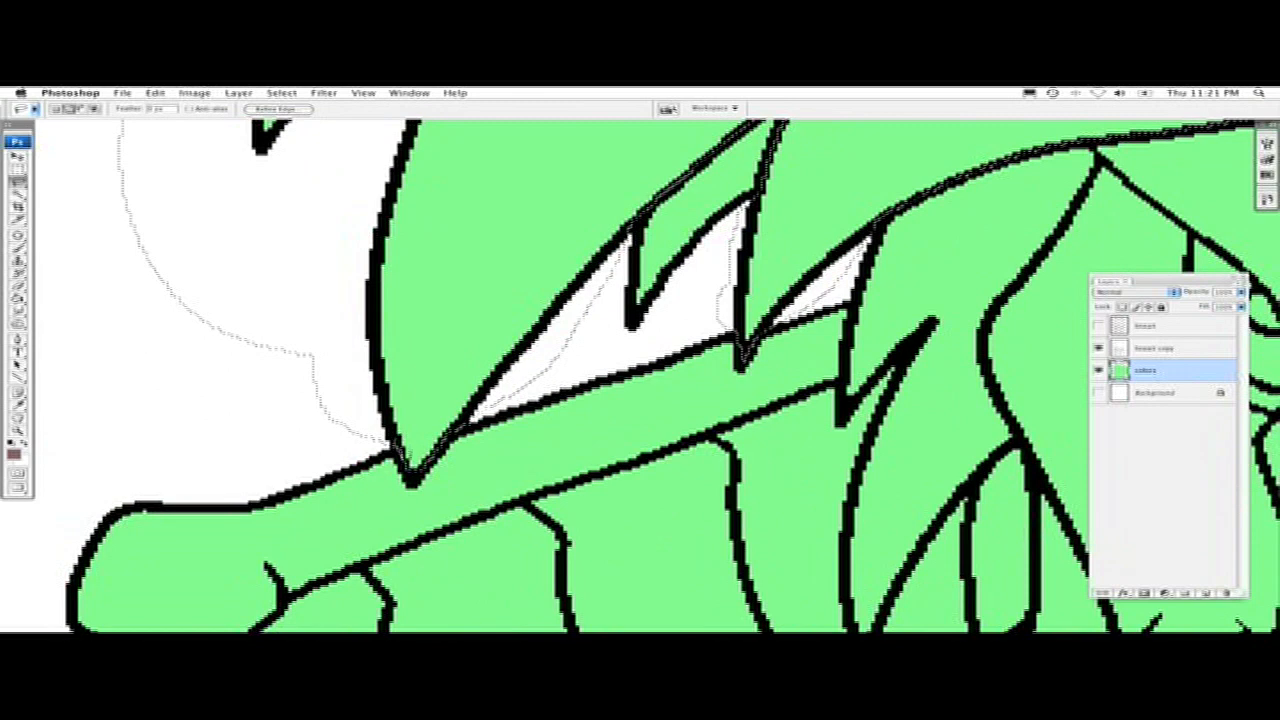
- Add the missed strand line at the lower right of the hair to the selection with the Lasso
key("super+minus")
key("super+minus")
key("super+minus")
key("super+minus")
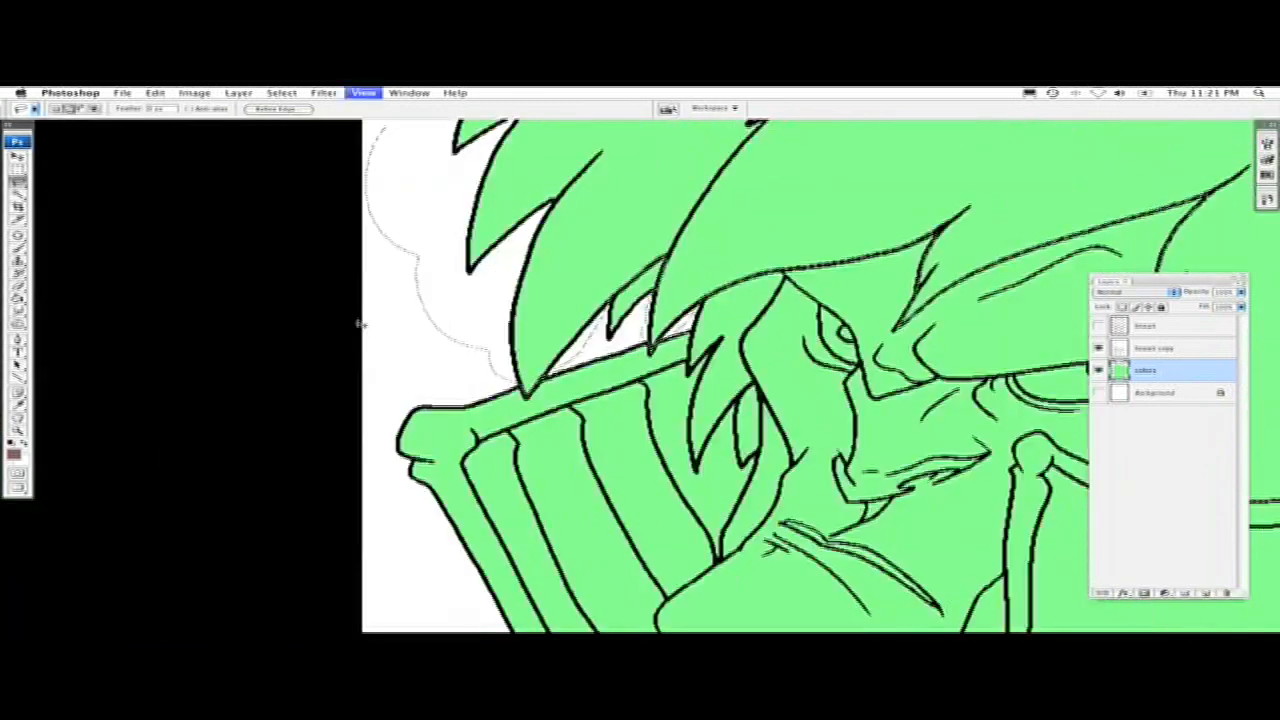
key("super+minus")
left_click_drag(591, 466, 252, 518)
key("z")
left_click_drag(682, 387, 786, 511)
key("l")
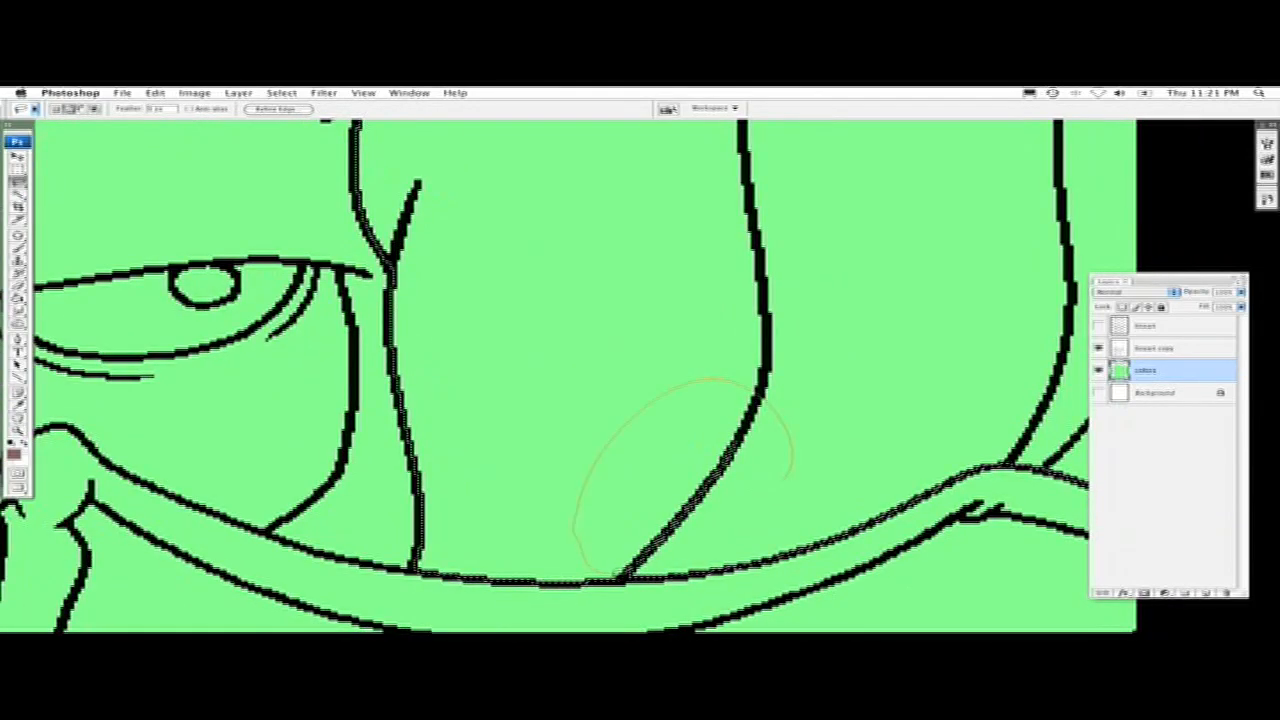
left_click_drag(670, 562, 750, 505)
left_click_drag(526, 523, 603, 489)
left_click_drag(523, 363, 586, 523)
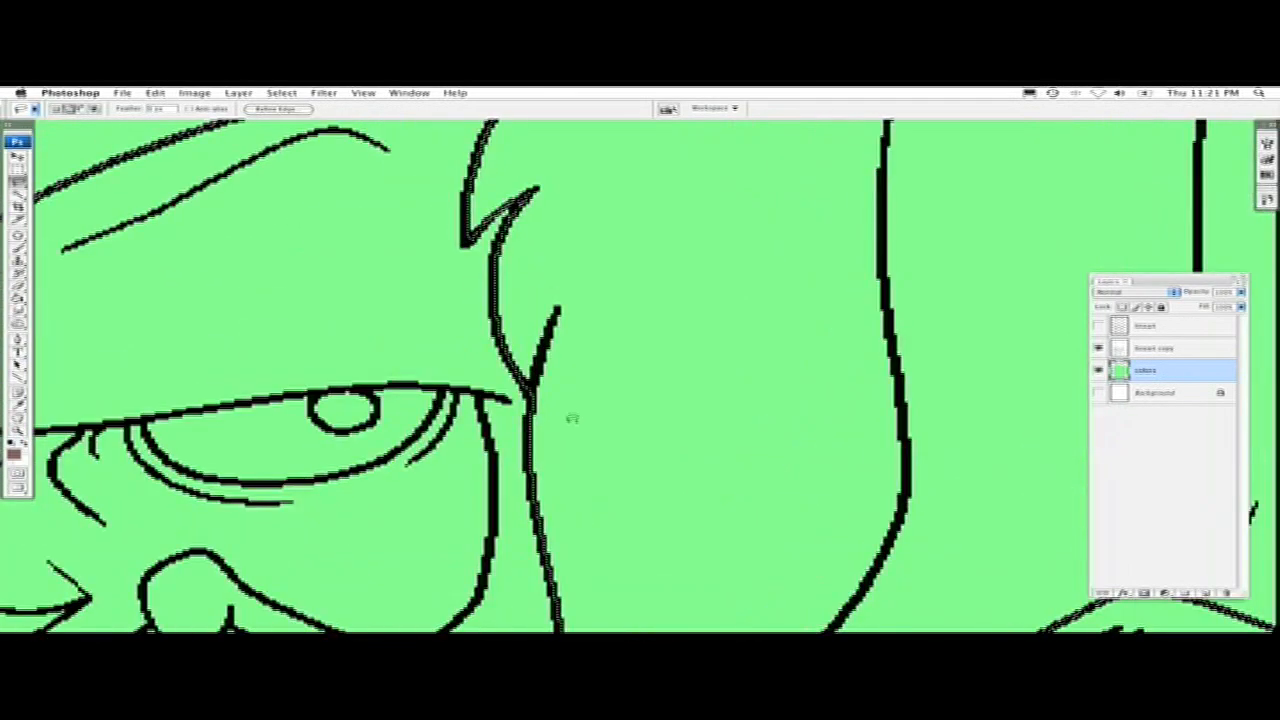
- Examine the fringe, left spikes and top of the hair for lines still outside the selection
left_click_drag(532, 317, 592, 520)
left_click_drag(403, 189, 600, 426)
mouse_move(346, 334)
left_mouse_down()
mouse_move(586, 343)
mouse_move(700, 300)
left_mouse_up()
left_click_drag(205, 446, 578, 221)
left_click_drag(242, 326, 566, 244)
mouse_move(350, 125)
left_mouse_down()
mouse_move(611, 337)
mouse_move(520, 560)
left_mouse_up()
mouse_move(709, 220)
left_mouse_down()
mouse_move(606, 451)
mouse_move(430, 602)
left_mouse_up()
mouse_move(772, 243)
left_mouse_down()
mouse_move(634, 343)
mouse_move(250, 180)
left_mouse_up()
mouse_move(1045, 506)
left_mouse_down()
mouse_move(611, 429)
mouse_move(453, 309)
left_mouse_up()
key("super+minus")
key("super+minus")
left_click_drag(249, 414, 683, 279)
- Try filling the completed hair selection with the reddish brown using the Paint Bucket, and undo the fill
key("g")
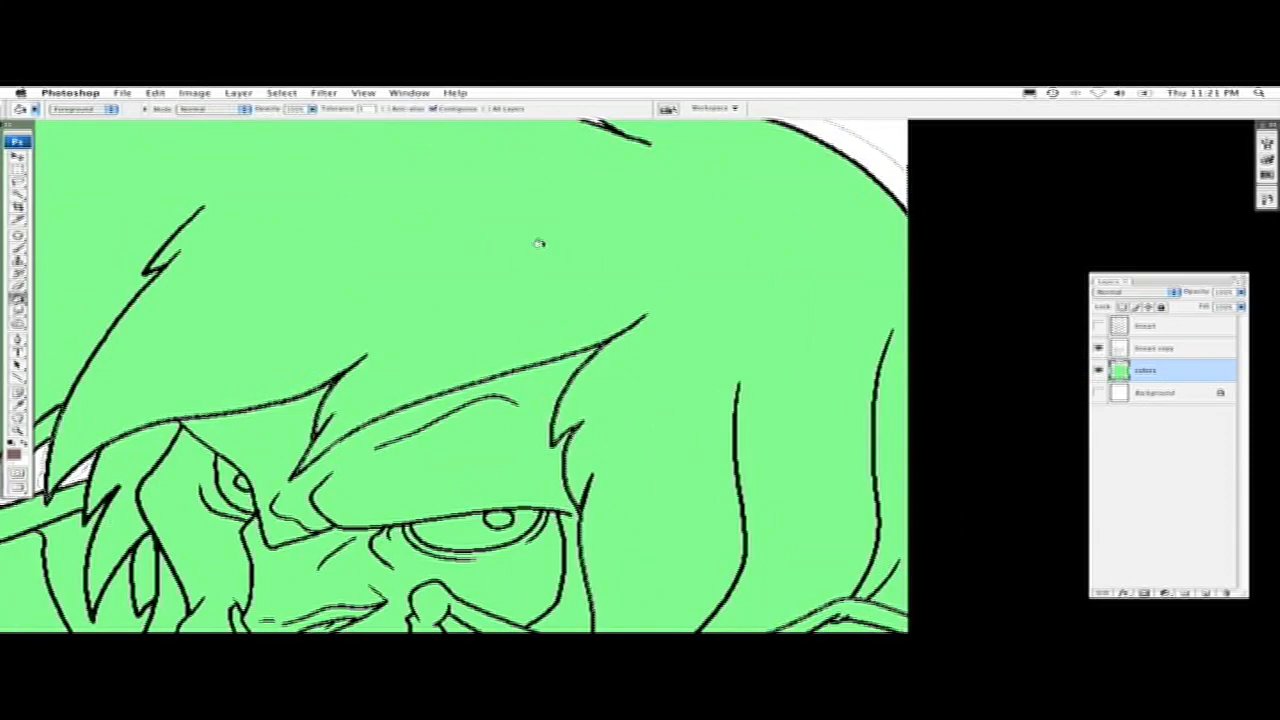
left_click_drag(414, 251, 587, 283)
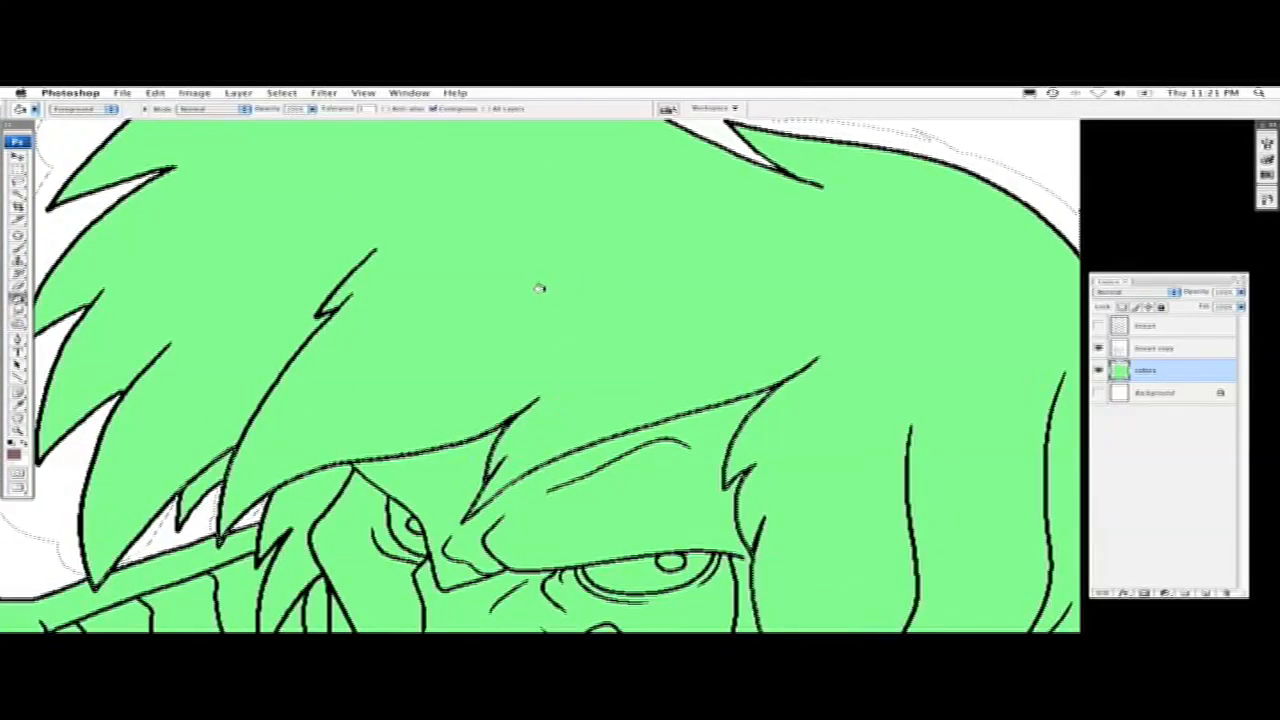
left_click(538, 387)
left_click_drag(618, 320, 587, 254)
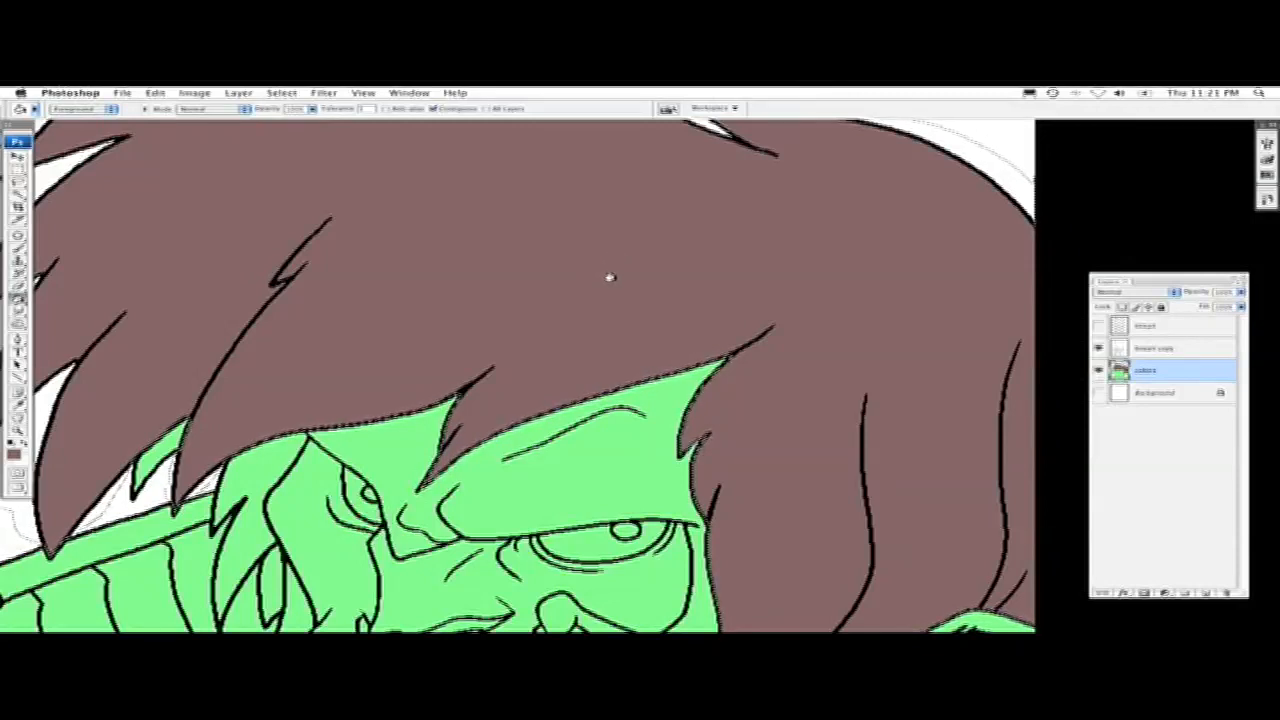
key("super+z")
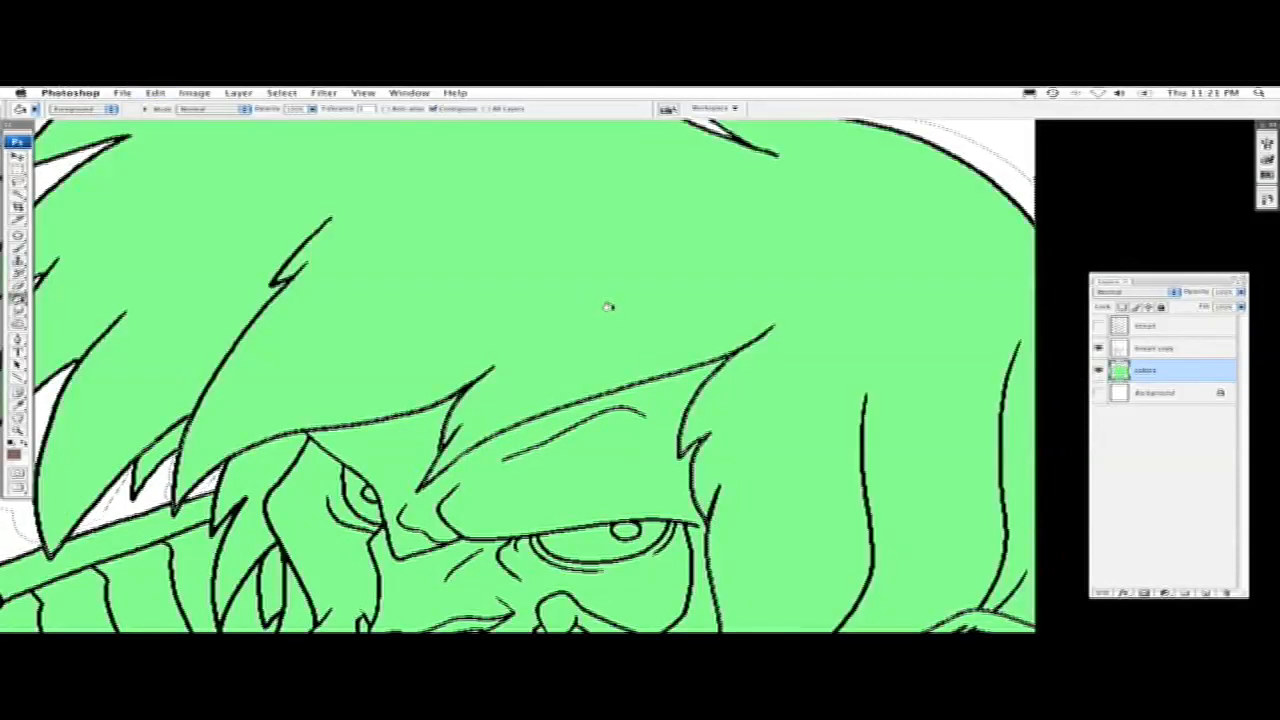
- Try filling the hair selection with the Paint Bucket at a reduced opacity, and undo the fill
left_click(313, 110)
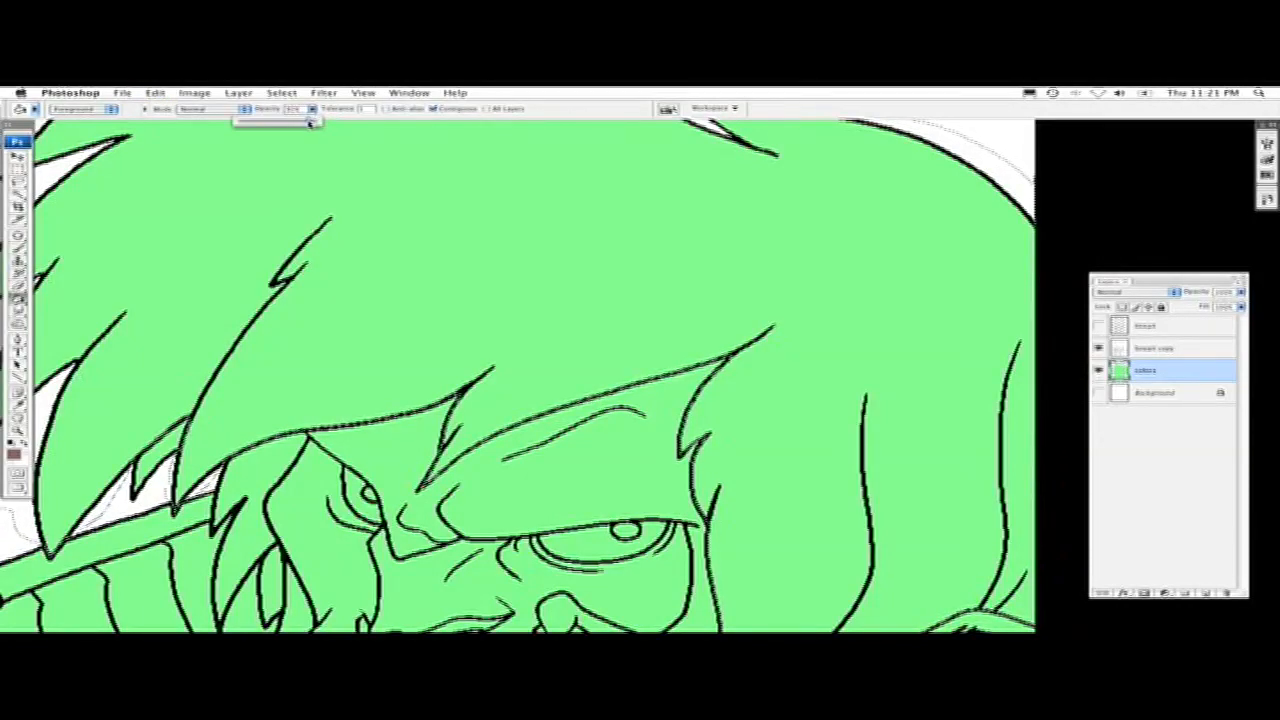
left_click(440, 236)
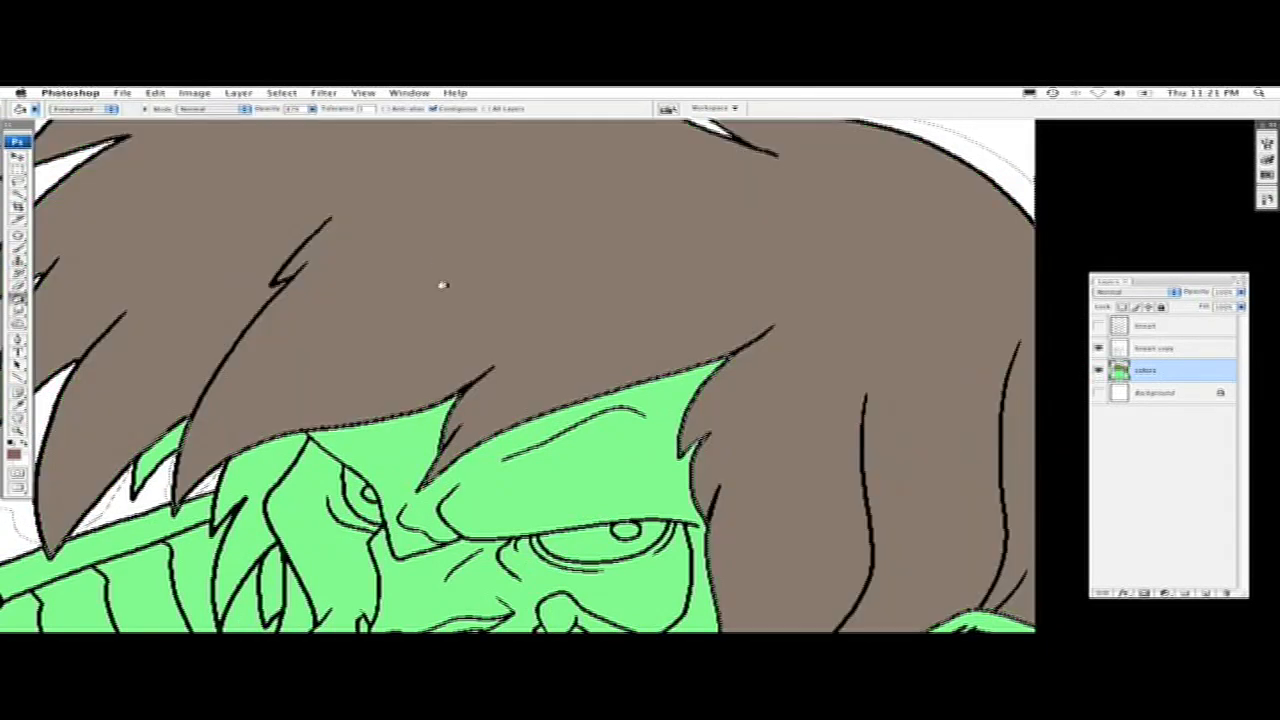
left_click_drag(394, 211, 523, 261)
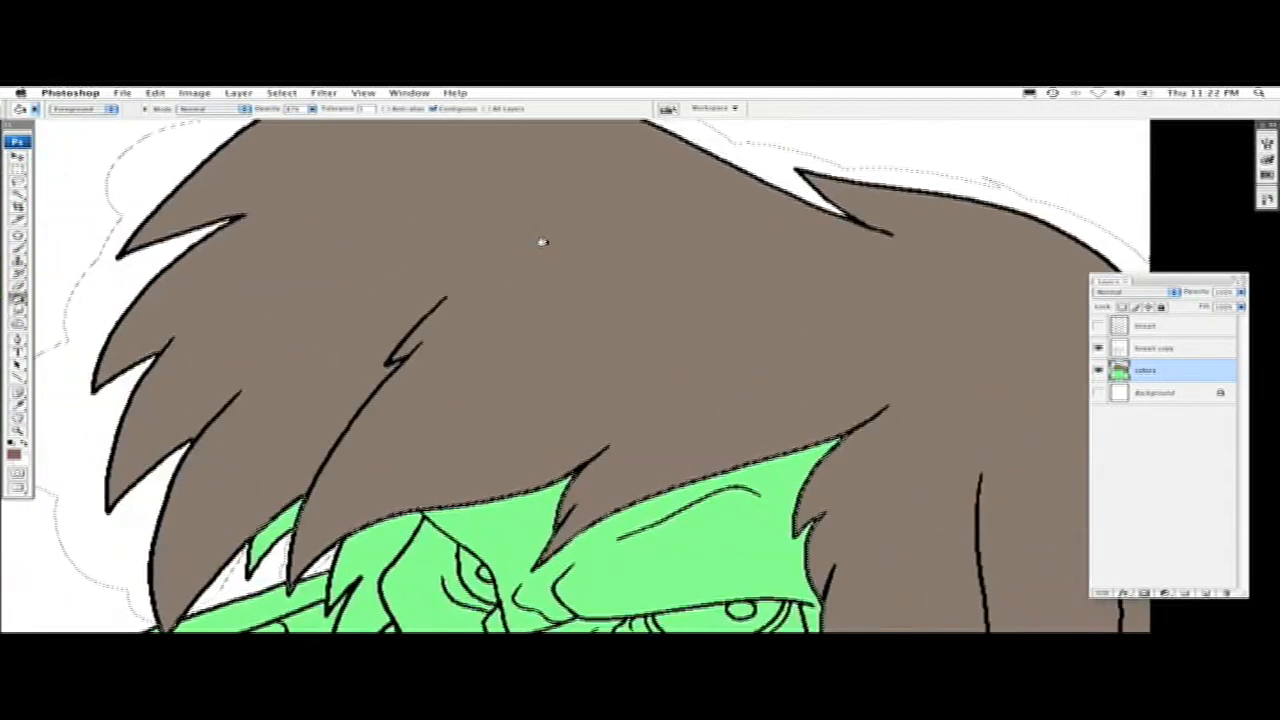
scroll(670, 450, "down", 5)
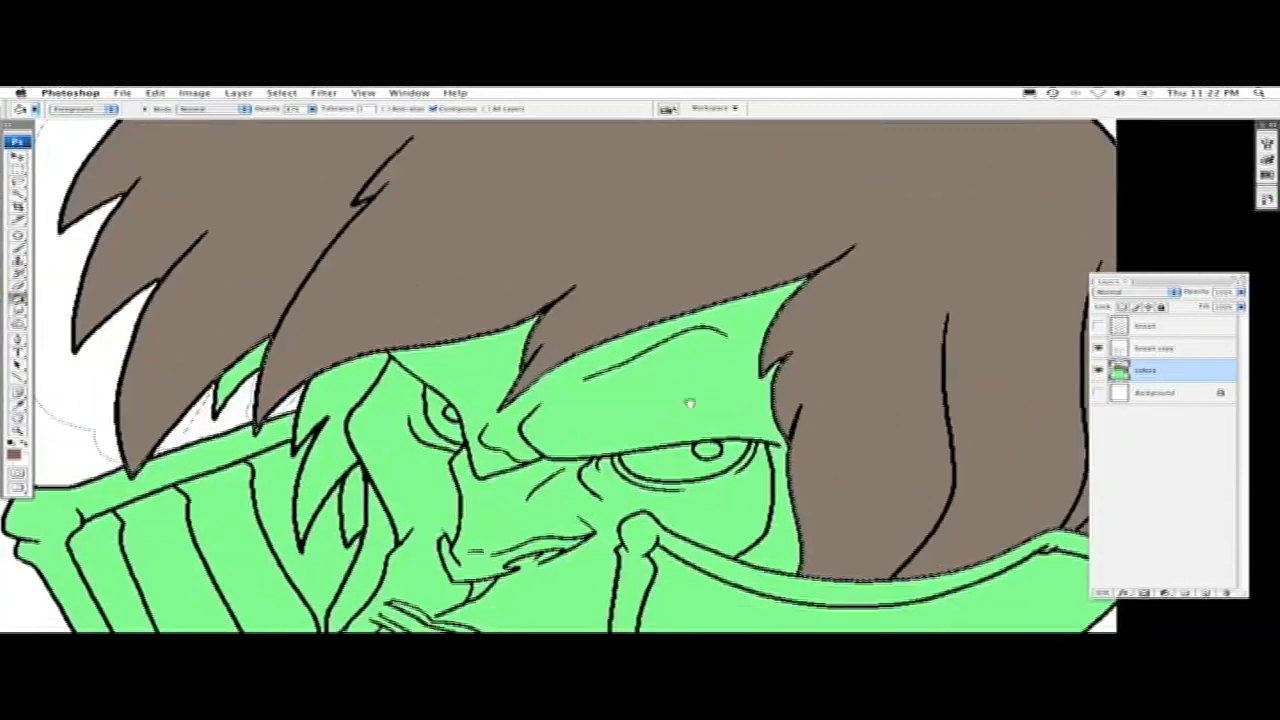
scroll(517, 255, "down", 1)
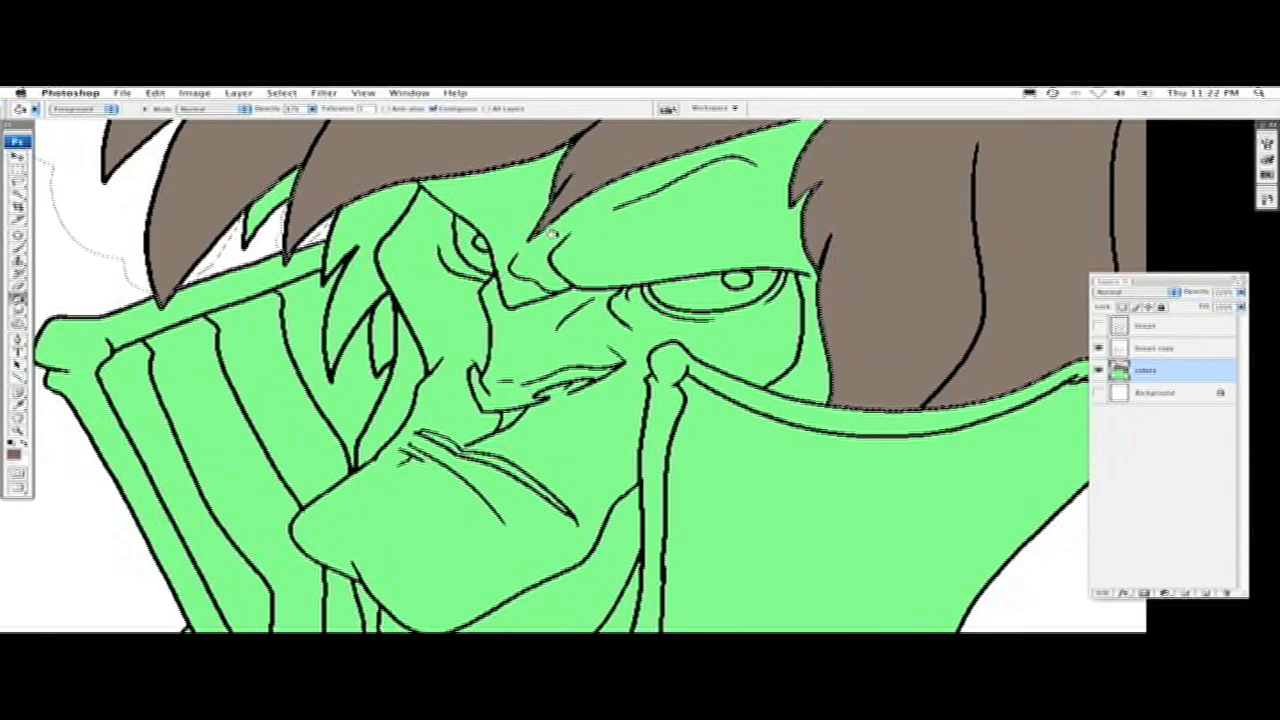
left_click_drag(420, 300, 503, 508)
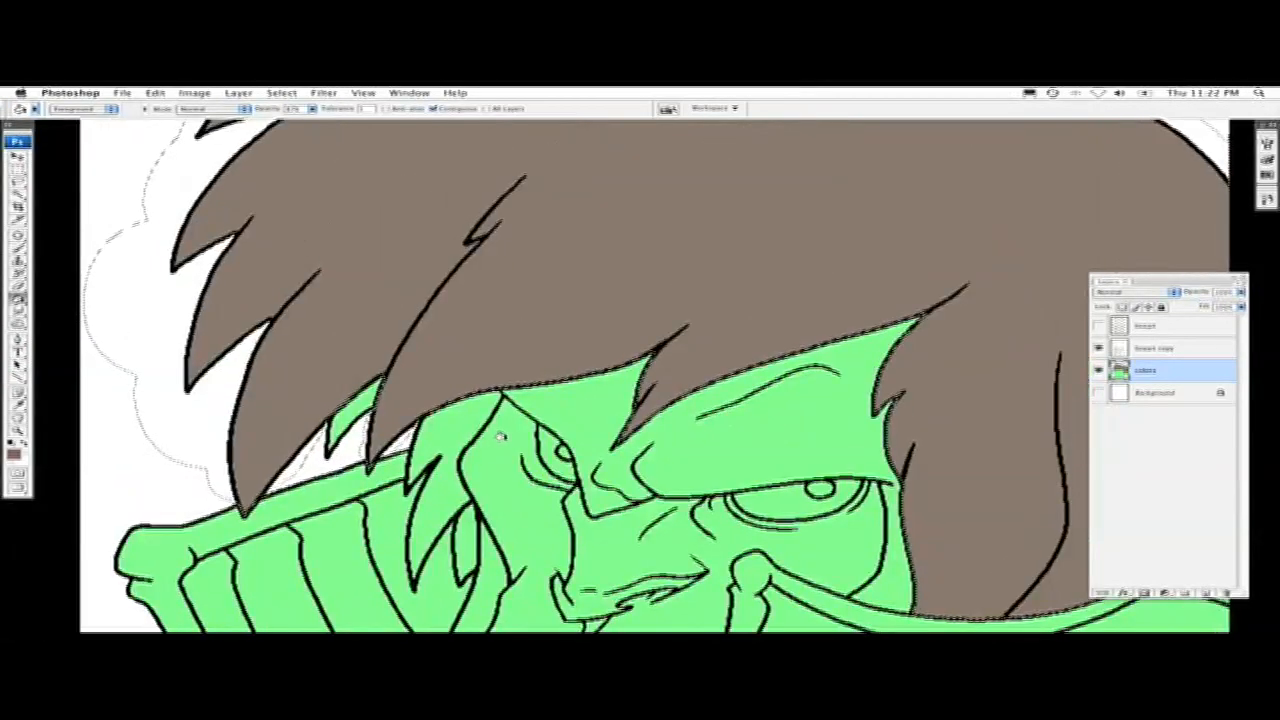
key("super+z")
- Fill the hair selection with the reddish brown at 100% Paint Bucket opacity, and deselect
left_click_drag(312, 109, 549, 117)
left_click(597, 237)
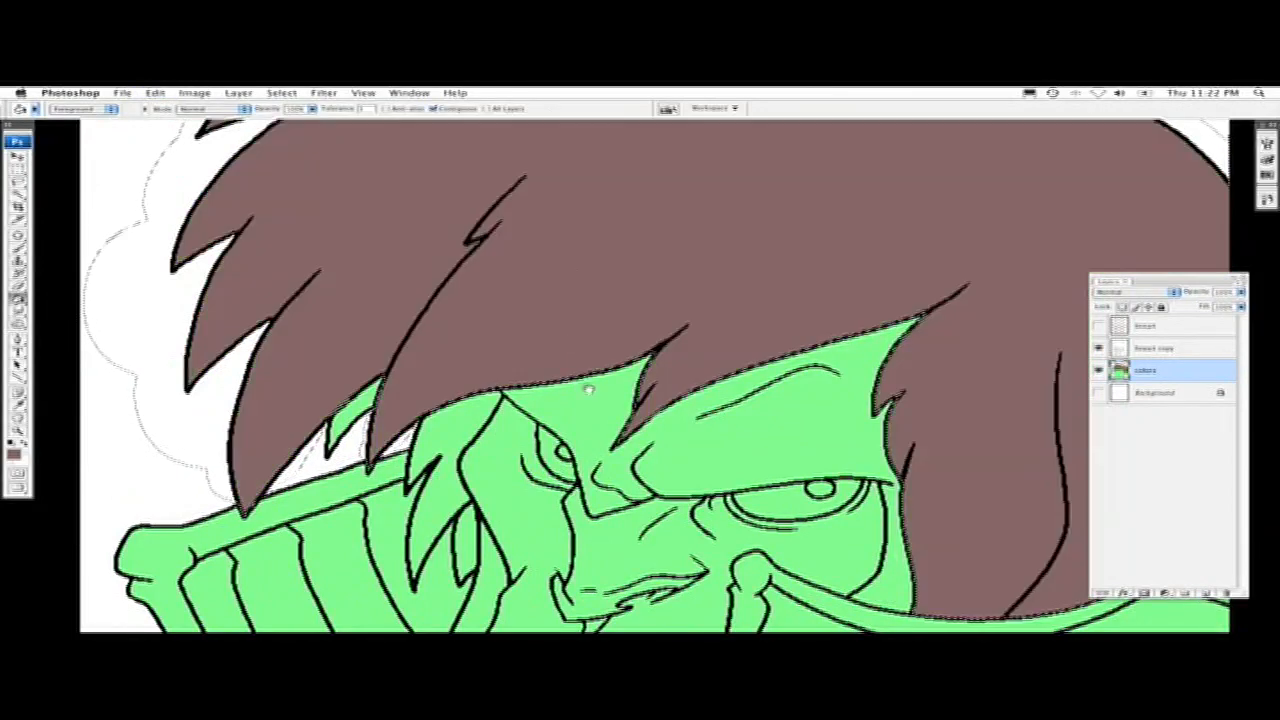
scroll(586, 266, "right", 3)
scroll(586, 266, "down", 2)
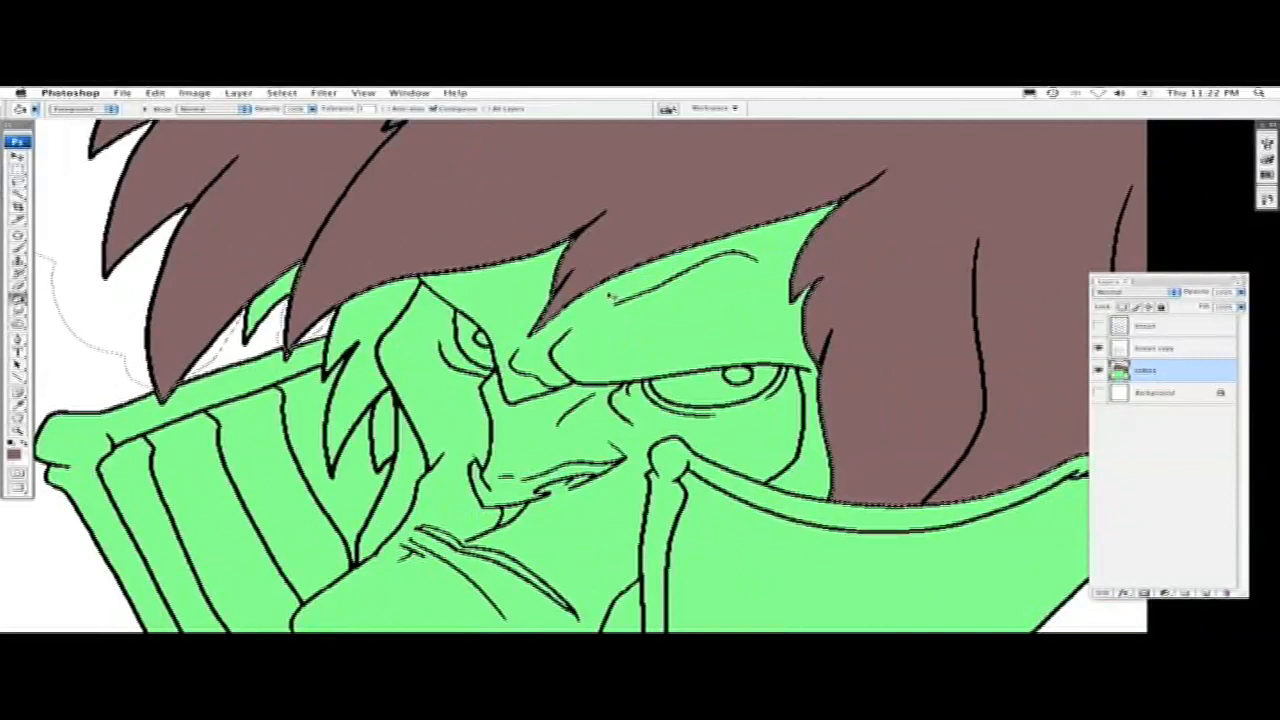
key("ctrl+d")
- Check the hair's flat colour edges with the line art hidden, and show the line art again
mouse_move(420, 322)
left_mouse_down()
mouse_move(658, 325)
mouse_move(551, 371)
mouse_move(486, 380)
left_mouse_up()
left_click(1098, 349)
left_click_drag(617, 268, 559, 436)
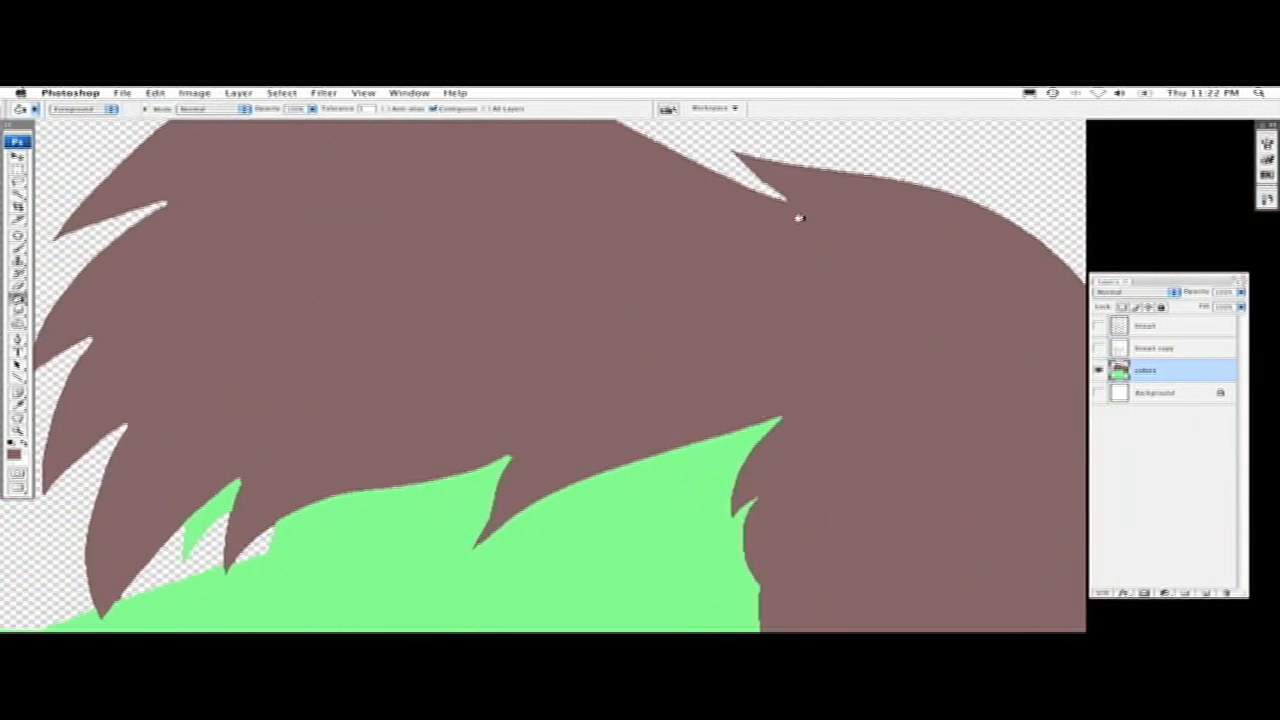
mouse_move(193, 403)
left_mouse_down()
mouse_move(523, 383)
mouse_move(554, 523)
mouse_move(344, 387)
mouse_move(417, 317)
mouse_move(531, 271)
mouse_move(932, 393)
left_mouse_up()
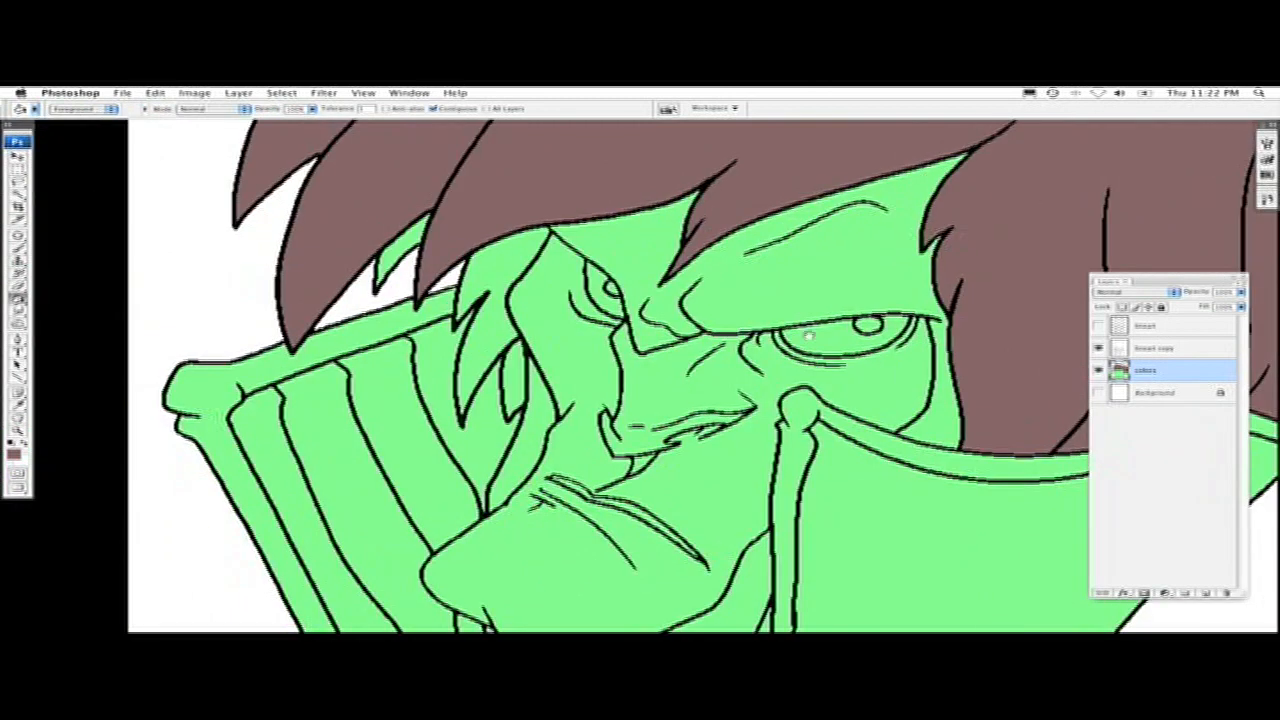
- Select the shaded hair strands beneath the fringe with the Magic Wand on the line art copy layer, and expand the selection
left_click(1140, 348)
key("w")
left_click(400, 262)
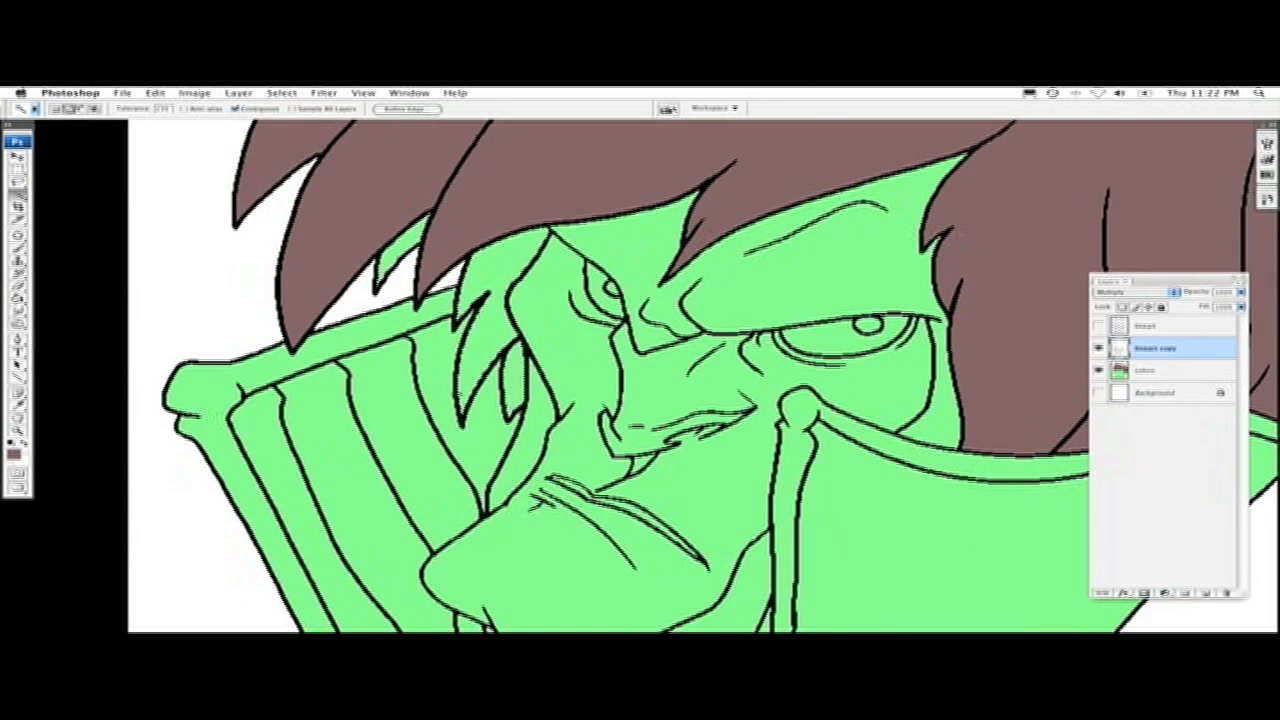
left_click(286, 93)
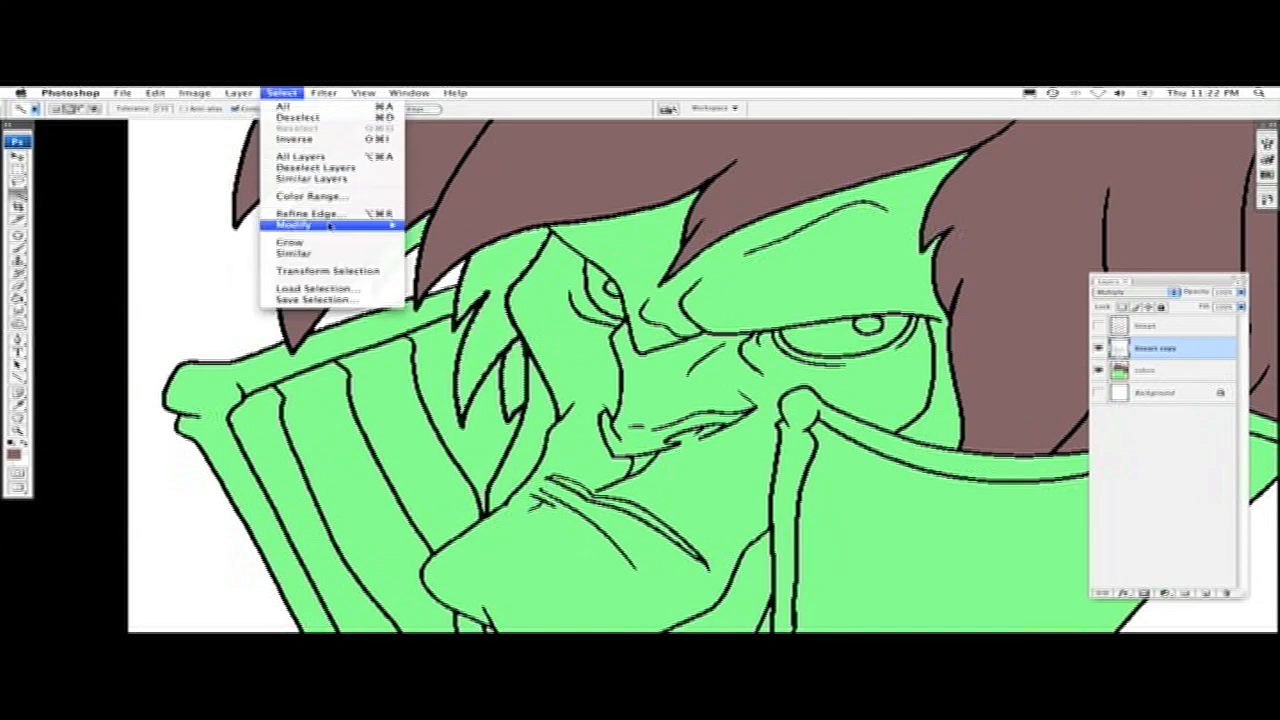
mouse_move(340, 225)
left_click(431, 249)
key("Return")
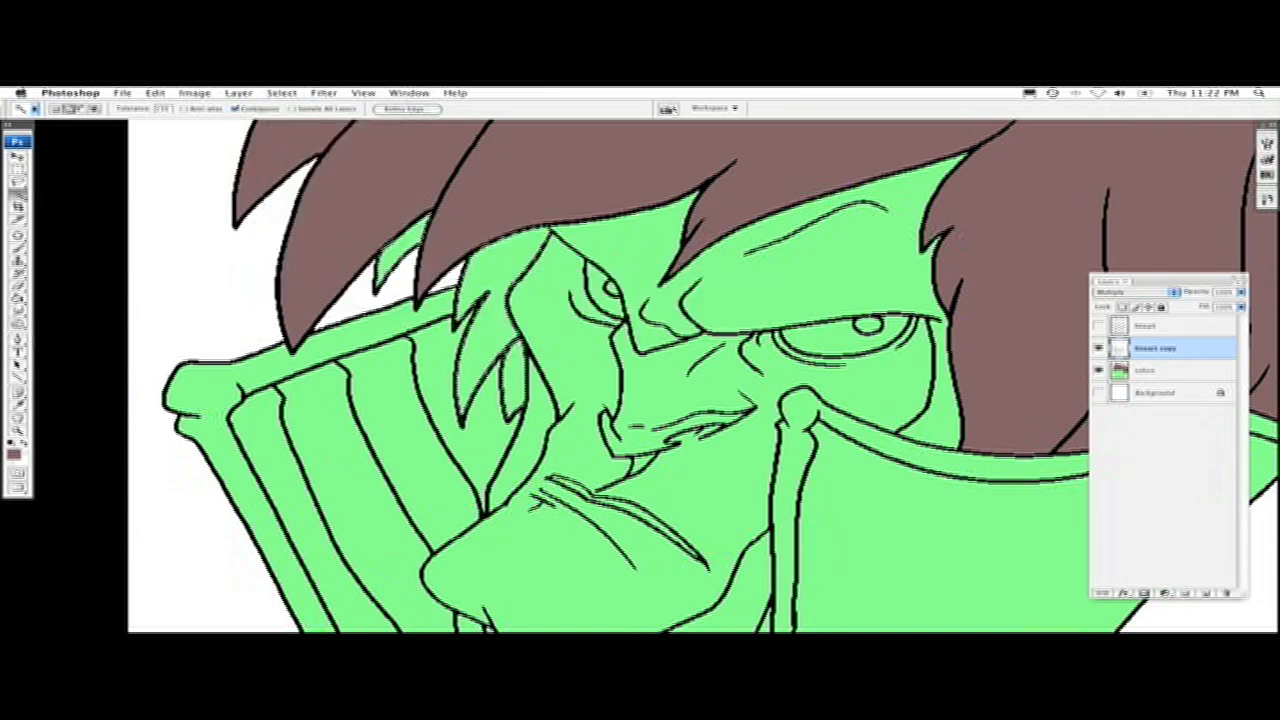
- Lasso the small strand between the left spikes into the selection, and check its coverage with the line art hidden
key("z")
left_click(428, 301)
key("l")
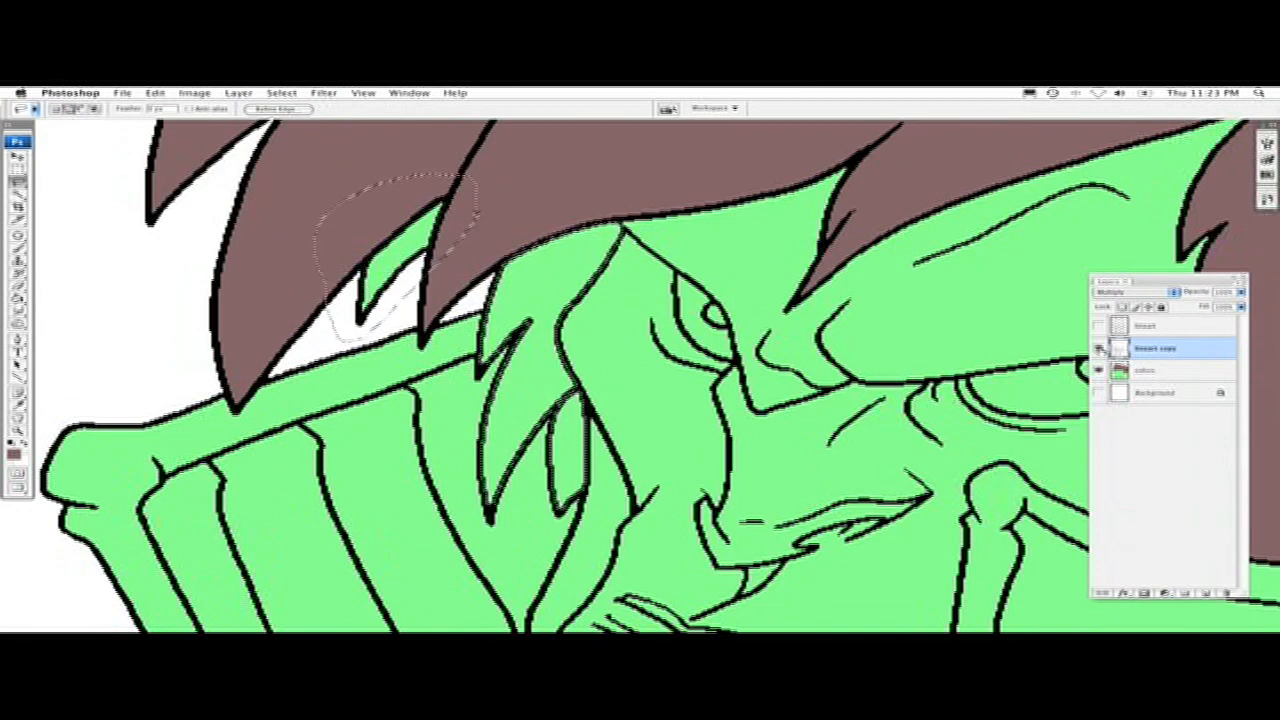
left_click(1098, 347)
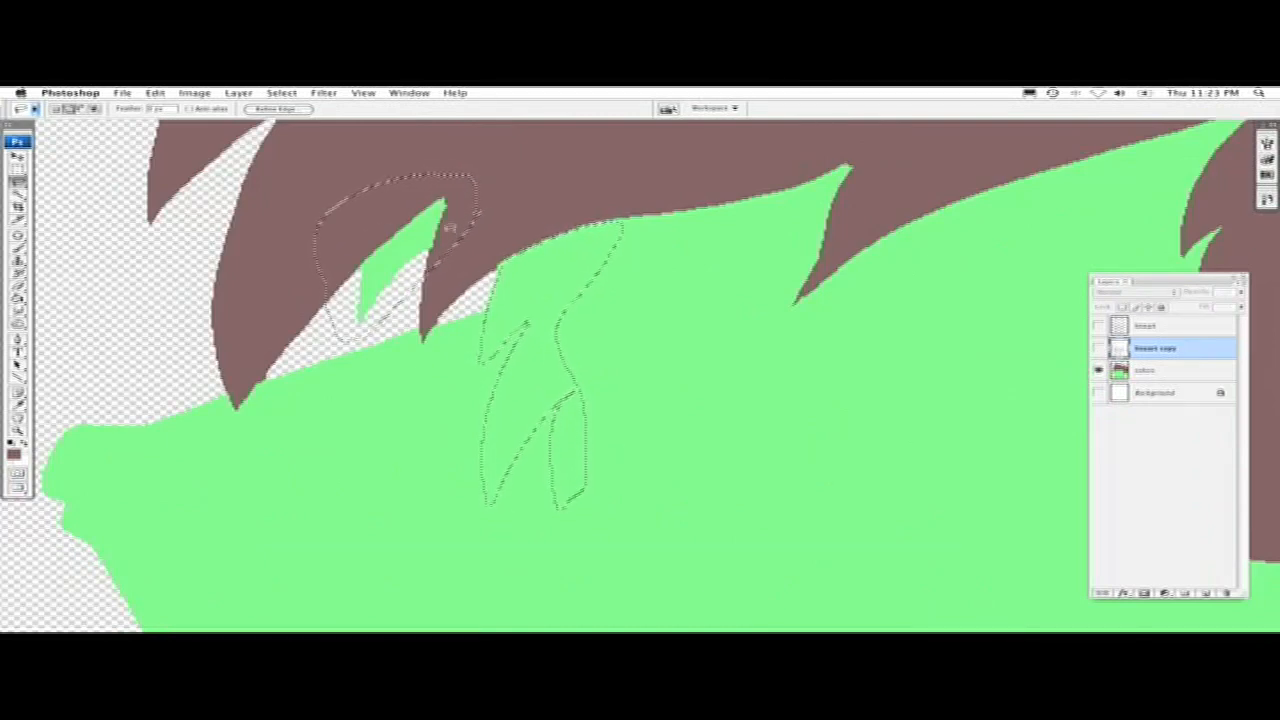
left_click(1098, 348)
- Add the missed outlines along the top, inner edges and tips of the strands beside the face to the selection with the Lasso
scroll(640, 376, "right", 3)
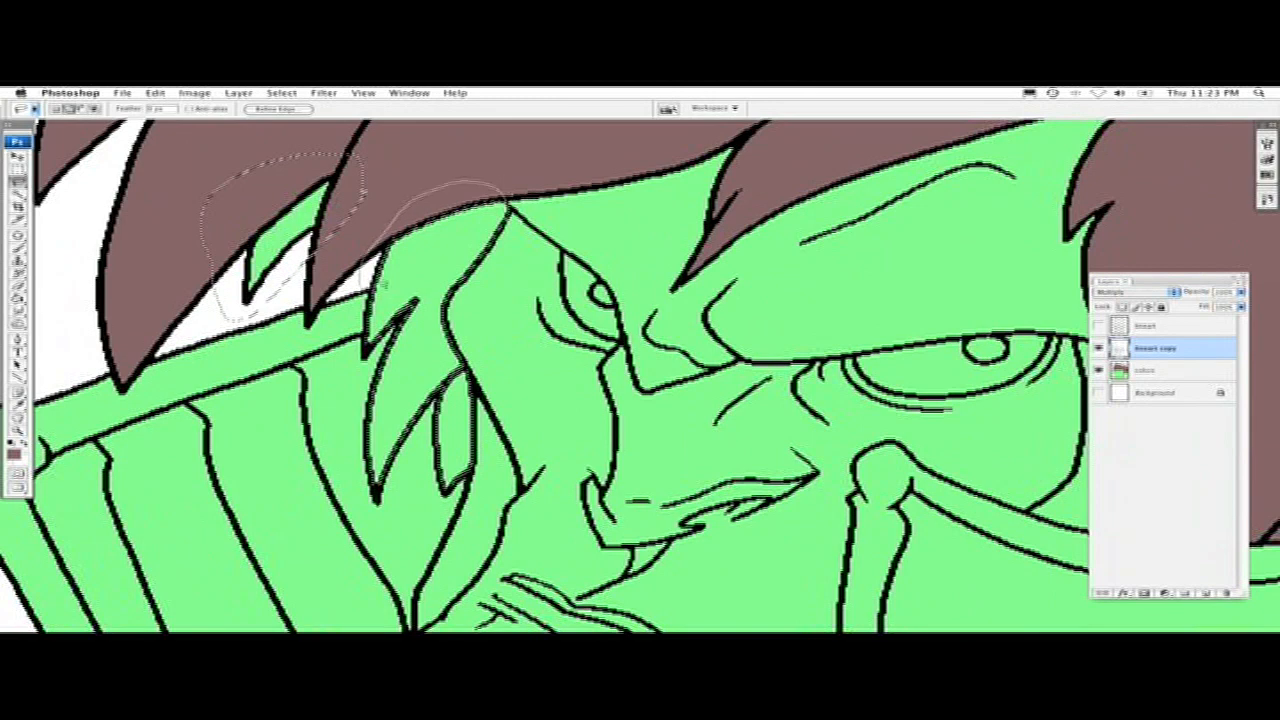
left_click_drag(383, 283, 425, 241)
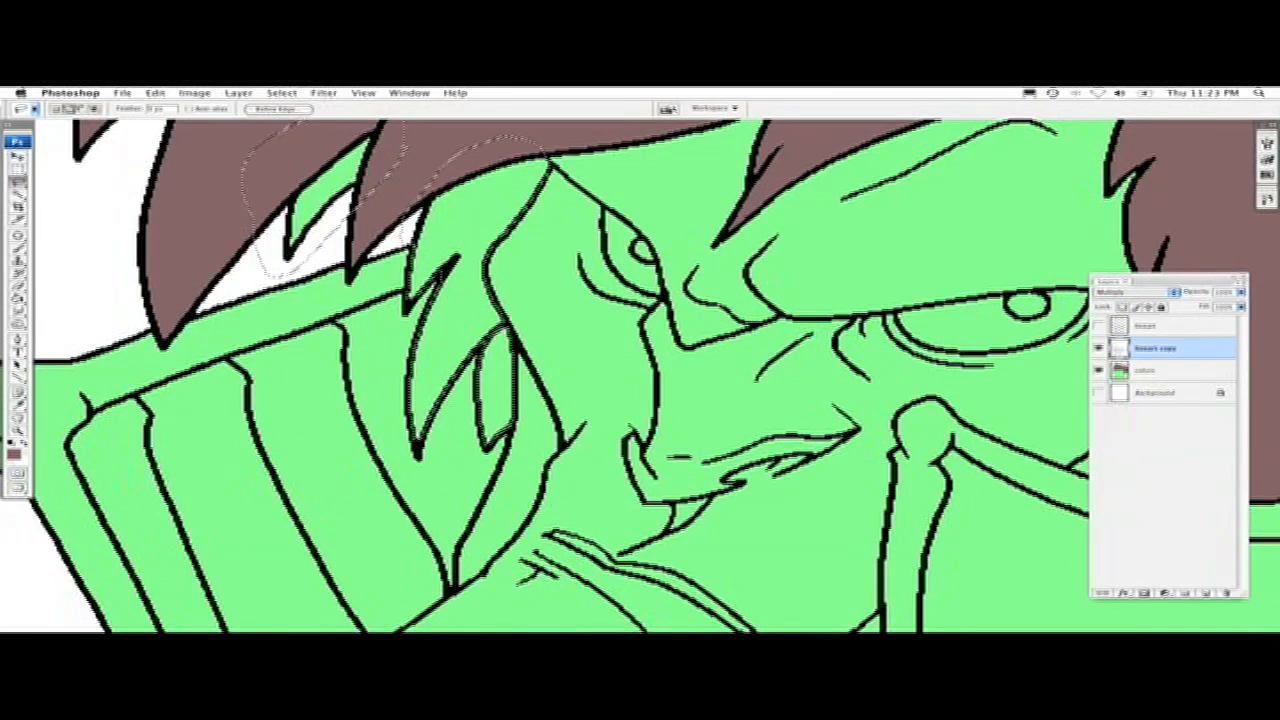
left_click_drag(470, 200, 454, 283)
left_click_drag(459, 328, 537, 192)
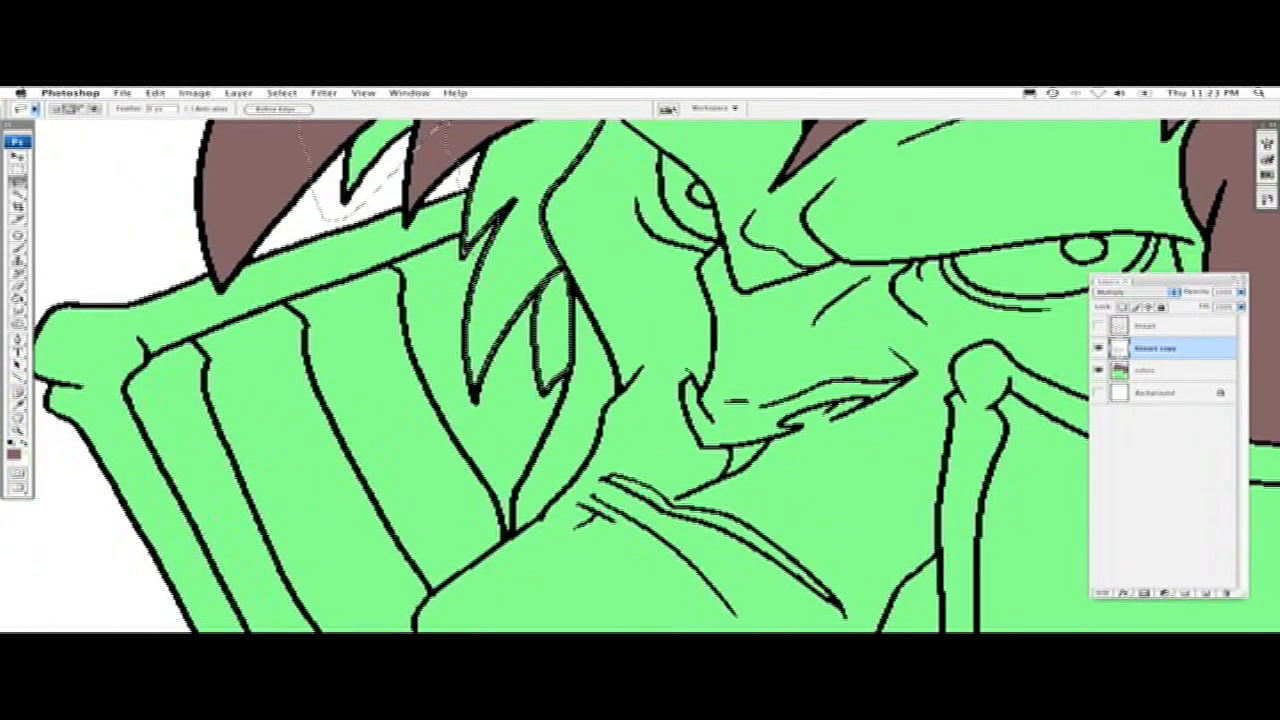
left_click_drag(486, 374, 478, 342)
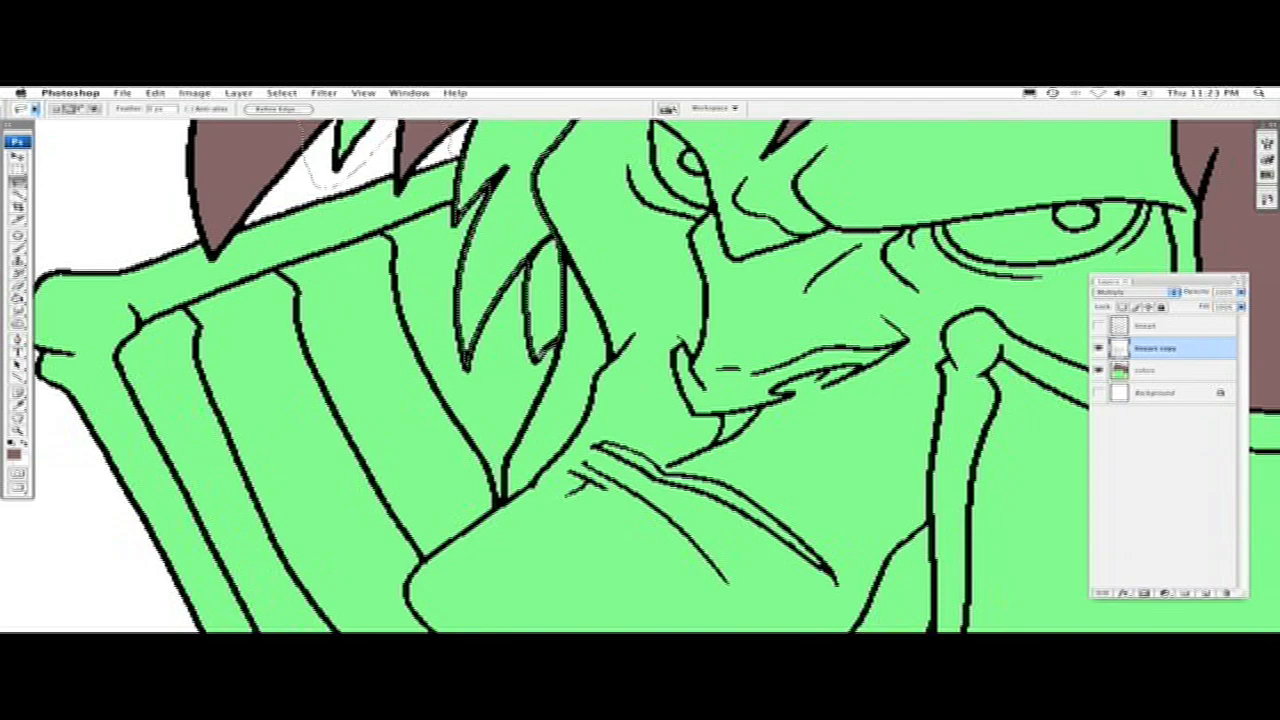
left_click_drag(568, 273, 559, 374)
- Choose a darker brown foreground colour, fill the selected under-fringe strands on the colors layer with the Paint Bucket, and deselect
left_click(1137, 371)
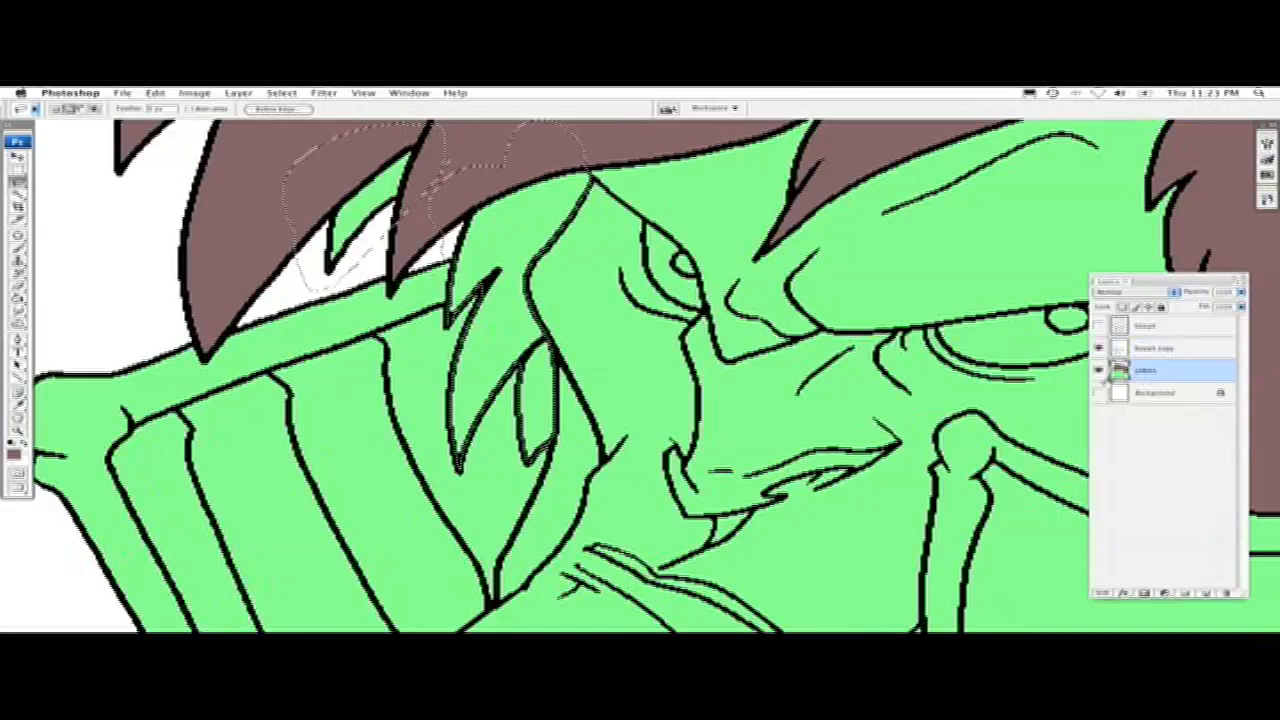
left_click(15, 457)
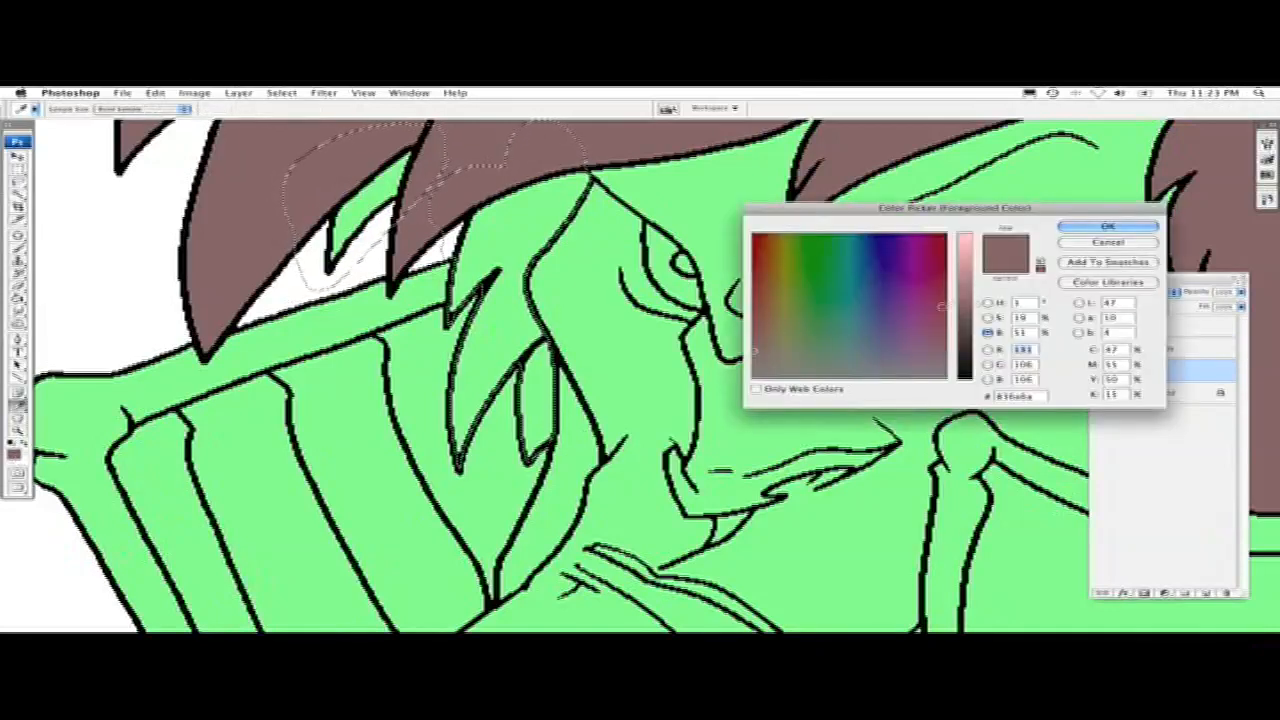
left_click(967, 327)
left_click(1100, 228)
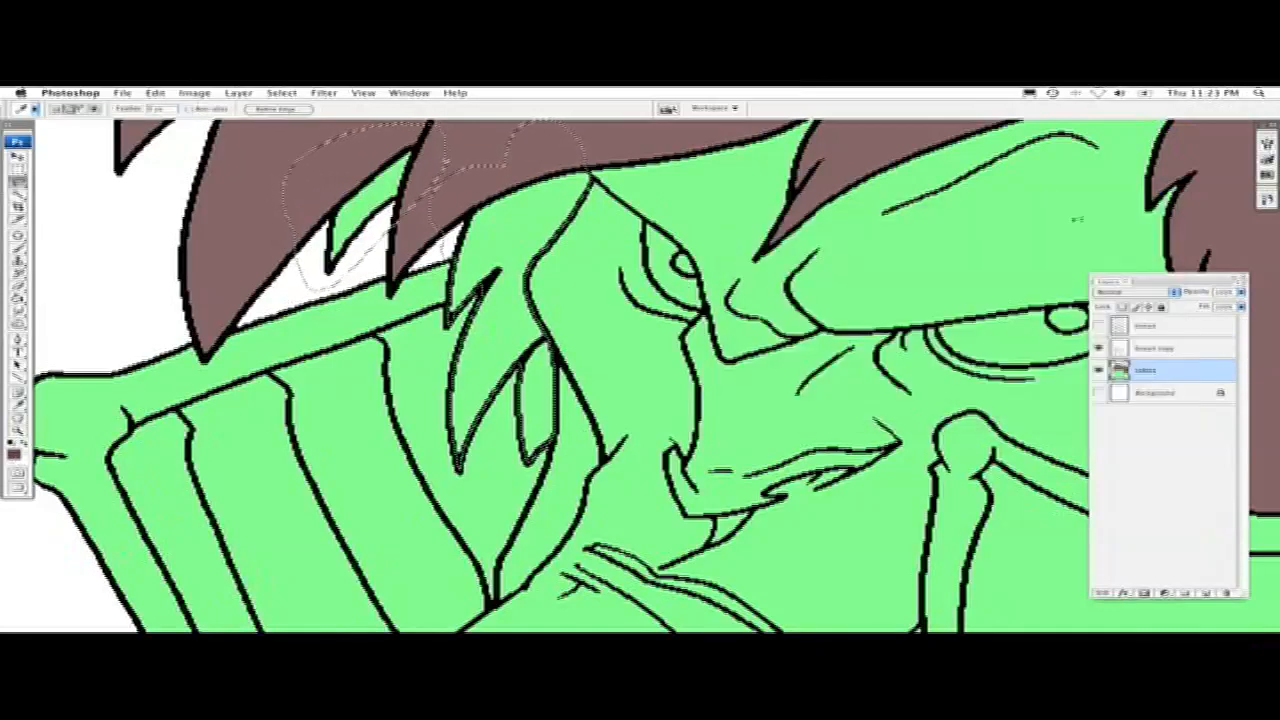
key("g")
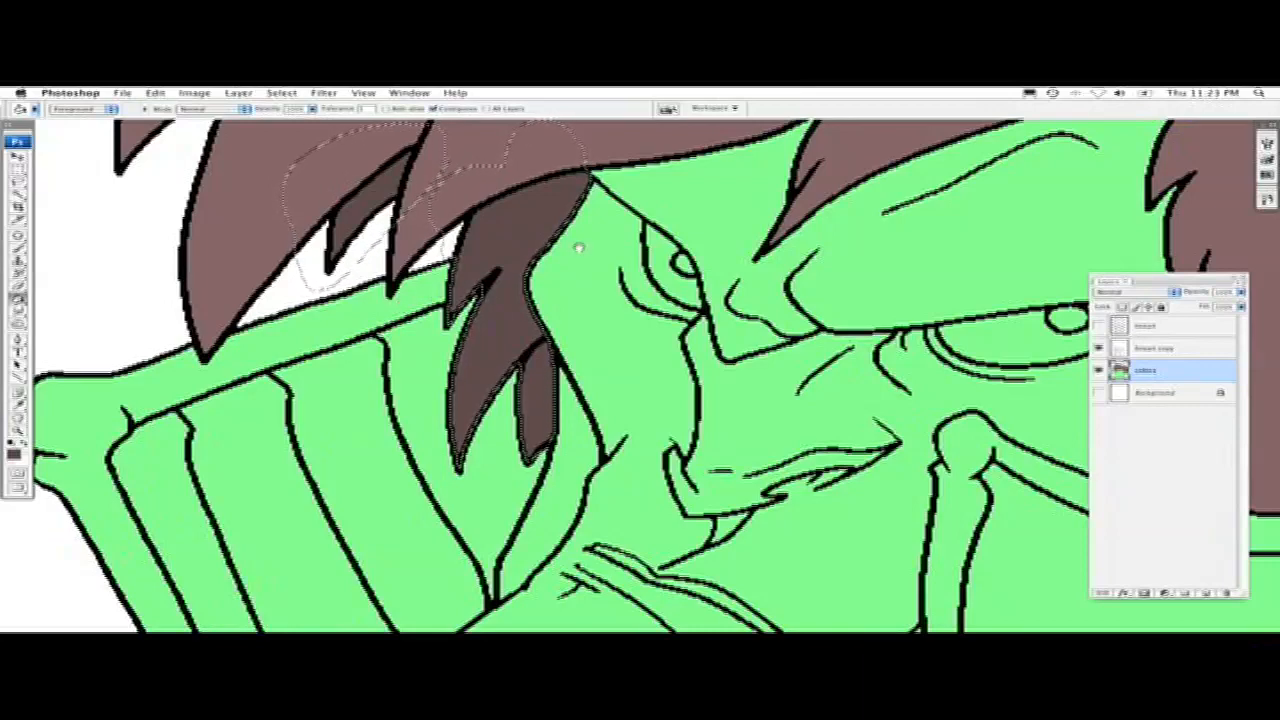
scroll(578, 248, "up", 3)
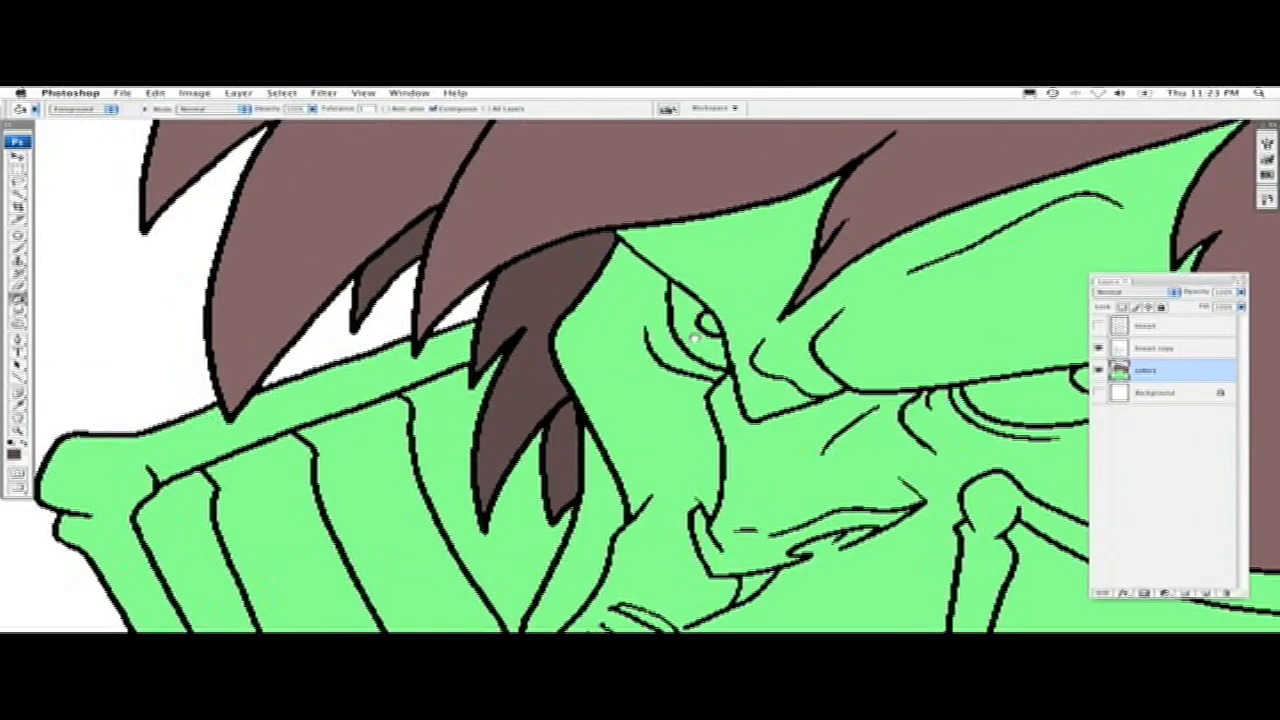
- Select the skin areas of the face, chin and neck with the Magic Wand on the line art copy layer
scroll(695, 338, "right", 5)
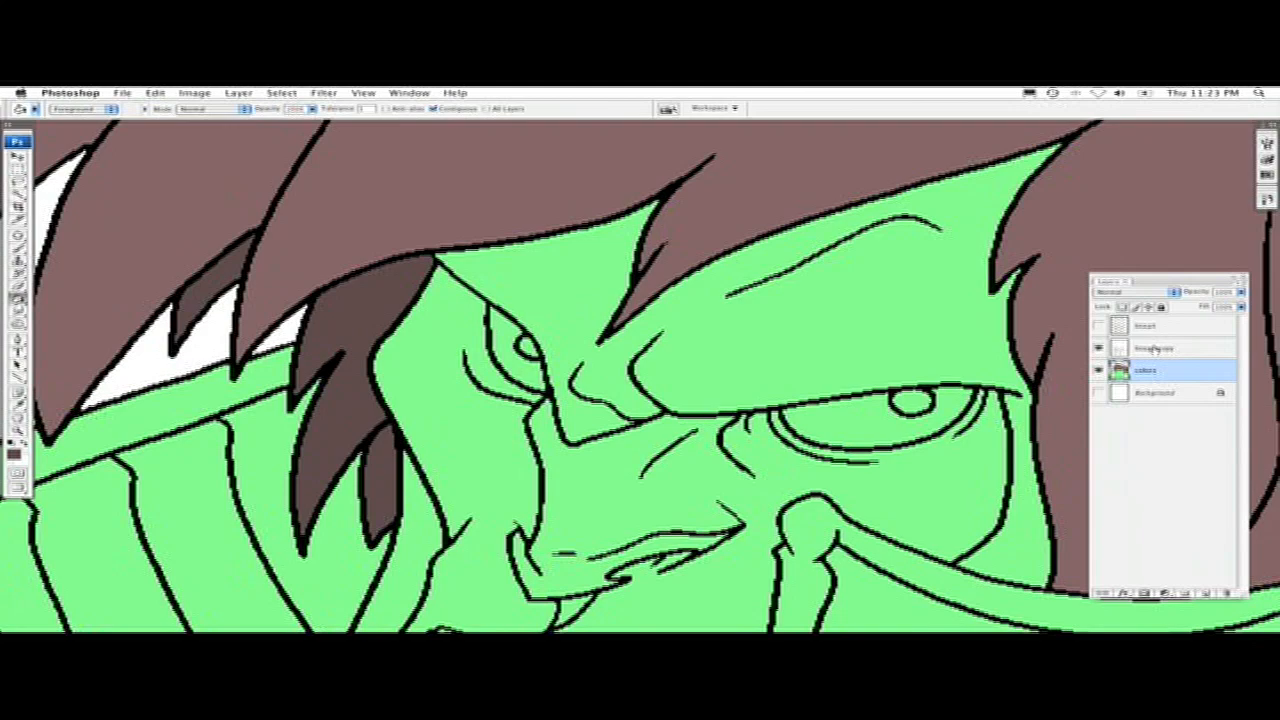
left_click(1154, 348)
key("w")
scroll(500, 400, "right", 3)
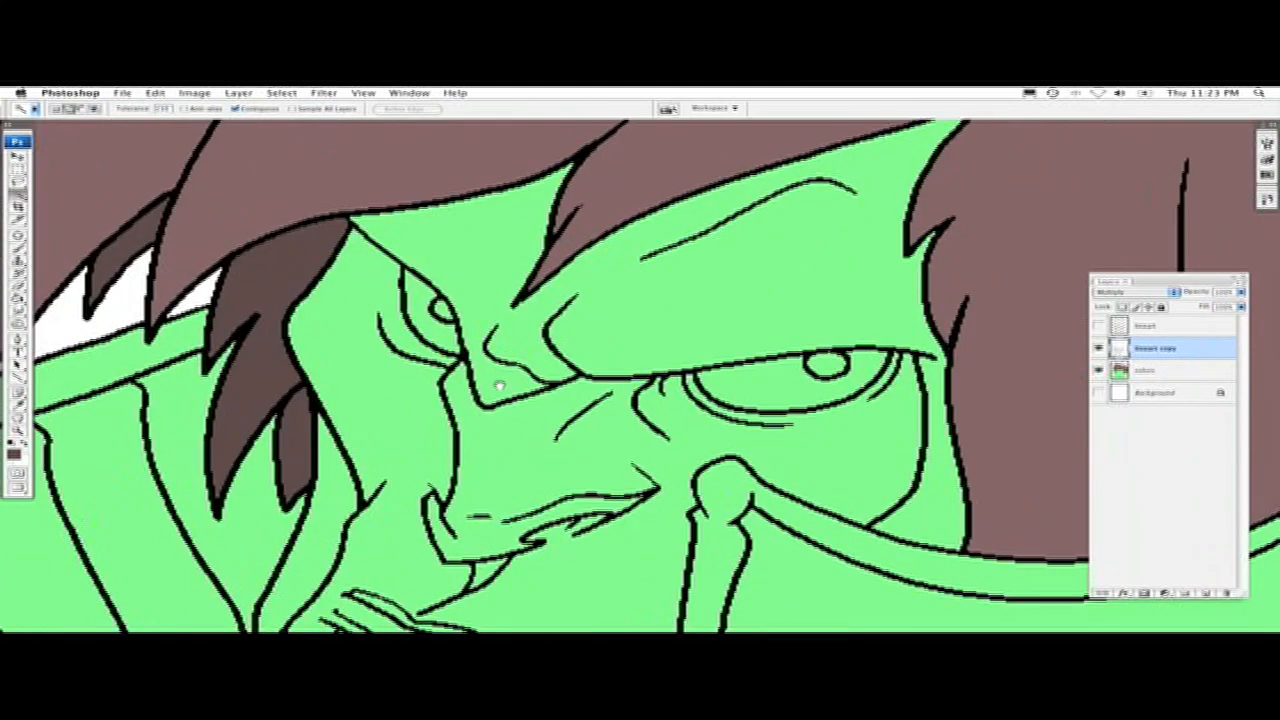
scroll(478, 263, "down", 3)
scroll(478, 263, "right", 3)
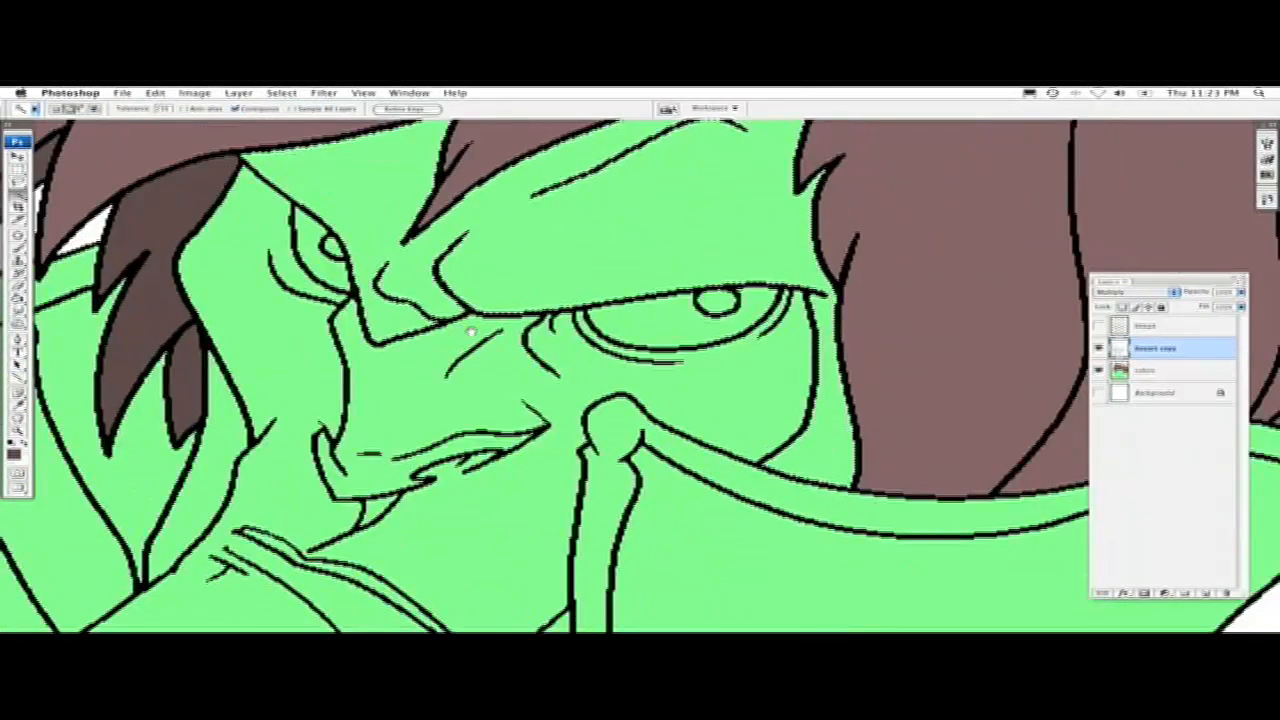
scroll(445, 357, "down", 3)
scroll(445, 357, "down", 3)
scroll(445, 357, "left", 2)
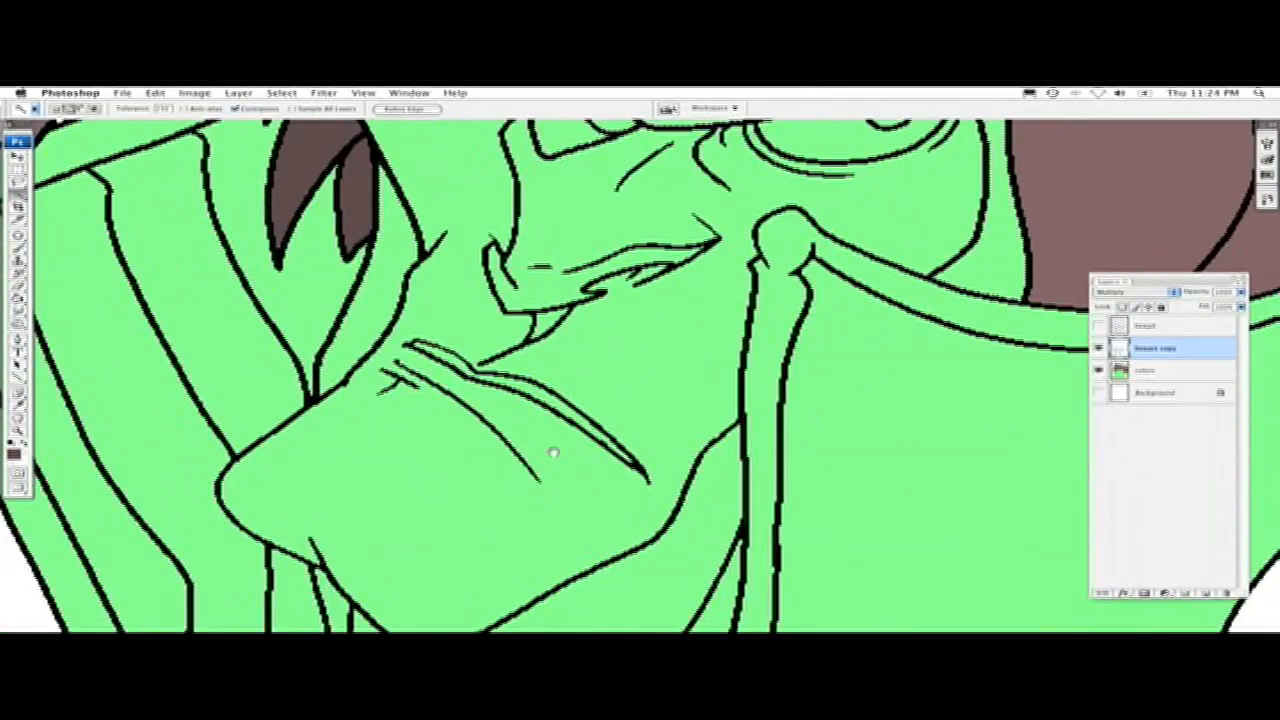
scroll(551, 451, "down", 3)
scroll(575, 432, "down", 3)
scroll(580, 415, "left", 3)
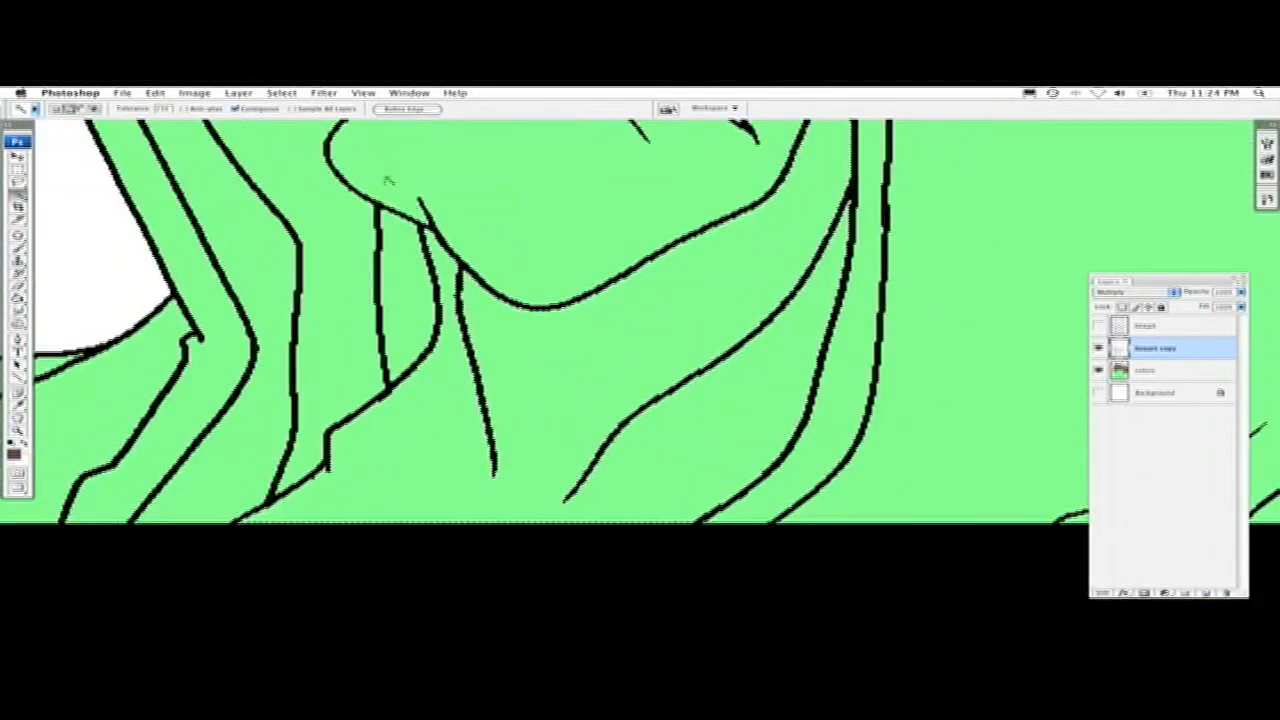
- Expand the skin selection so it reaches into the surrounding outlines
left_click(281, 92)
mouse_move(364, 225)
left_click(450, 247)
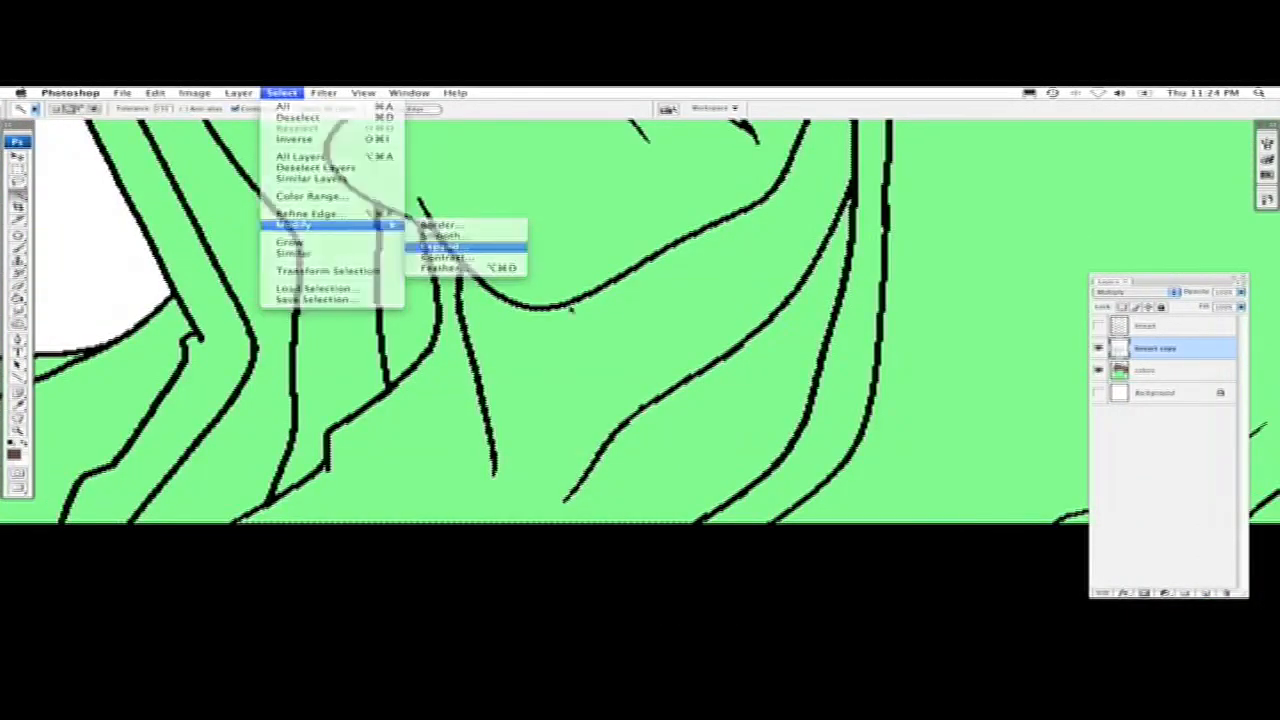
- Add the missed outline between the dark hair strands and the cheek to the expanded selection with the Lasso
key("l")
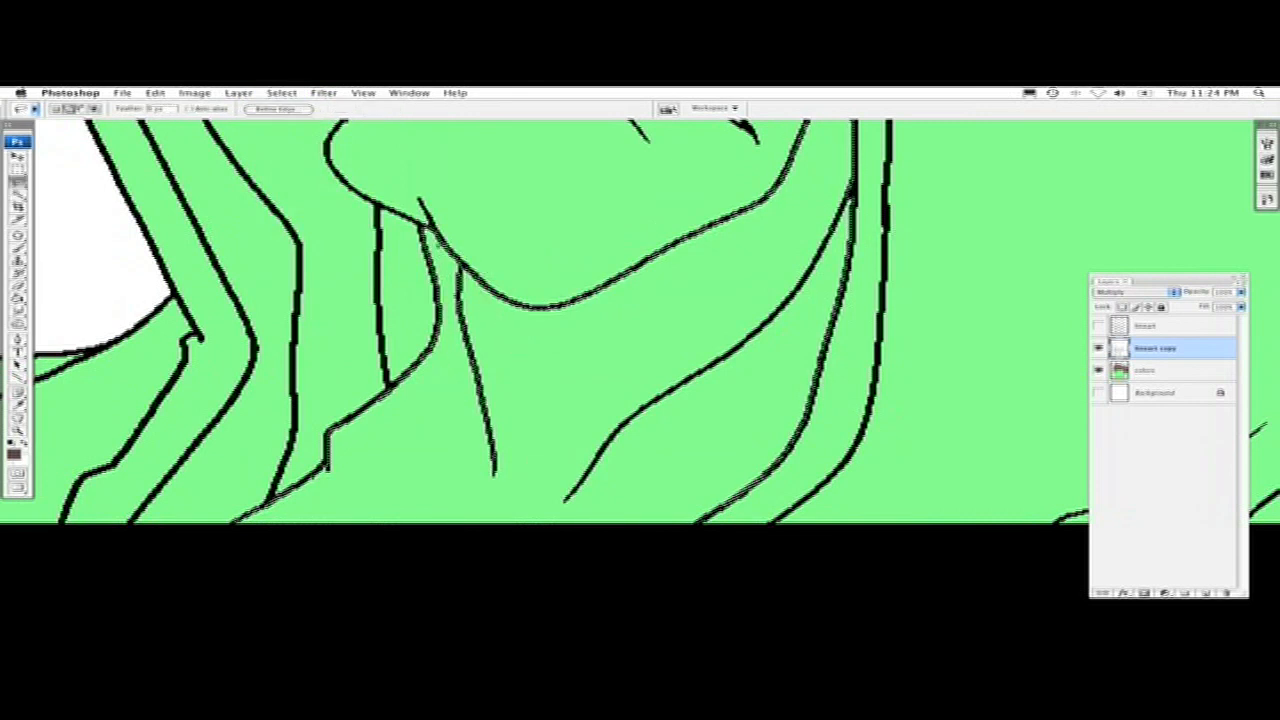
scroll(580, 449, "up", 1)
scroll(580, 449, "right", 2)
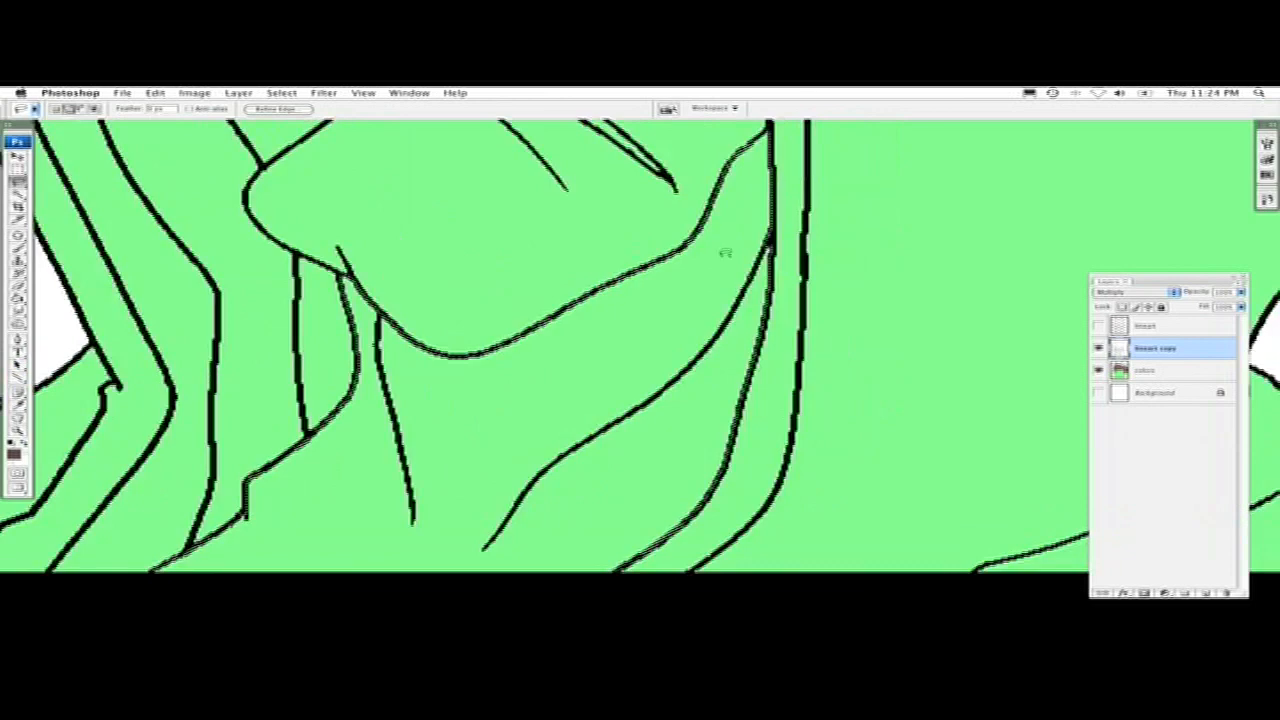
scroll(735, 230, "up", 1)
scroll(490, 428, "up", 5)
scroll(490, 428, "left", 3)
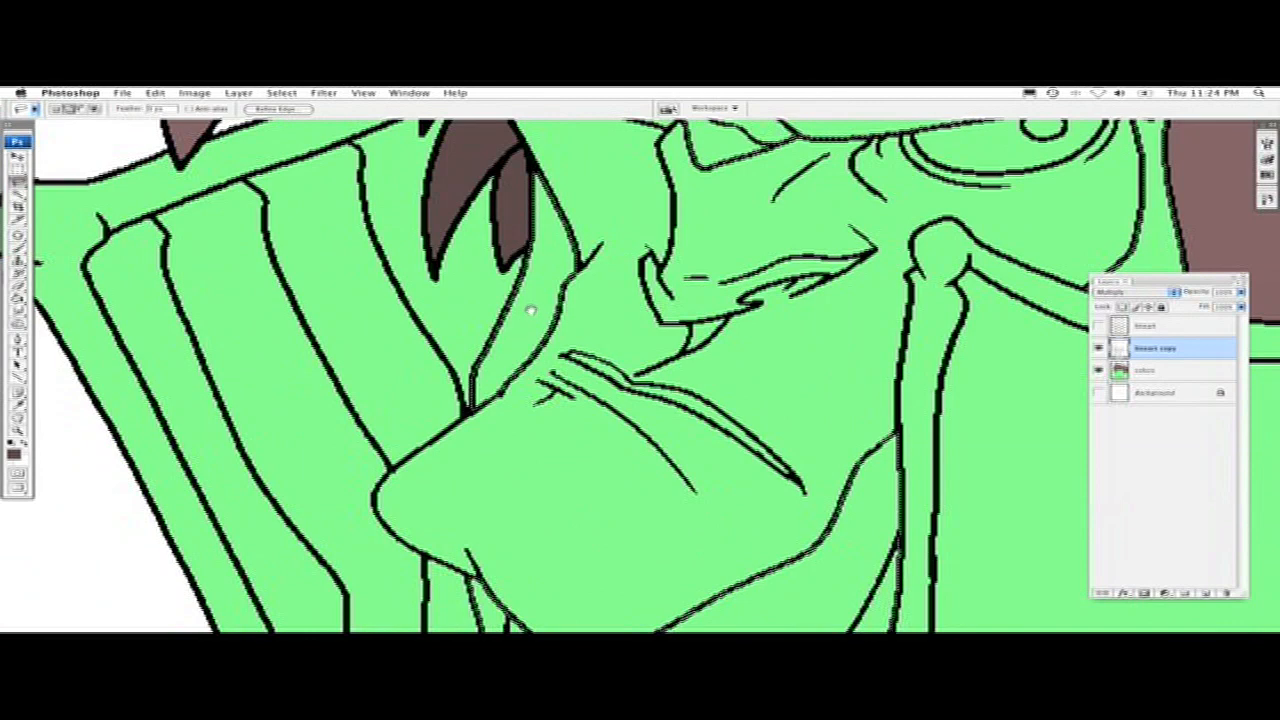
scroll(531, 314, "up", 2)
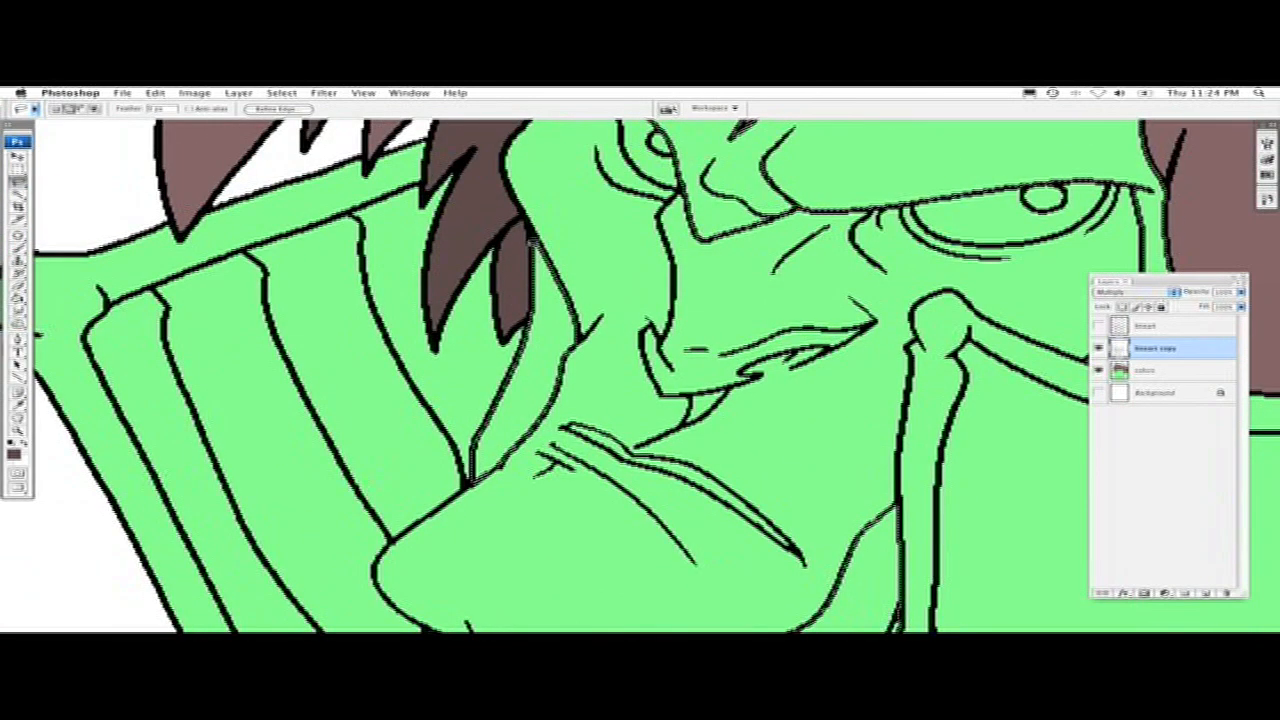
left_click_drag(526, 318, 538, 237)
- Add the outlines along the fringe above the nose and inner brow to the selection with the Lasso
scroll(508, 213, "up", 3)
scroll(508, 213, "right", 2)
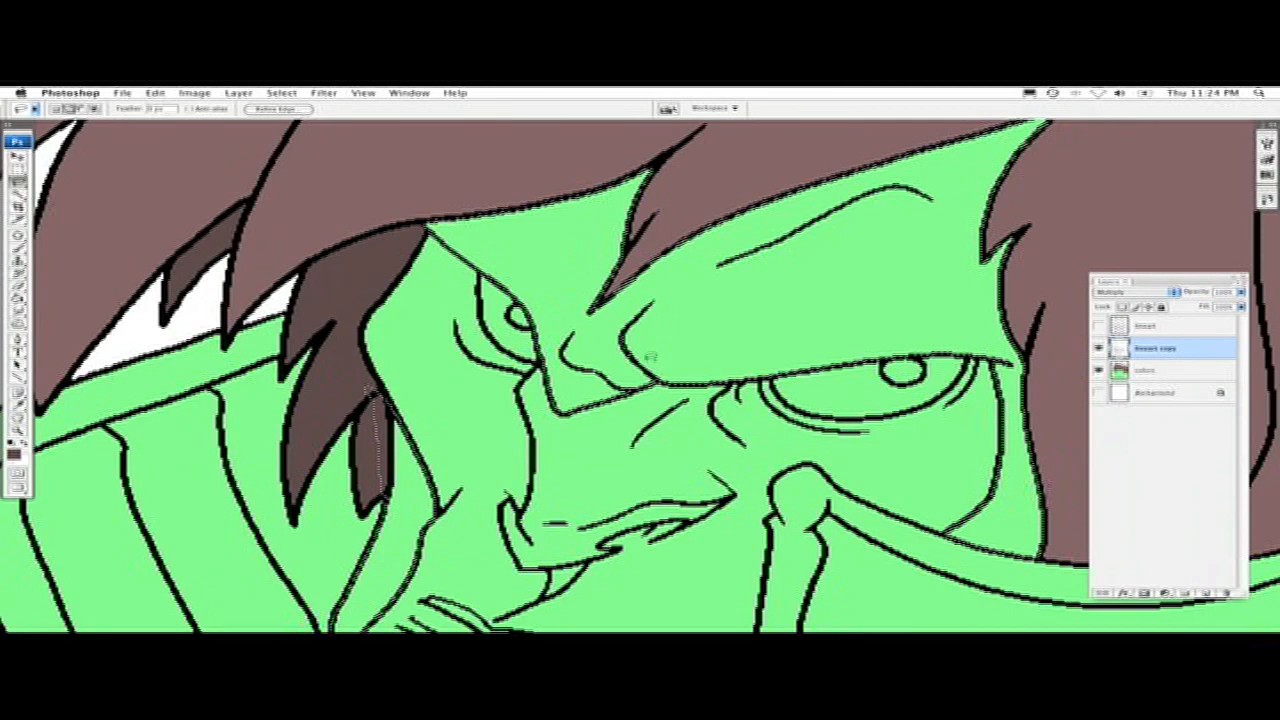
scroll(650, 366, "up", 1)
scroll(650, 366, "right", 1)
mouse_move(415, 278)
left_mouse_down()
mouse_move(384, 260)
mouse_move(574, 170)
mouse_move(686, 313)
left_mouse_up()
left_click_drag(516, 336, 440, 300)
- Add the outlines along the fringe over the forehead and the hair beside the far eye to the selection
scroll(508, 266, "right", 4)
scroll(508, 266, "up", 1)
left_click_drag(497, 264, 888, 271)
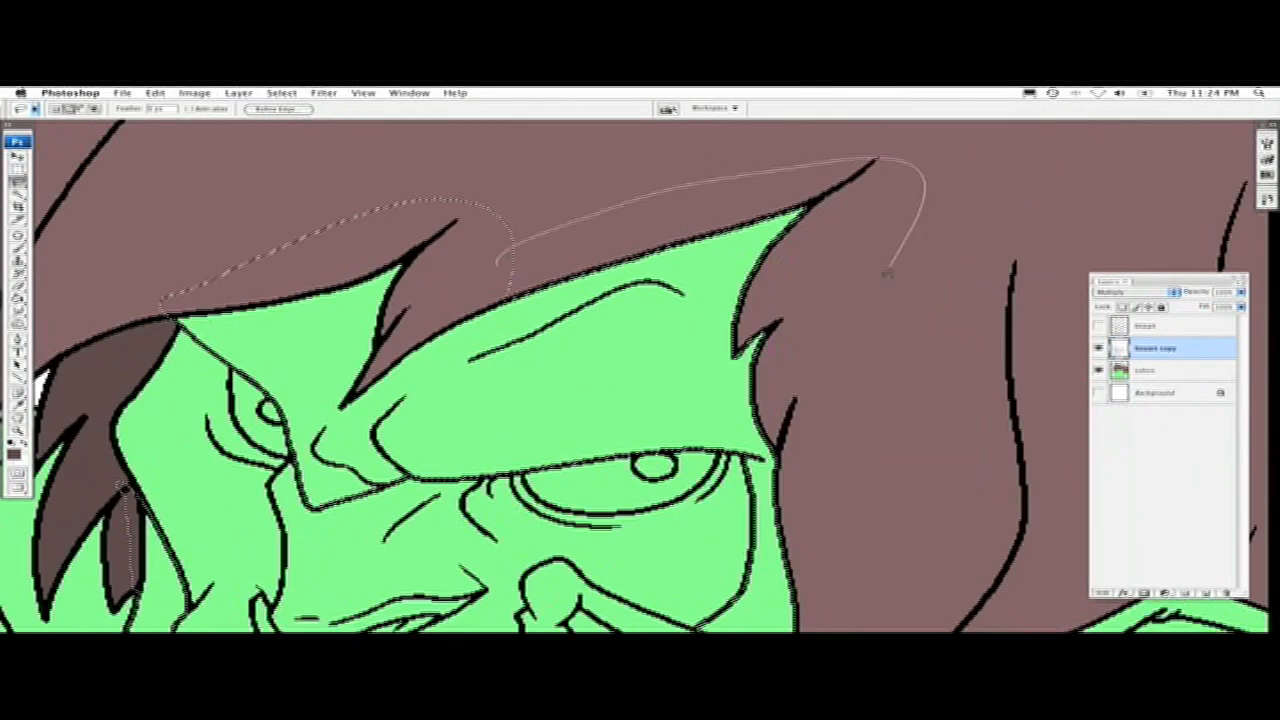
left_click_drag(533, 406, 490, 270)
scroll(477, 295, "down", 2)
scroll(477, 295, "right", 2)
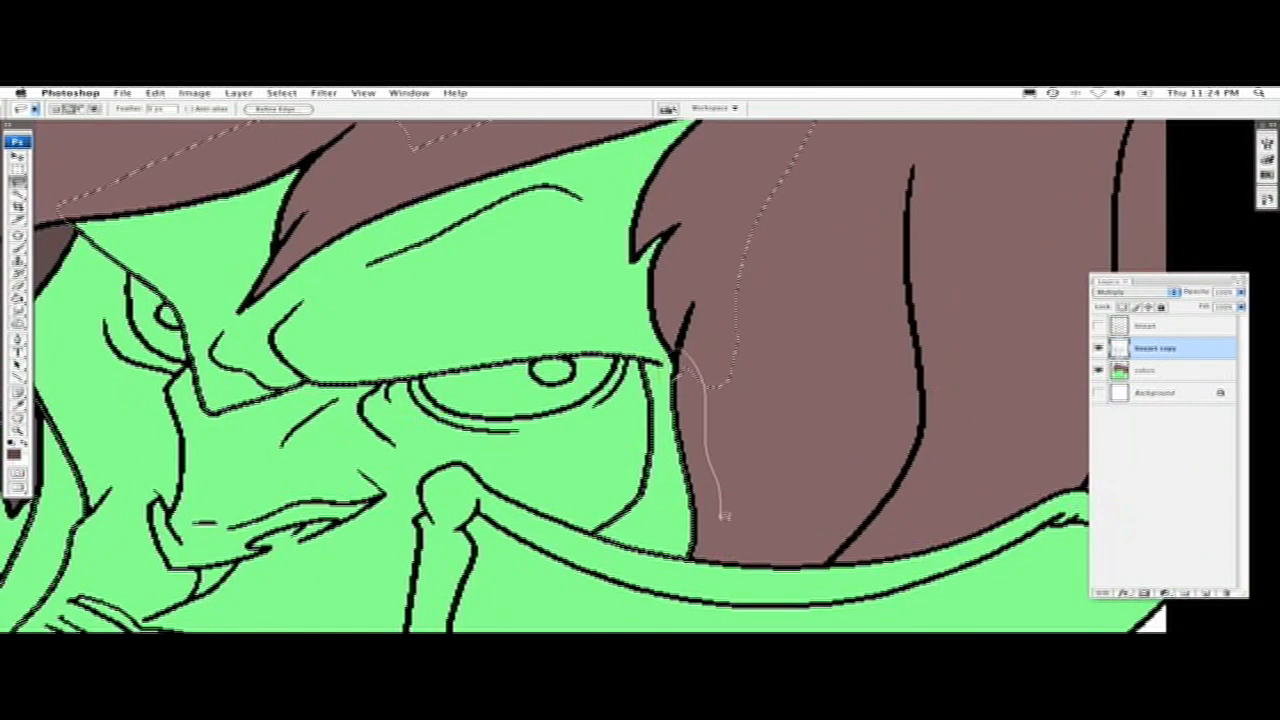
left_click_drag(663, 435, 672, 372)
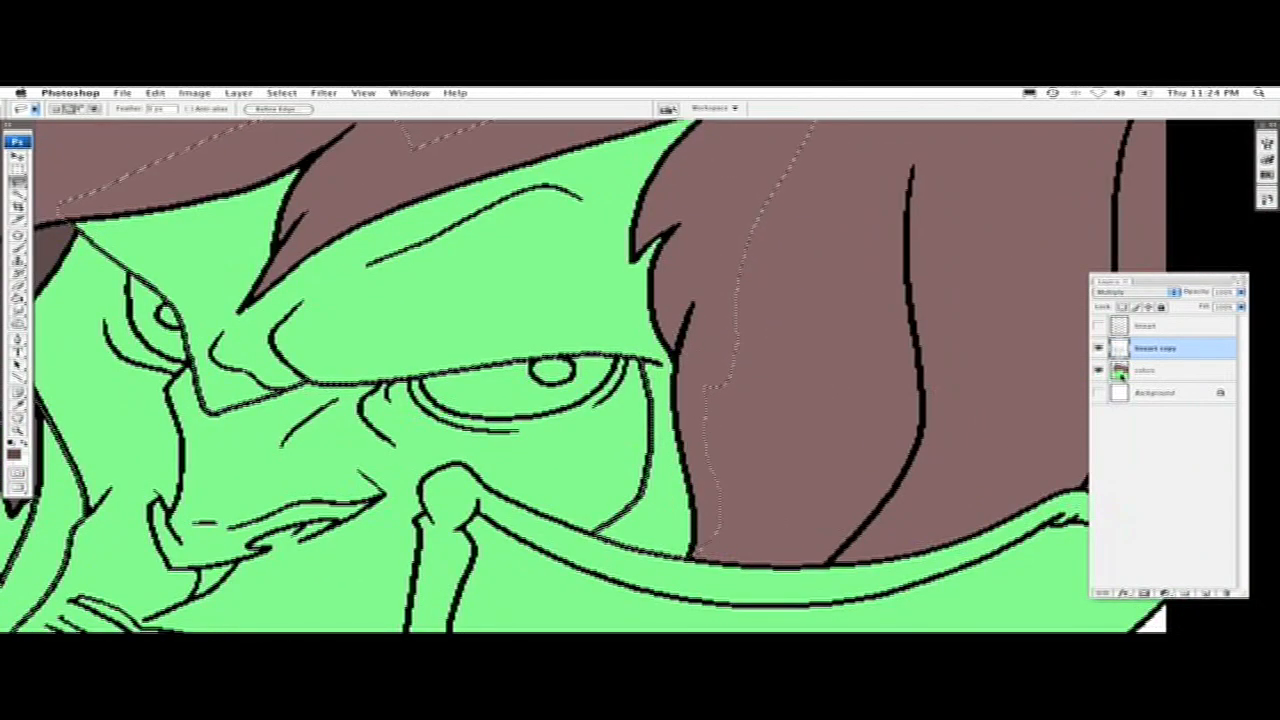
- Choose a dark grey foreground colour and fill the selected forehead and side-of-face areas on the colors layer with the Paint Bucket
left_click(1145, 370)
left_click(14, 454)
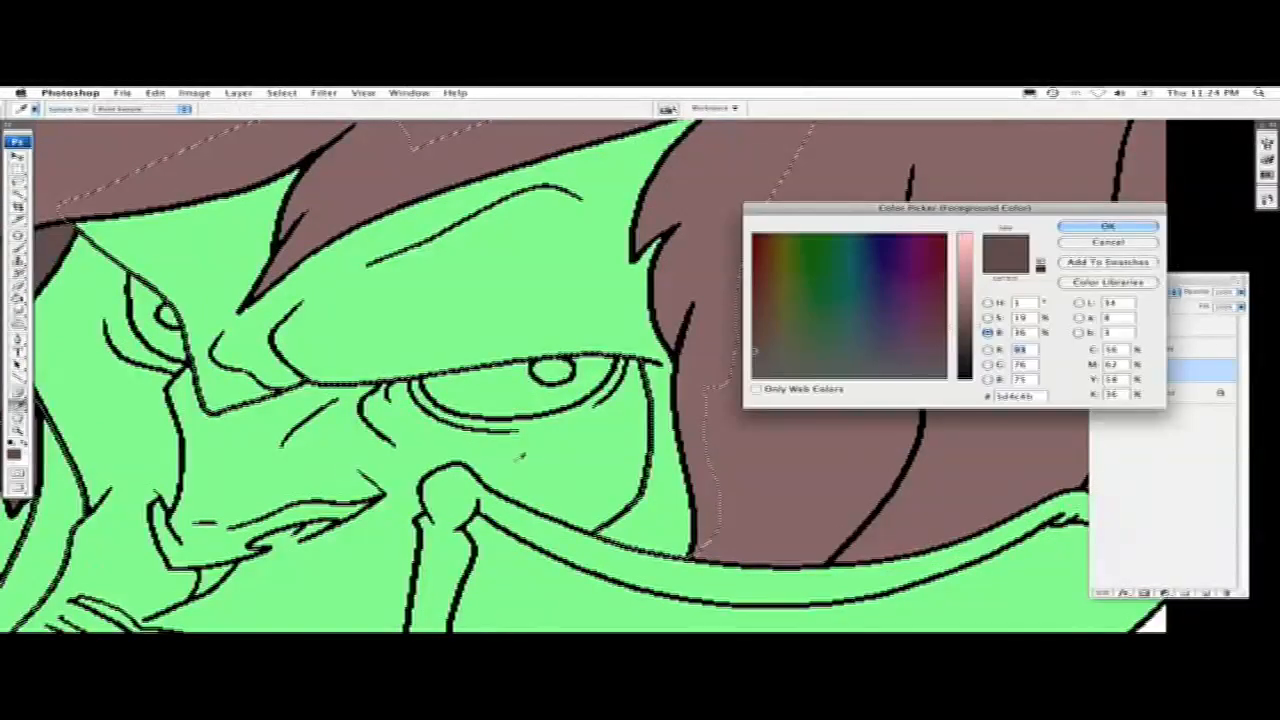
left_click(964, 346)
left_click_drag(794, 366, 903, 365)
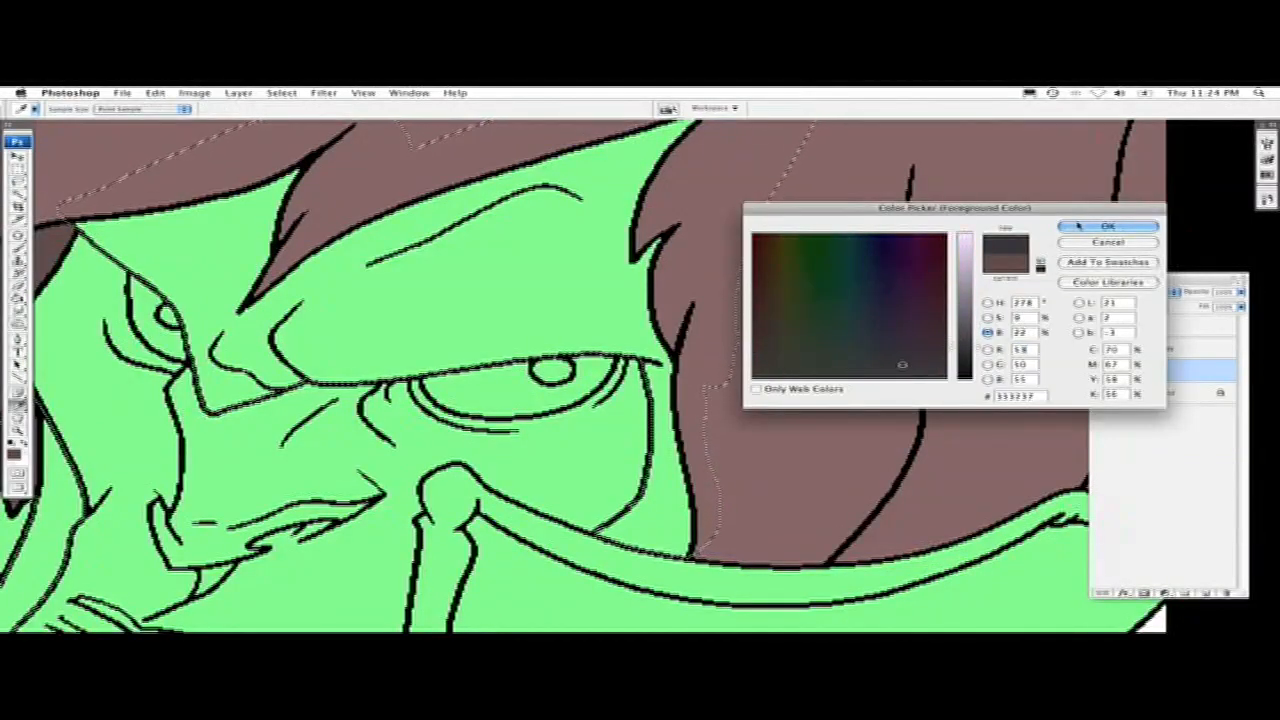
left_click(1108, 226)
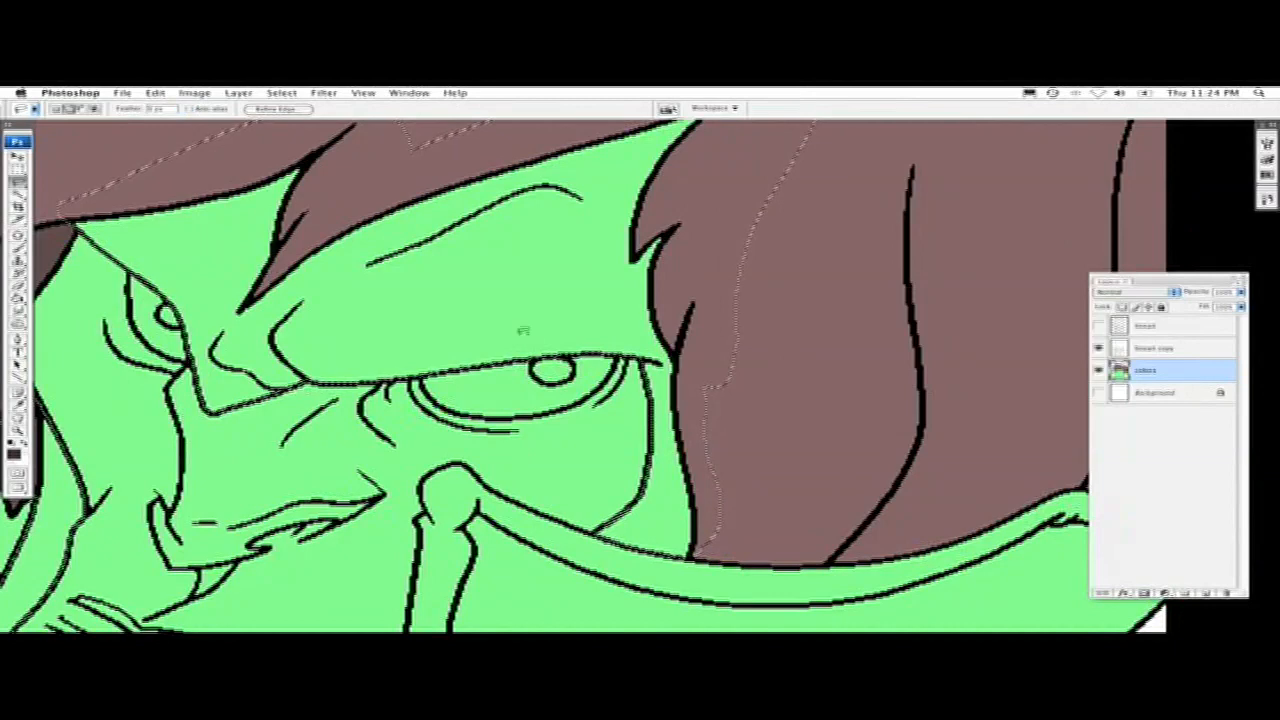
key("g")
left_click(523, 330)
left_click_drag(520, 406, 744, 382)
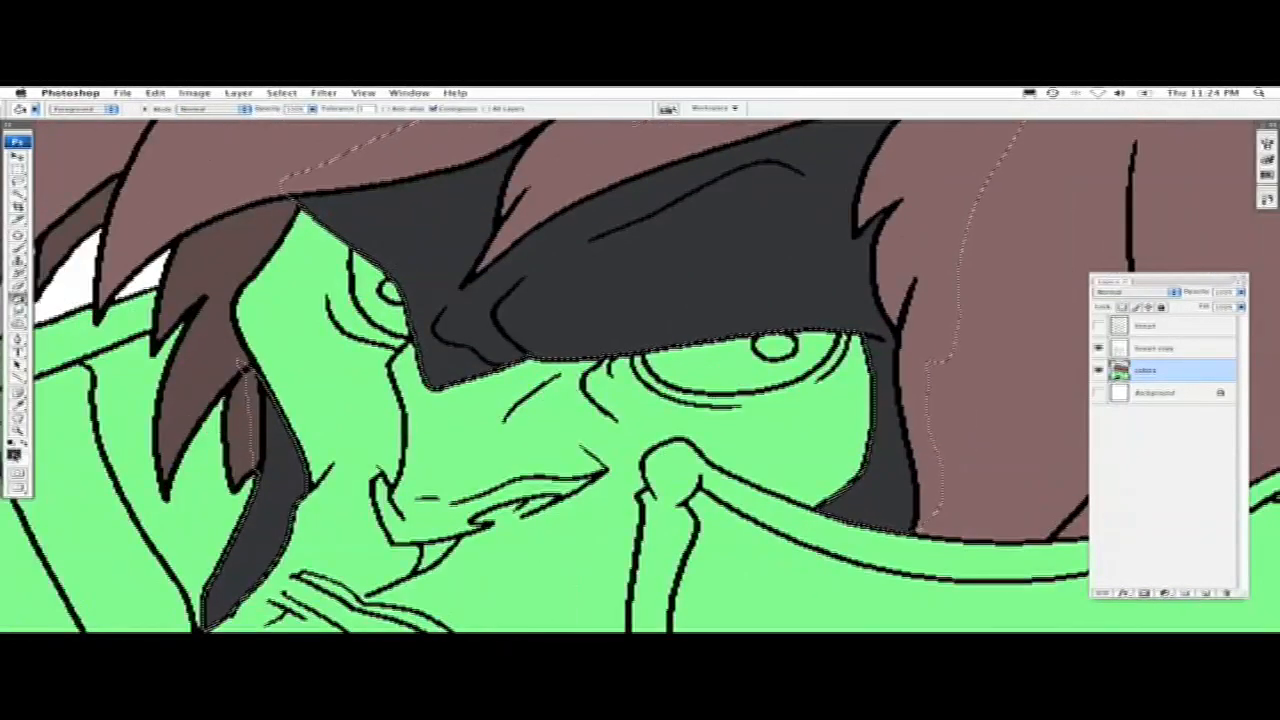
- Lighten the dark grey foreground colour slightly and try refilling the forehead area with it
left_click(14, 454)
left_click(966, 335)
left_click(1066, 226)
left_click(650, 290)
left_click_drag(425, 479, 558, 371)
key("super+z")
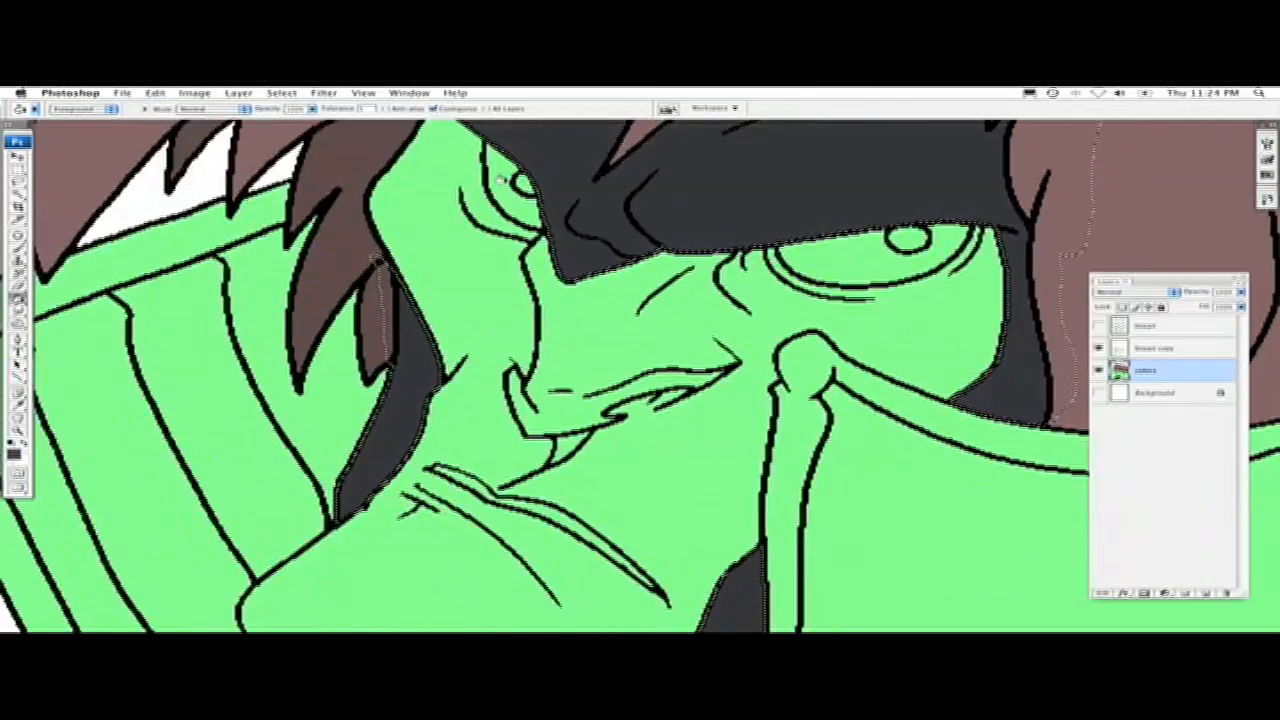
- Refill the whole mask and neck selection with the lighter grey, with the Paint Bucket's Contiguous option off, and deselect
left_click_drag(708, 160, 615, 261)
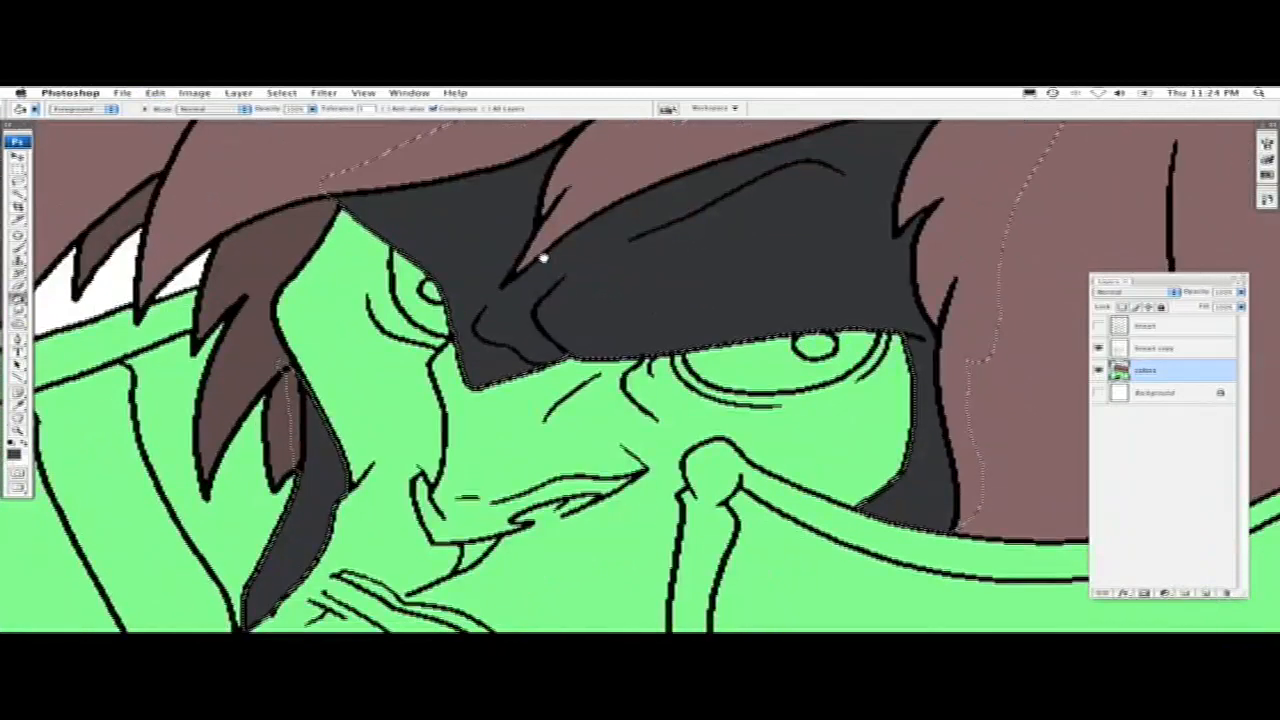
left_click_drag(568, 356, 590, 312)
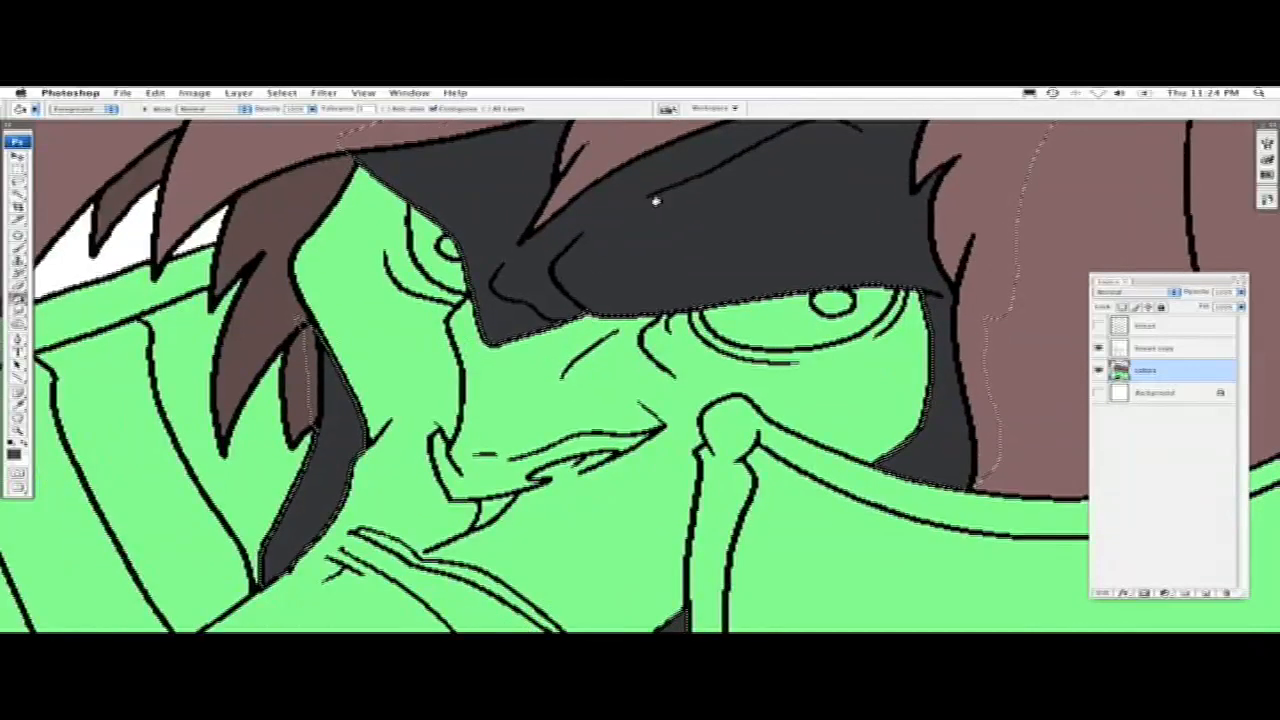
left_click_drag(440, 514, 447, 417)
key("super+minus")
key("super+minus")
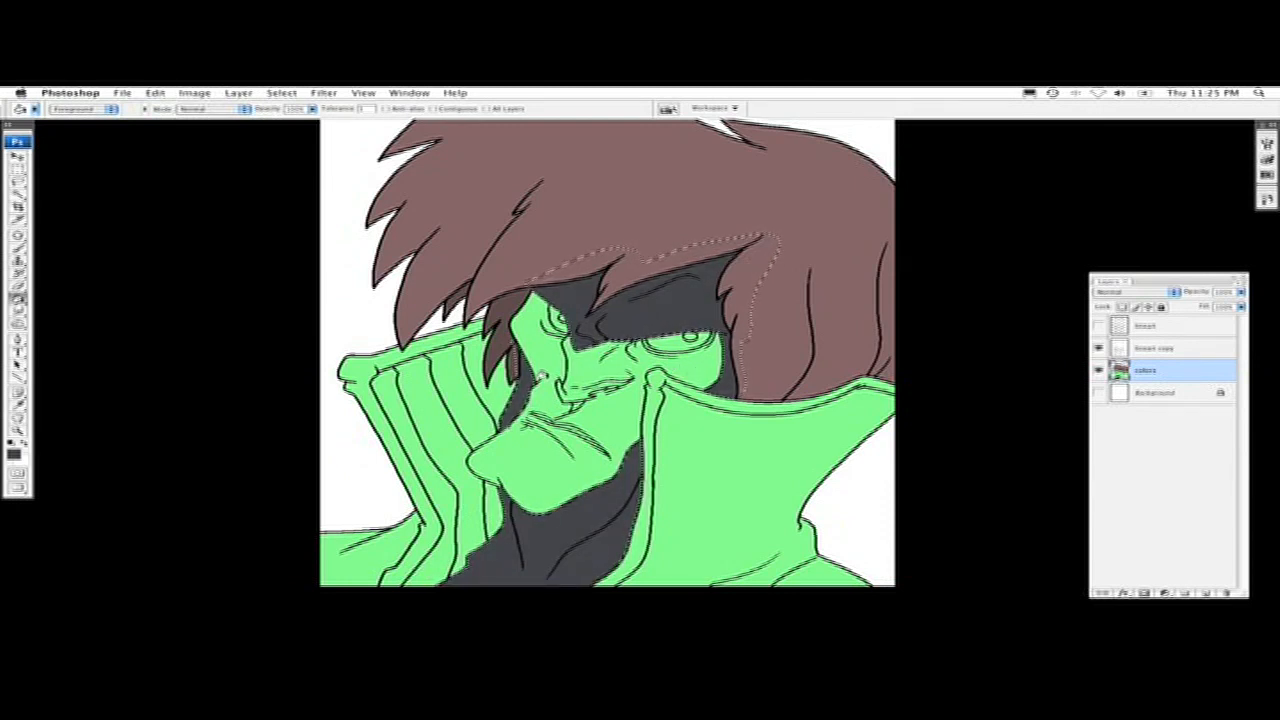
left_click_drag(594, 477, 607, 378)
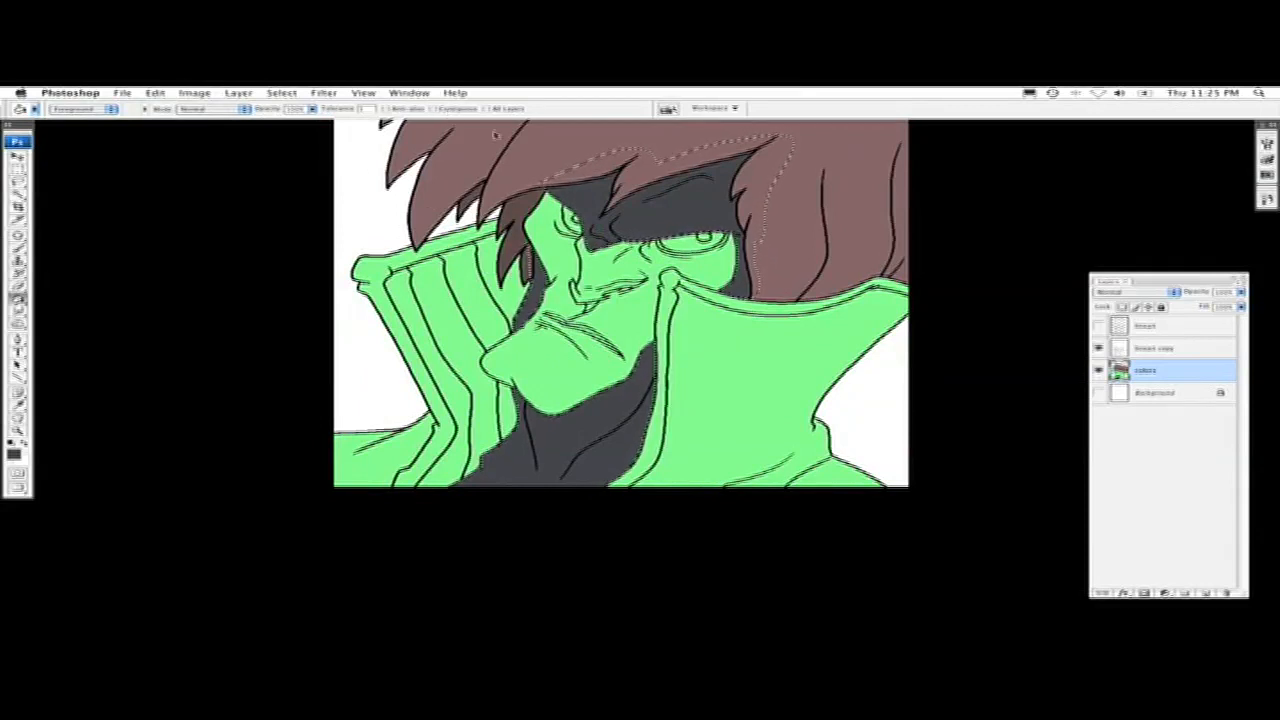
left_click_drag(573, 426, 545, 484)
key("super+d")
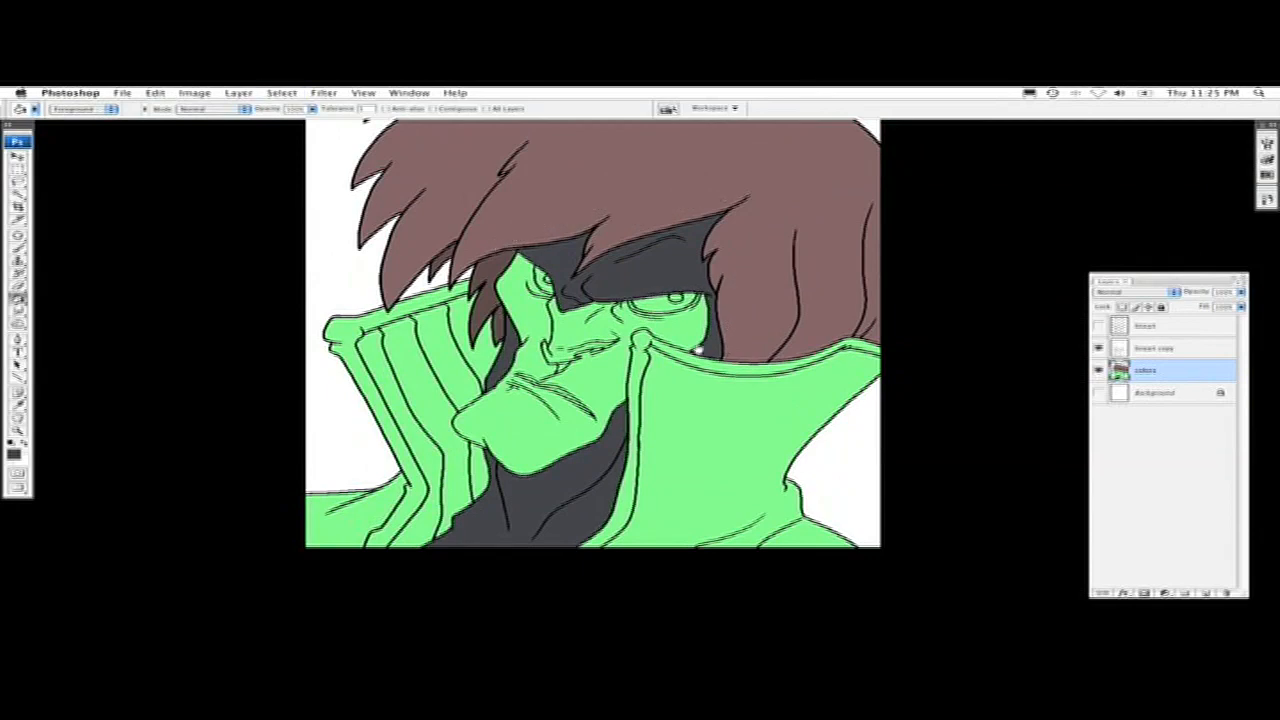
- Select the coat's outer collar and shoulder areas with the Magic Wand on the line art copy layer and expand the selection
left_click_drag(683, 349, 645, 394)
left_click(1150, 347)
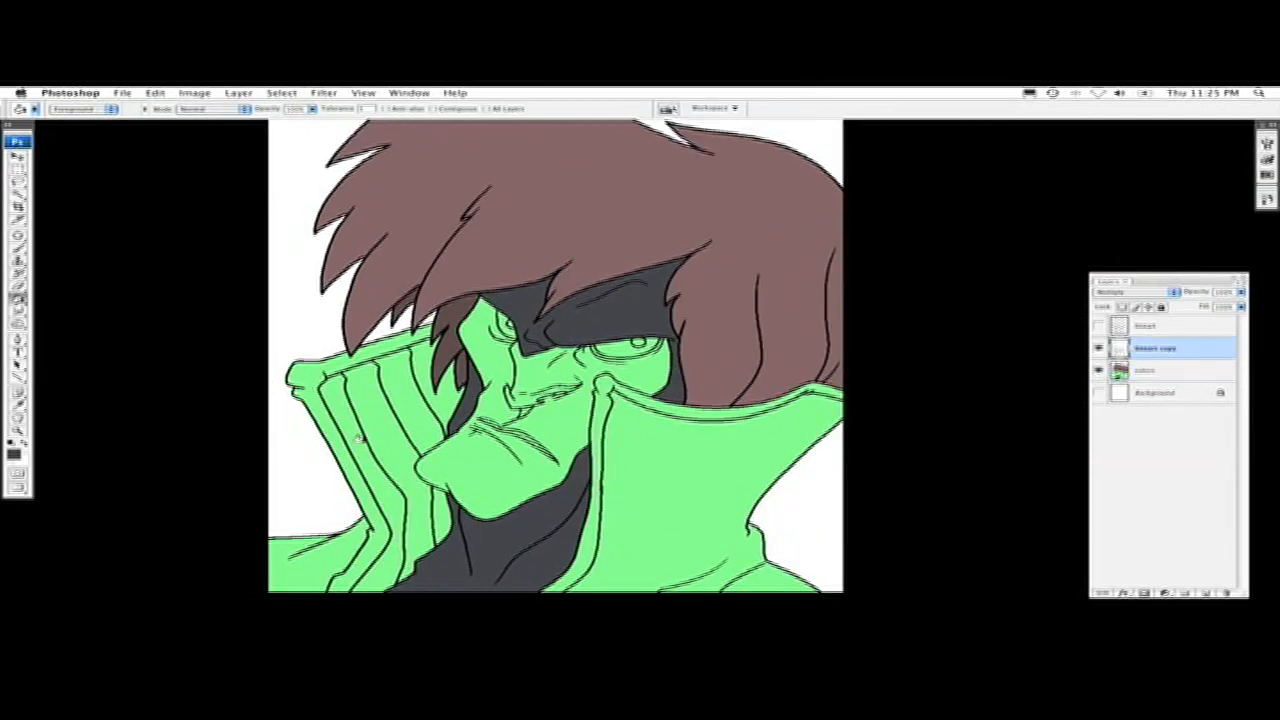
key("w")
left_click(620, 456)
left_click_drag(569, 551, 583, 453)
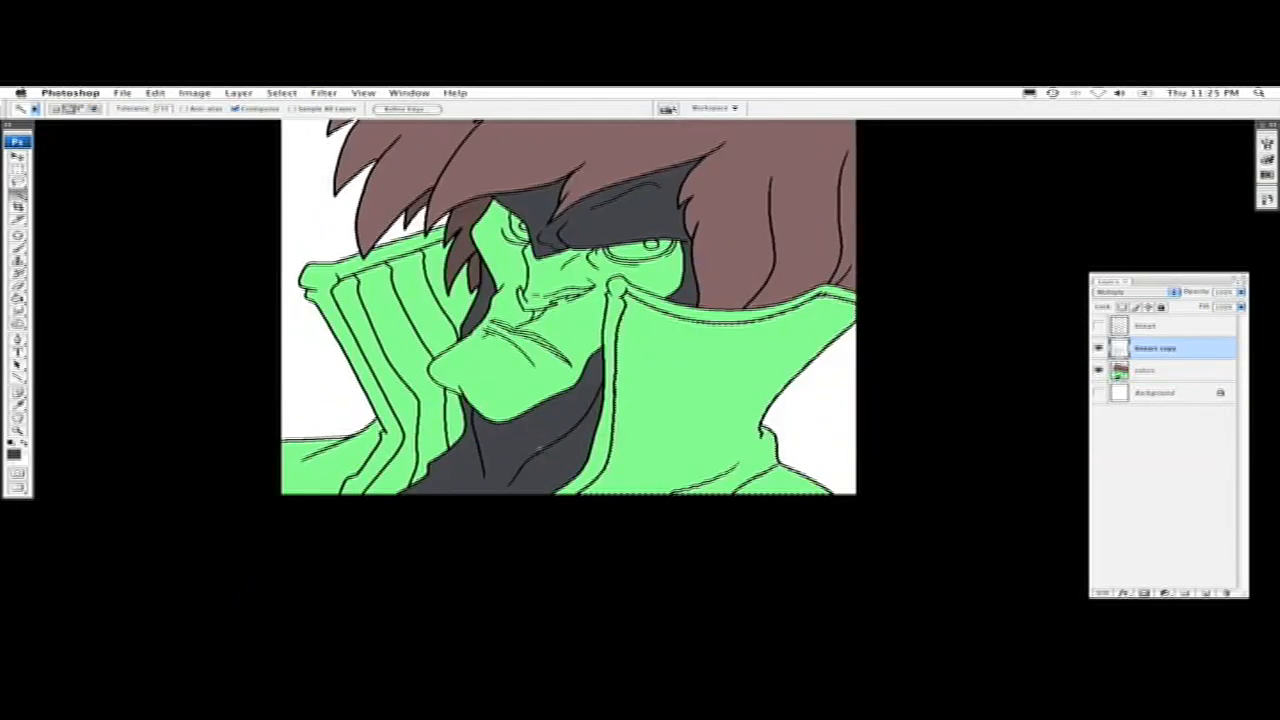
left_click(281, 92)
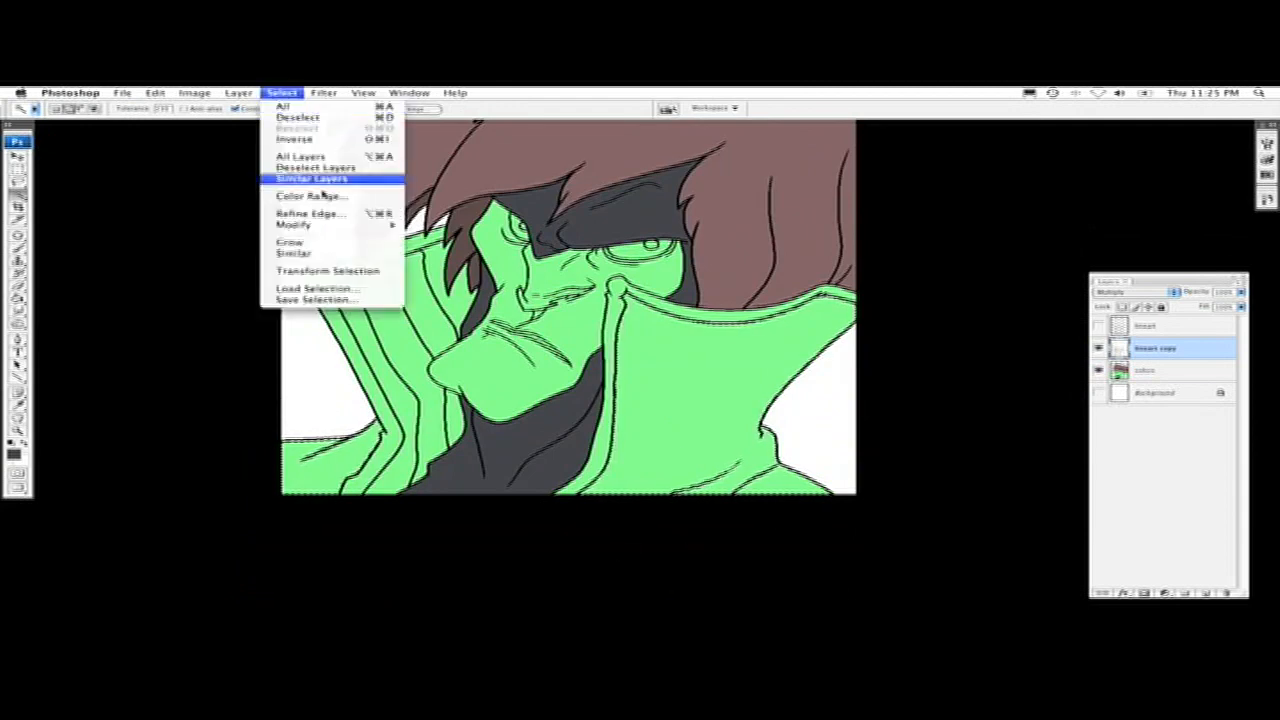
mouse_move(346, 225)
left_click(443, 247)
key("Return")
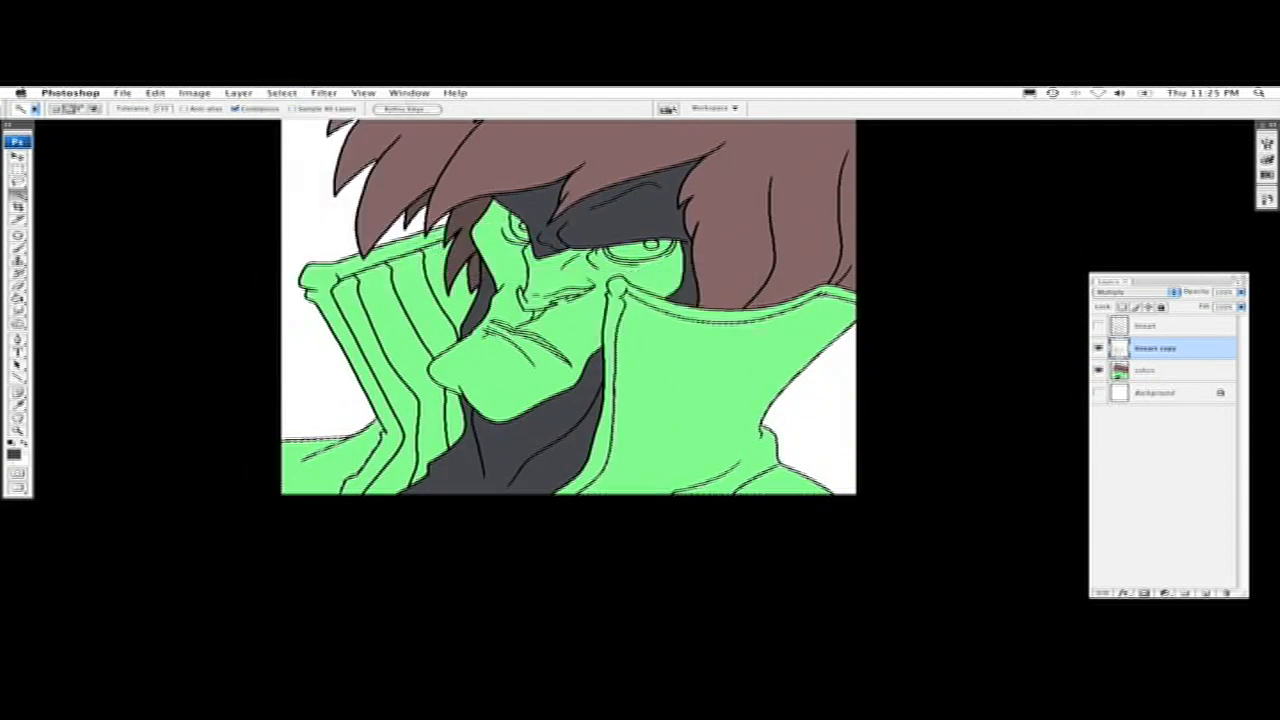
- Add the outlines along the outer edge of the large collar and its shoulder to the selection with the Lasso
key("z")
left_click_drag(578, 259, 670, 345)
left_click_drag(1072, 466, 189, 300)
mouse_move(1012, 346)
left_mouse_down()
mouse_move(669, 331)
mouse_move(689, 203)
left_mouse_up()
key("l")
left_click_drag(438, 532, 520, 305)
mouse_move(560, 266)
left_mouse_down()
mouse_move(621, 171)
mouse_move(500, 530)
left_mouse_up()
left_click_drag(469, 574, 466, 354)
mouse_move(523, 252)
left_mouse_down()
mouse_move(694, 433)
mouse_move(598, 462)
left_mouse_up()
mouse_move(586, 458)
left_mouse_down()
mouse_move(568, 404)
mouse_move(468, 253)
left_mouse_up()
mouse_move(578, 216)
left_mouse_down()
mouse_move(800, 332)
mouse_move(520, 330)
left_mouse_up()
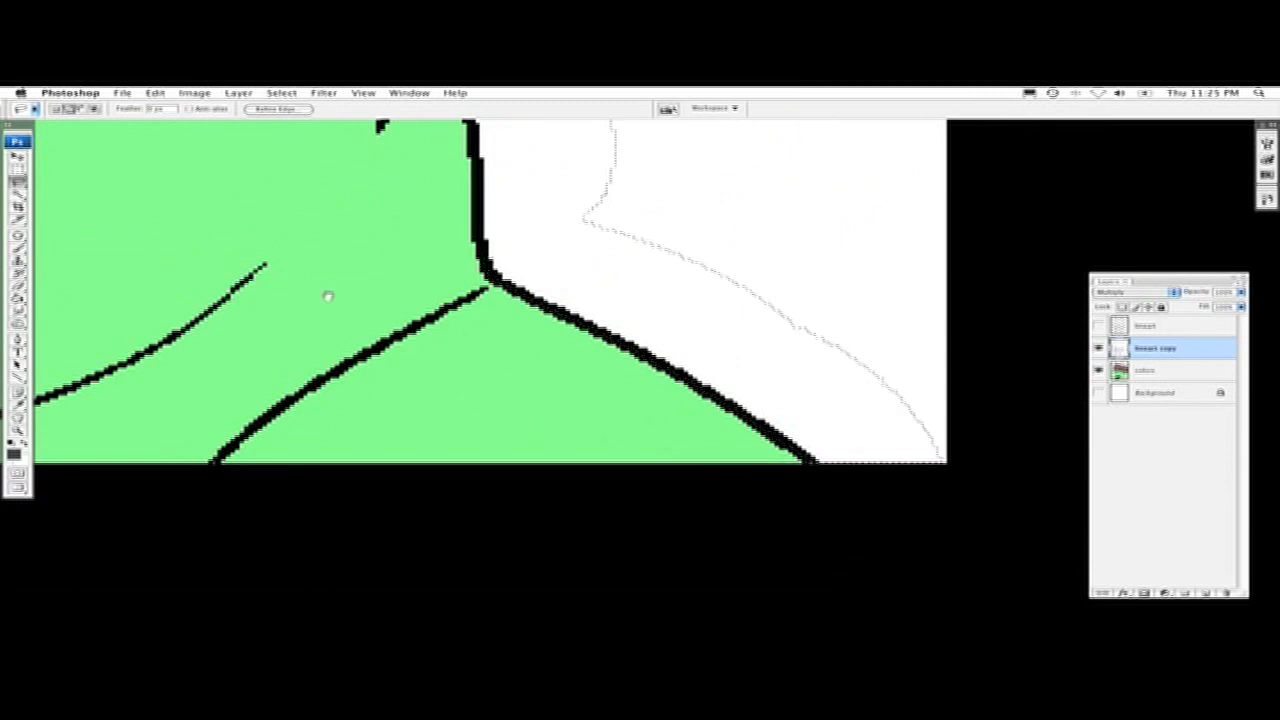
- Add the outlines around the opposite shoulder, beside the ribbed collar, to the selection with the Lasso
left_click_drag(329, 294, 816, 422)
left_click_drag(289, 405, 591, 440)
left_click_drag(398, 517, 1013, 382)
left_click_drag(369, 446, 1012, 508)
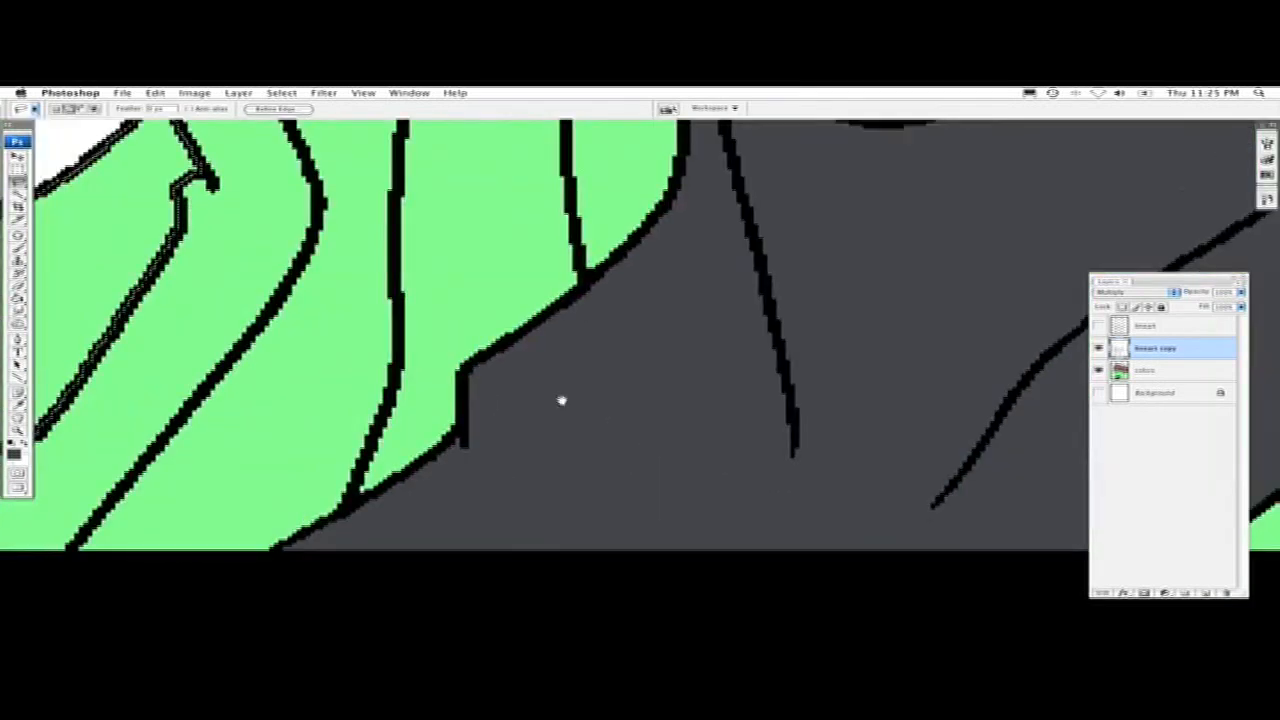
left_click_drag(257, 366, 703, 440)
mouse_move(596, 202)
left_mouse_down()
mouse_move(706, 335)
mouse_move(471, 289)
mouse_move(146, 600)
mouse_move(472, 622)
mouse_move(517, 474)
left_mouse_up()
left_click_drag(597, 309, 597, 437)
- Choose a tan foreground colour and fill the selected coat areas on the colors layer with the Paint Bucket
key("super+minus")
key("super+minus")
key("super+minus")
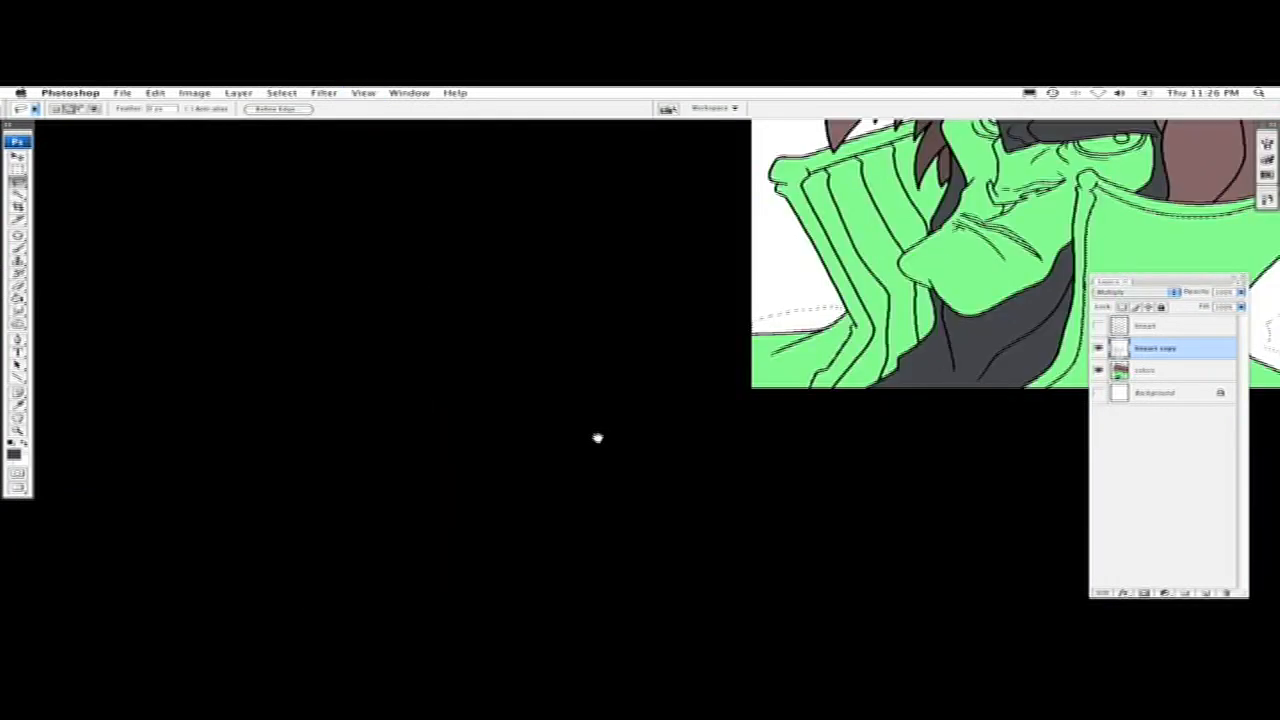
left_click(1218, 372)
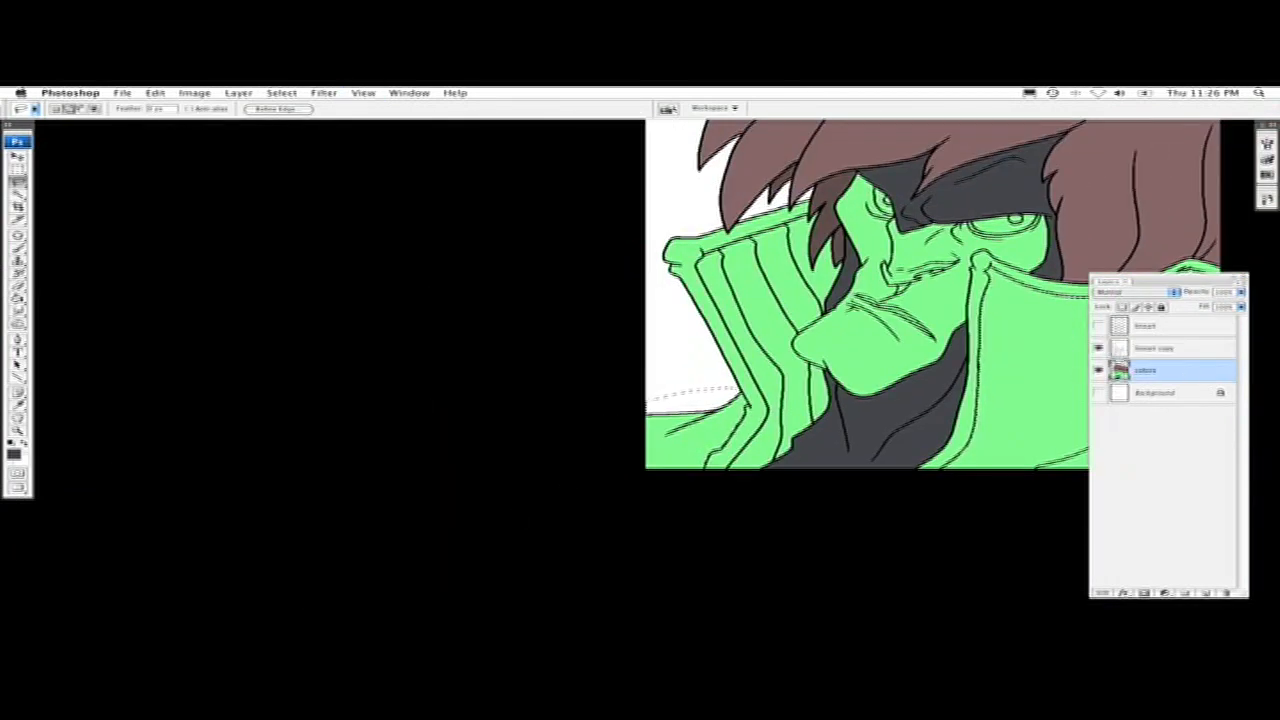
left_click(12, 455)
left_click(769, 349)
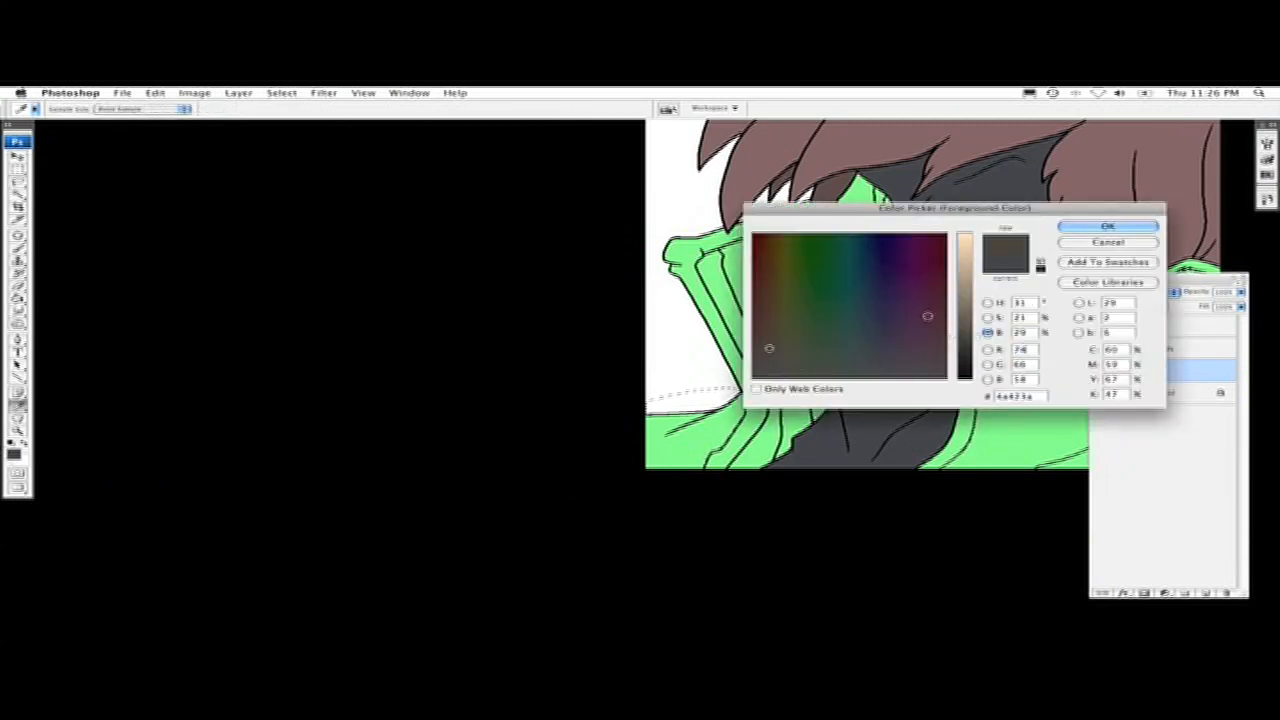
left_click(962, 287)
left_click(1106, 227)
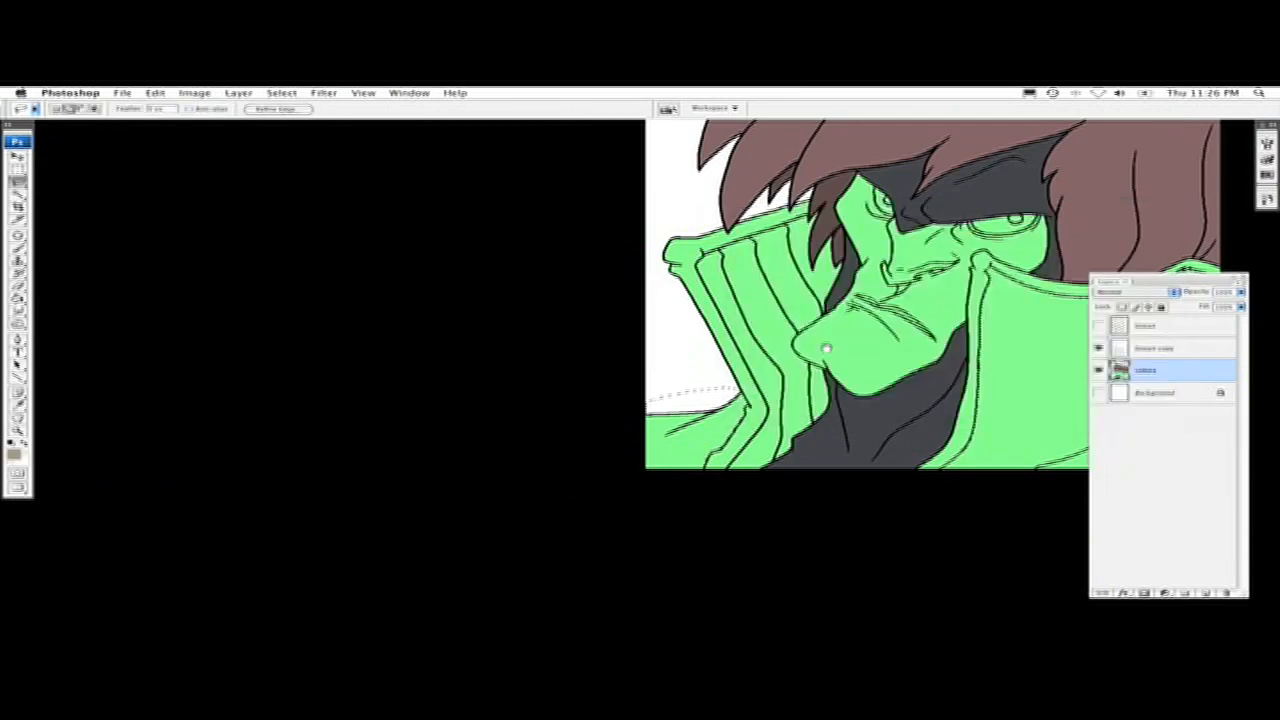
left_click_drag(1050, 354, 597, 390)
key("g")
left_click(596, 471)
left_click_drag(471, 359, 662, 362)
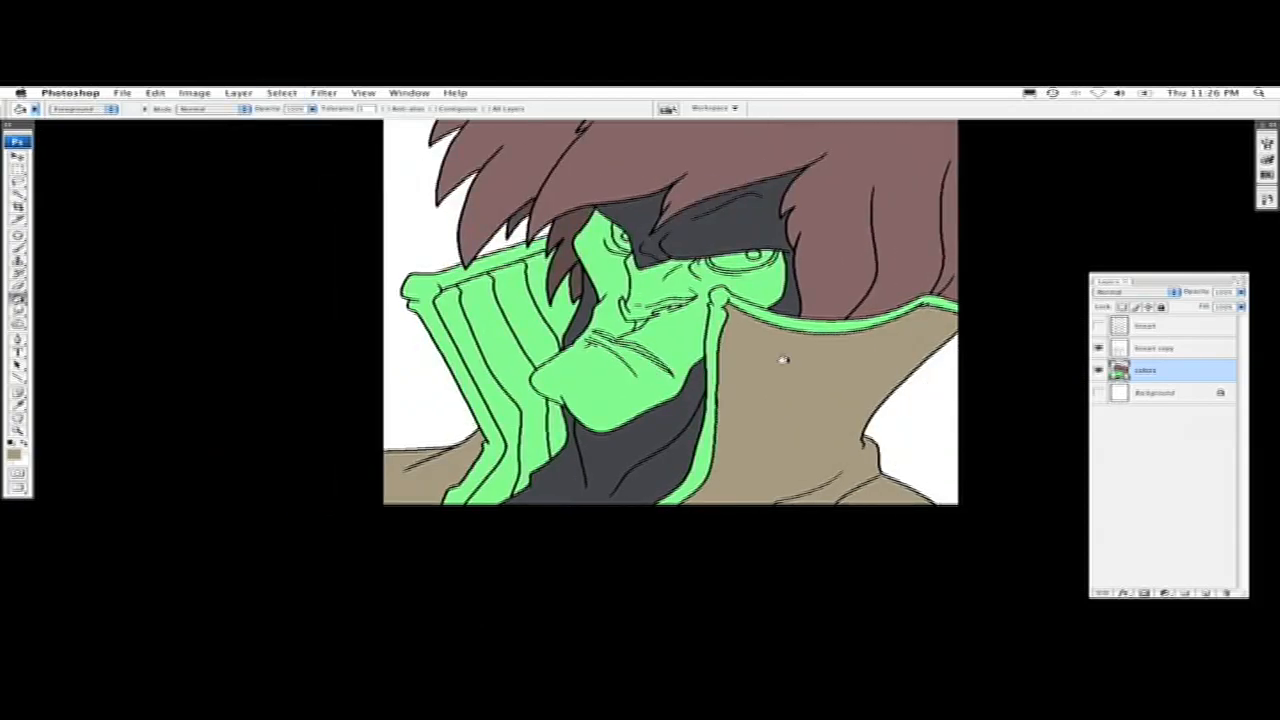